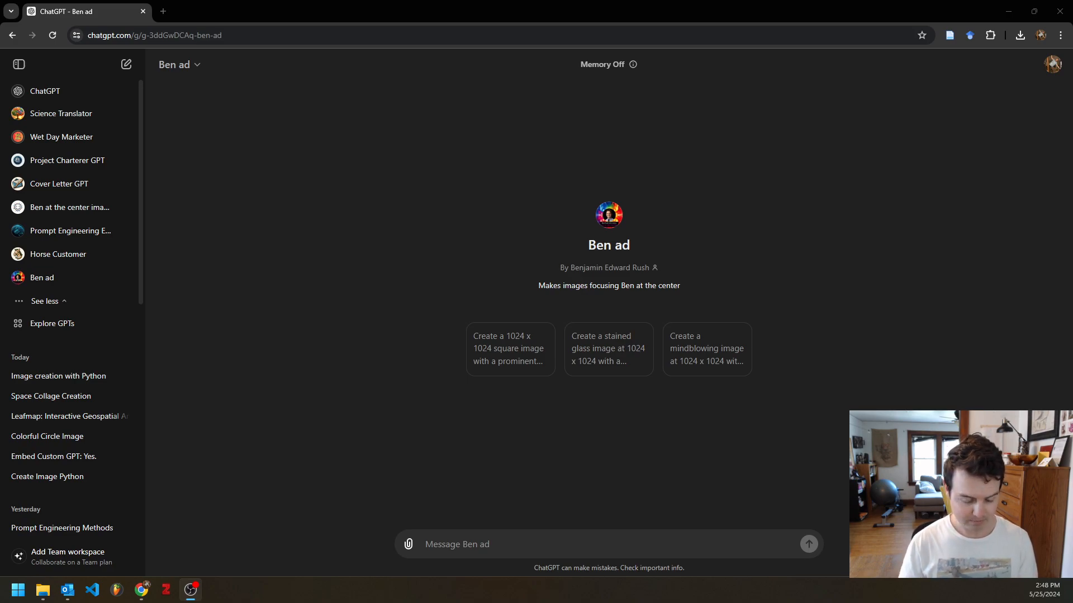
Step: Run the custom GPT's starter prompt for a 1024 x 1024 square image with a prominent centered circle, and review the generated image and Python code
{"action": "left_click", "coordinate": [515, 352]}
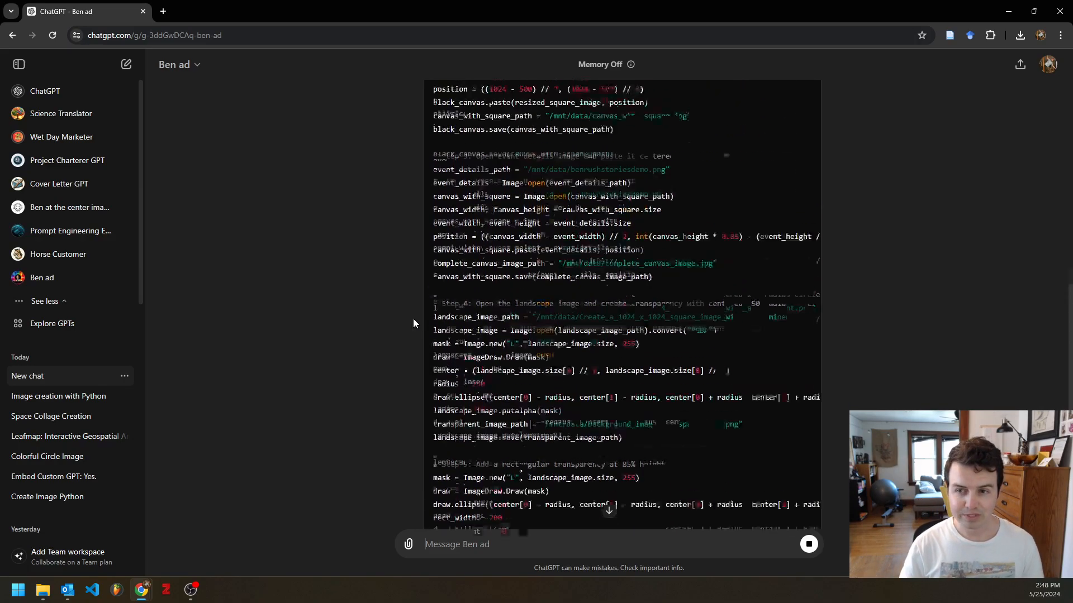
{"action": "scroll", "coordinate": [411, 327], "scroll_direction": "up", "scroll_amount": 7}
{"action": "scroll", "coordinate": [408, 335], "scroll_direction": "up", "scroll_amount": 3}
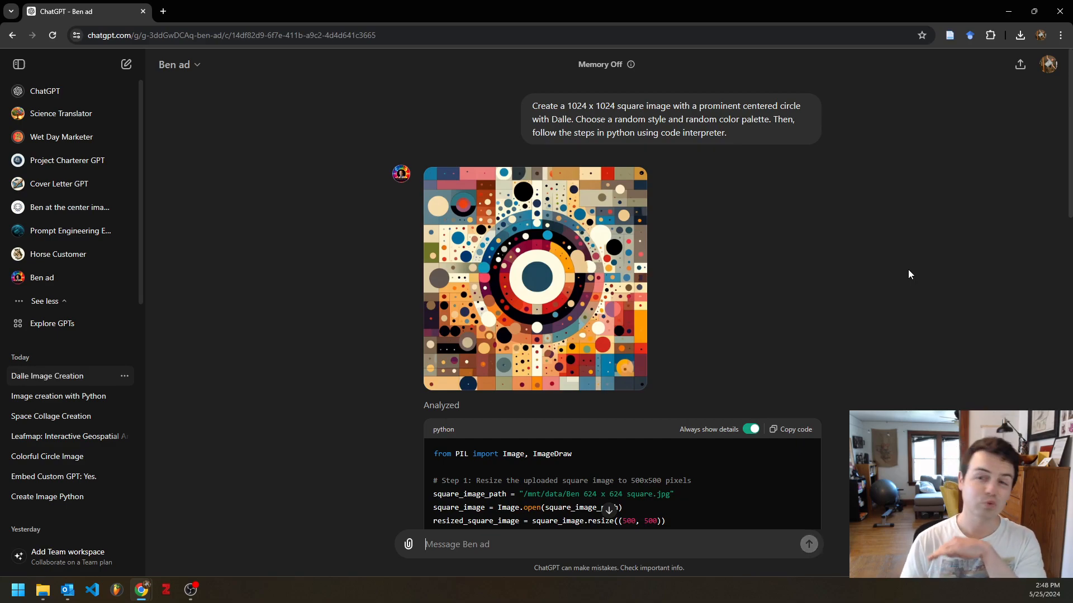
{"action": "scroll", "coordinate": [814, 269], "scroll_direction": "down", "scroll_amount": 3}
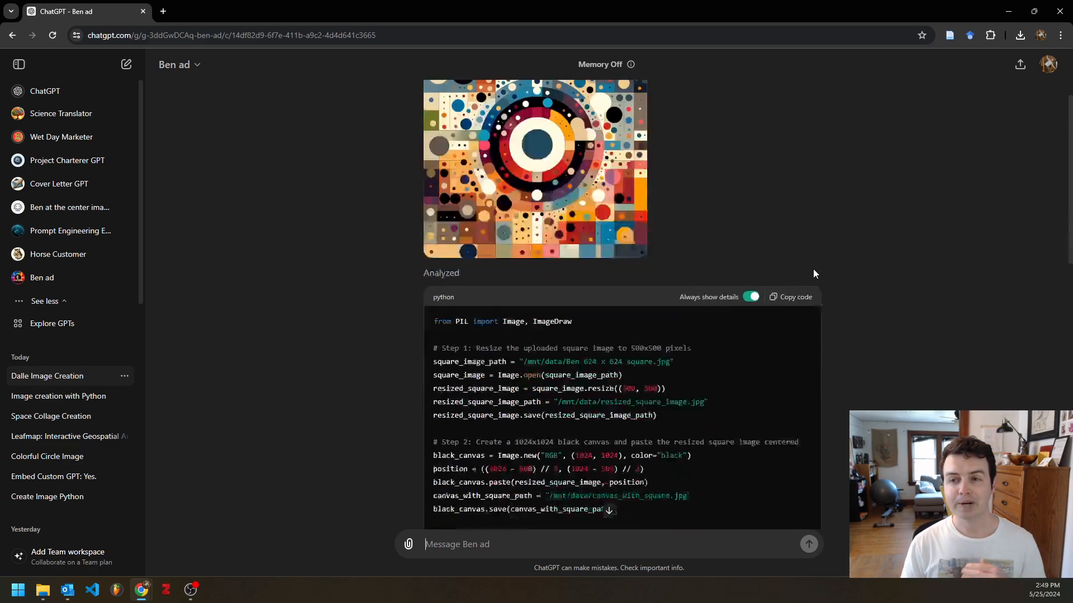
{"action": "scroll", "coordinate": [813, 272], "scroll_direction": "down", "scroll_amount": 5}
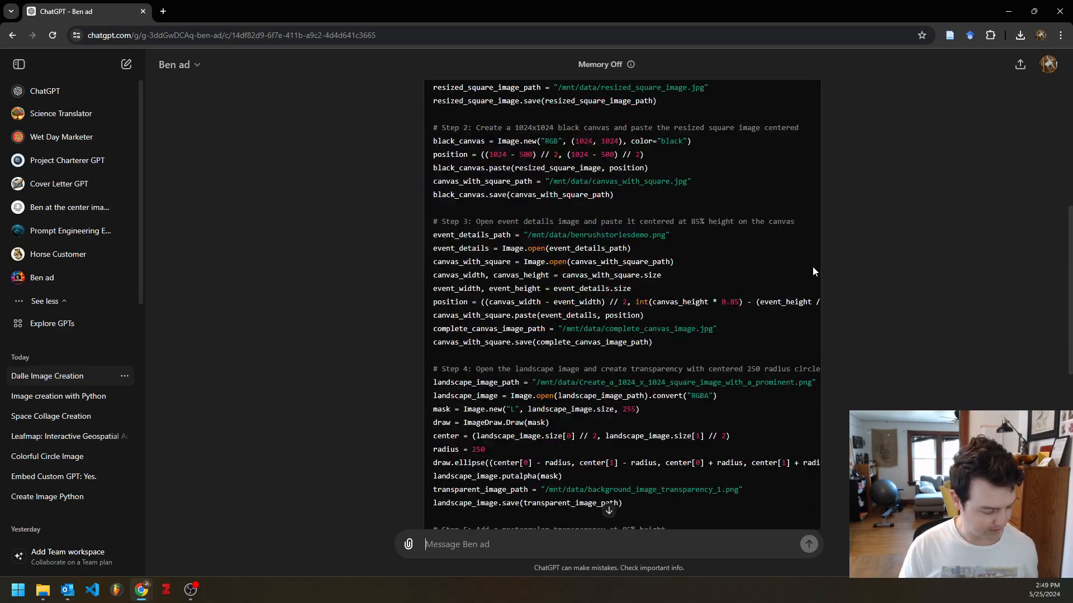
{"action": "scroll", "coordinate": [812, 271], "scroll_direction": "down", "scroll_amount": 8}
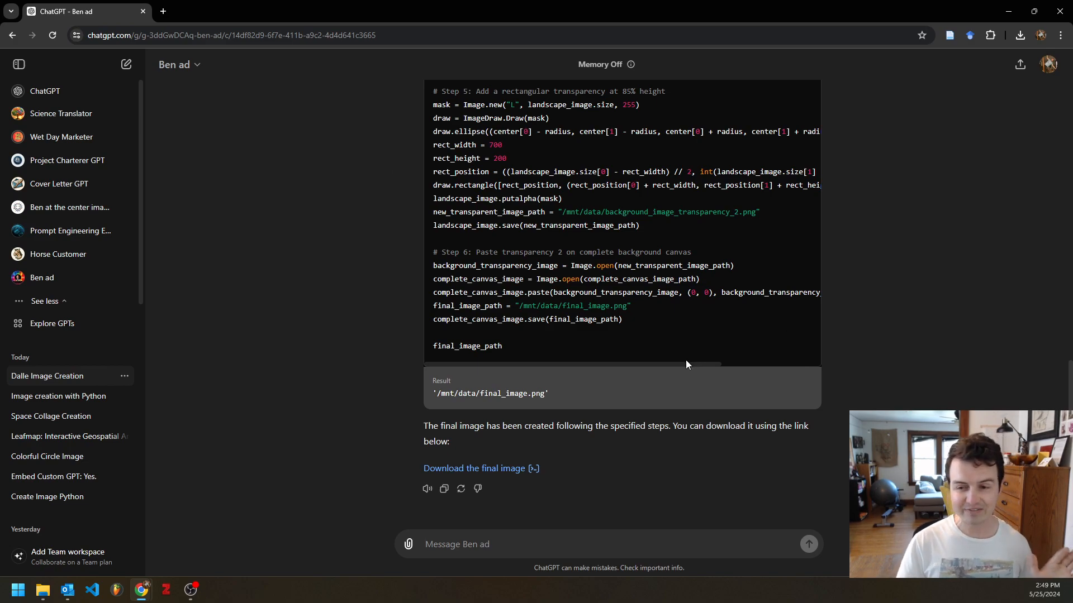
Step: Download the final image from the response, view it, close it, and return to the start of the conversation
{"action": "left_click", "coordinate": [519, 470]}
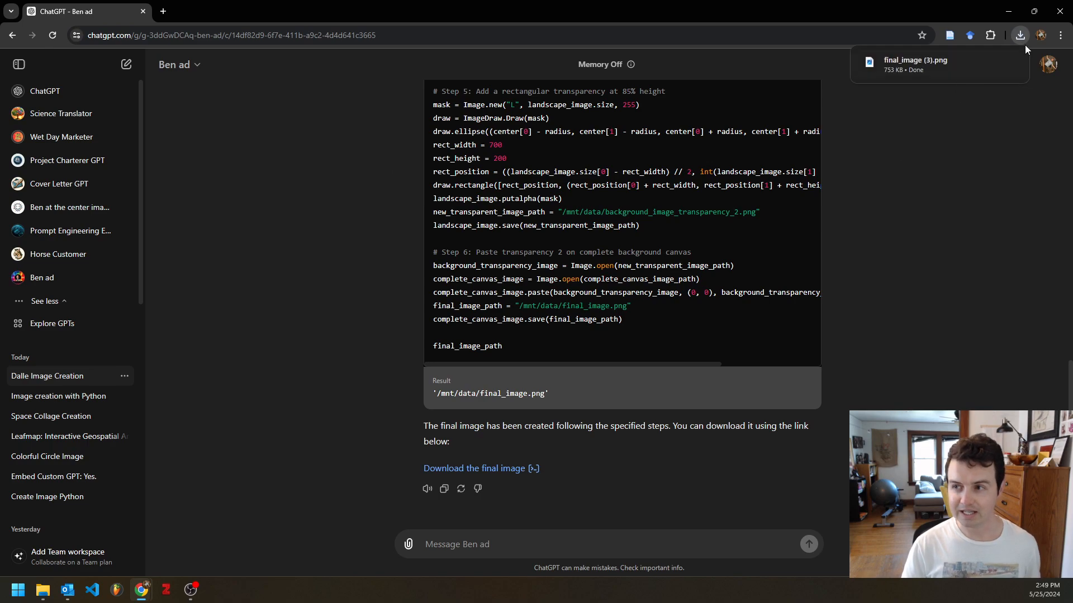
{"action": "left_click", "coordinate": [934, 71]}
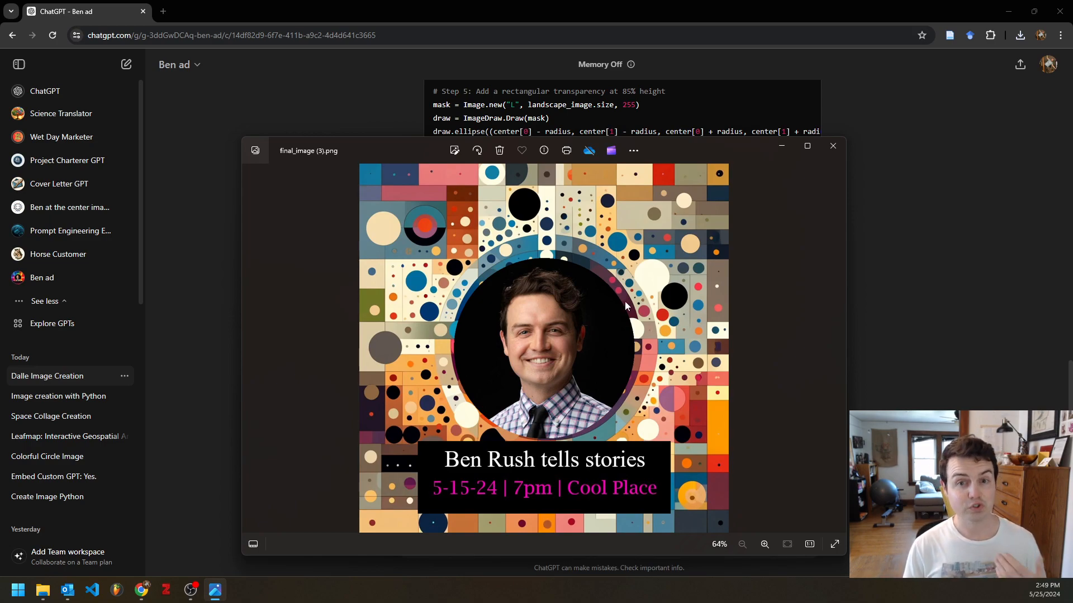
{"action": "left_click", "coordinate": [833, 146]}
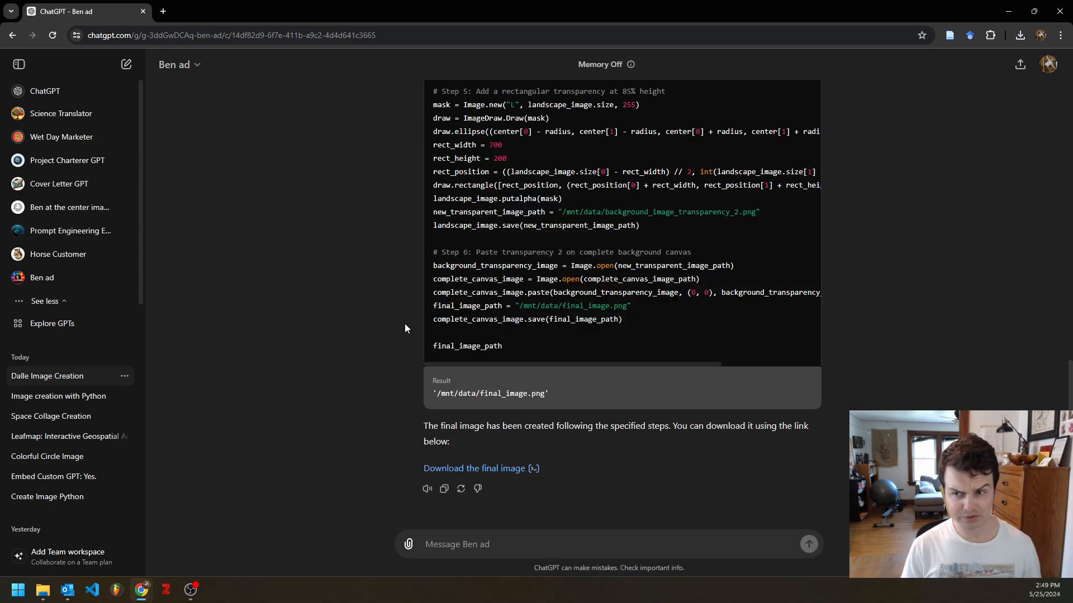
{"action": "scroll", "coordinate": [404, 329], "scroll_direction": "up", "scroll_amount": 20}
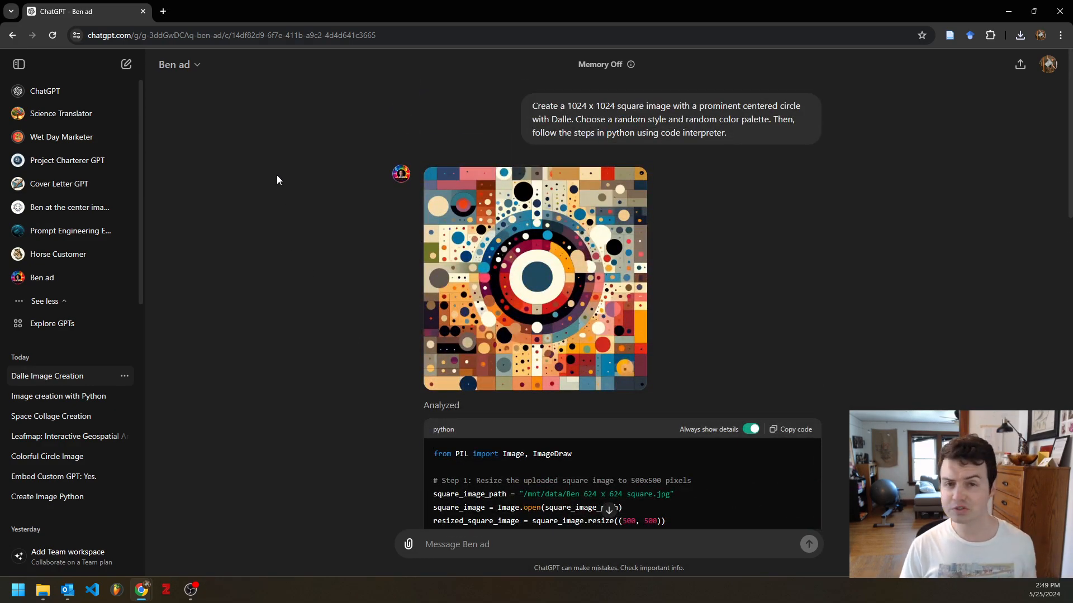
Step: In a new ChatGPT 4o chat, request a 1024 x 1024 Dalle image with a prominent centered circle, random style and palette, named background image
{"action": "left_click", "coordinate": [129, 67]}
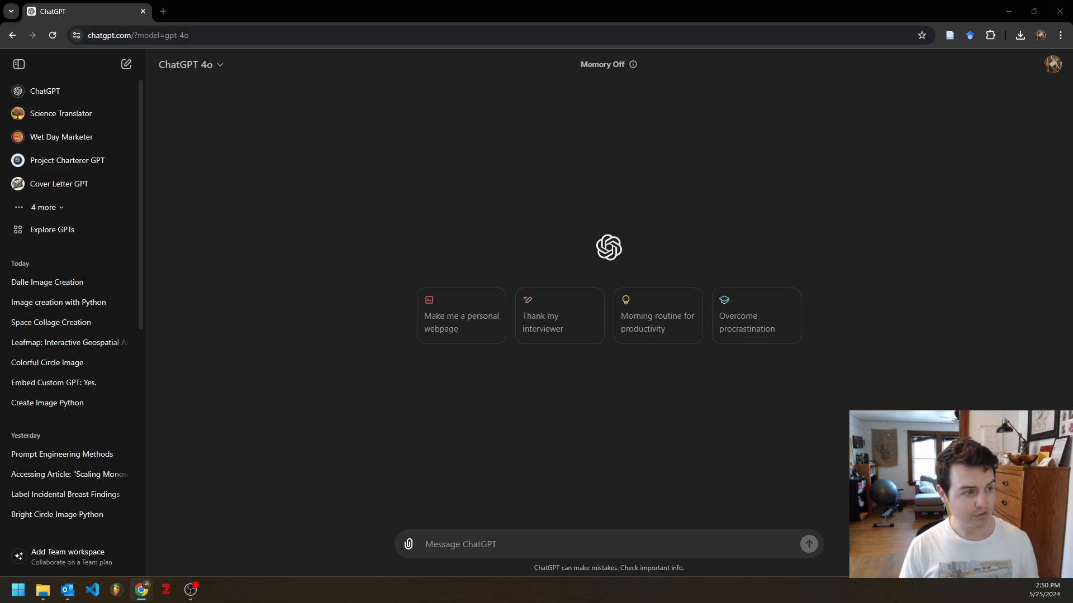
{"action": "left_click", "coordinate": [453, 542]}
{"action": "type", "text": "Create a 1024 x 1024 square image with a prominent centered circle. Choose a random style and random color palette. We will name this background image."}
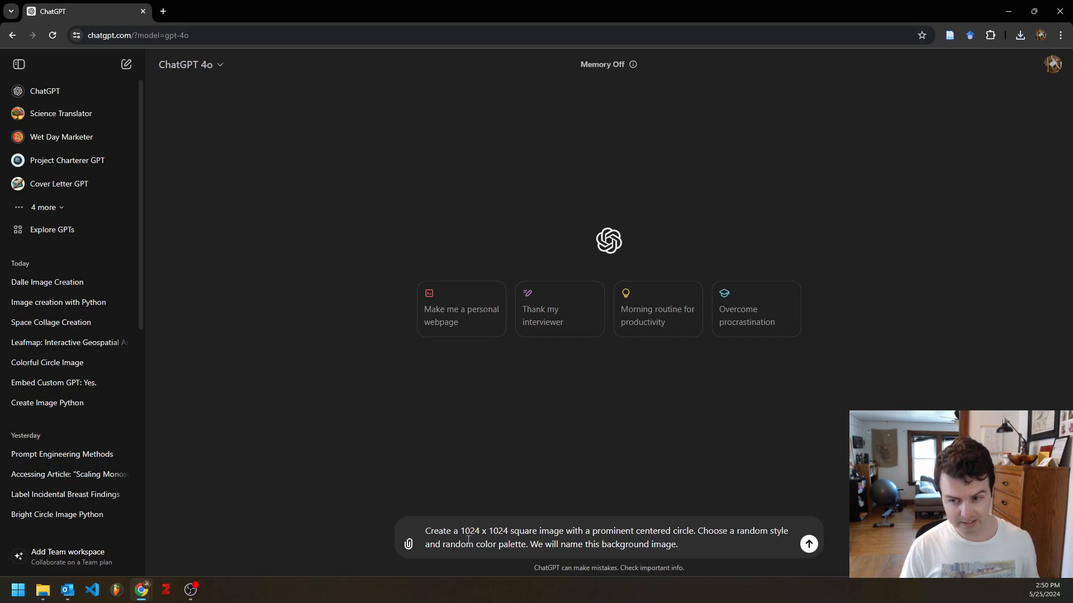
{"action": "left_click", "coordinate": [695, 532]}
{"action": "key", "text": "BackSpace"}
{"action": "type", "text": "with "}
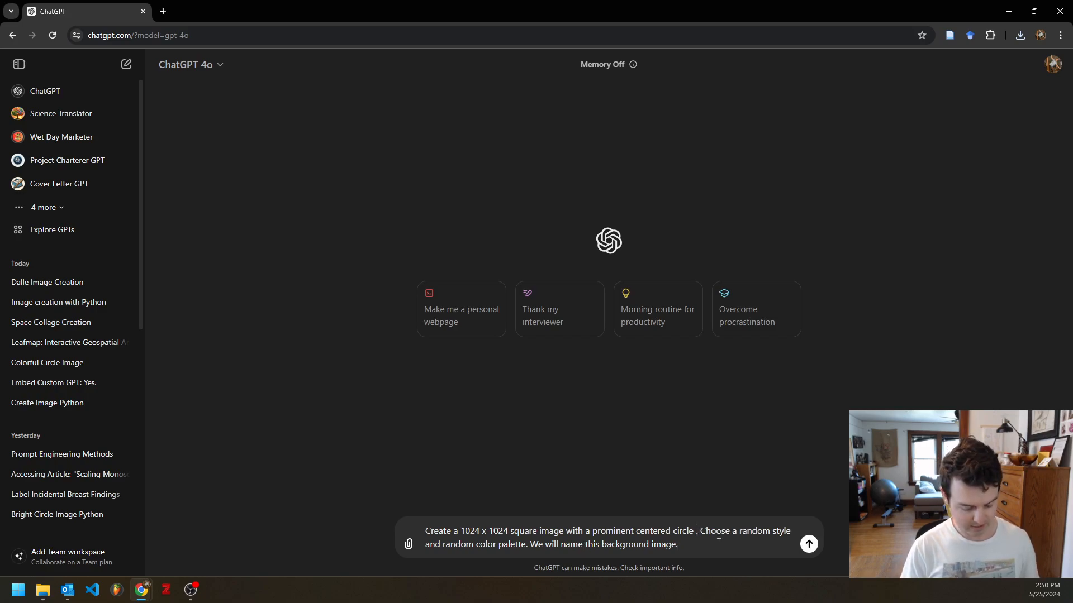
{"action": "type", "text": "Dalle"}
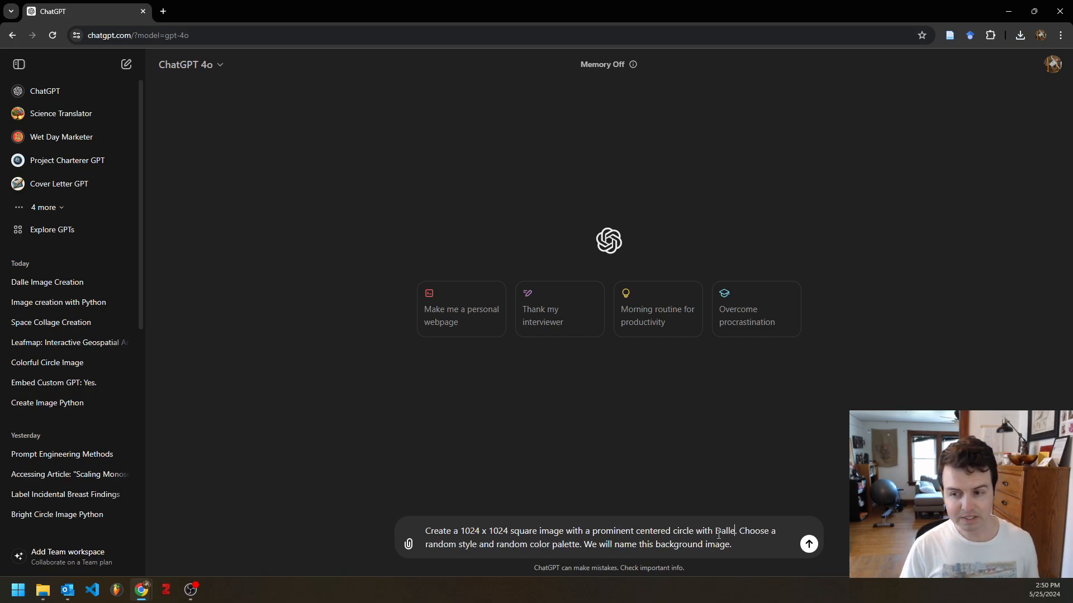
{"action": "left_click", "coordinate": [809, 546]}
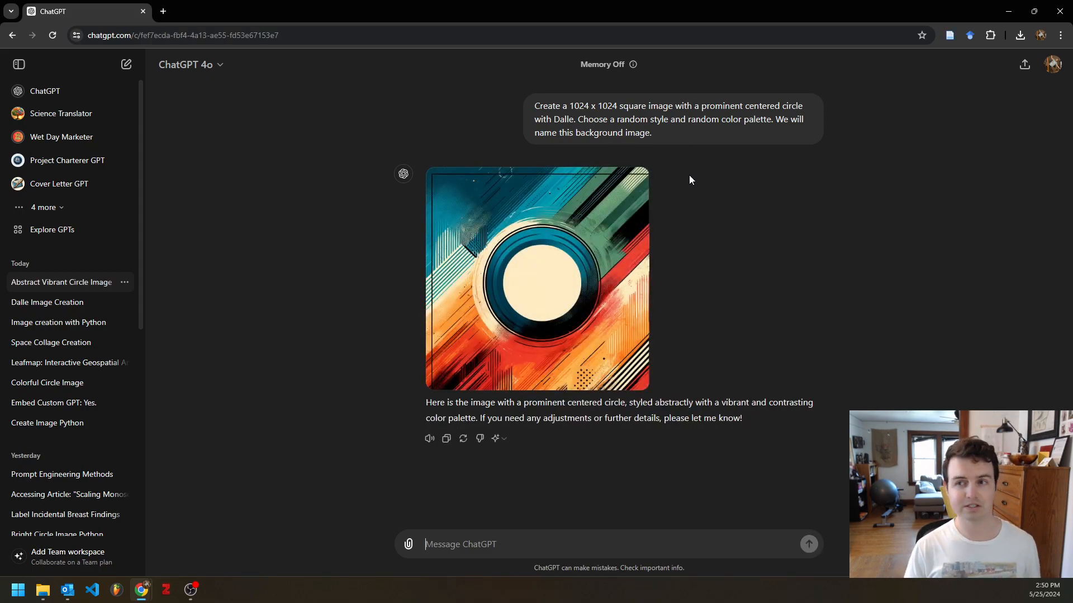
Step: Upload the 624 x 624 square portrait and ask for it to be resized to 500x500 pixels with pillow and code interpreter, named square image
{"action": "mouse_move", "coordinate": [459, 208]}
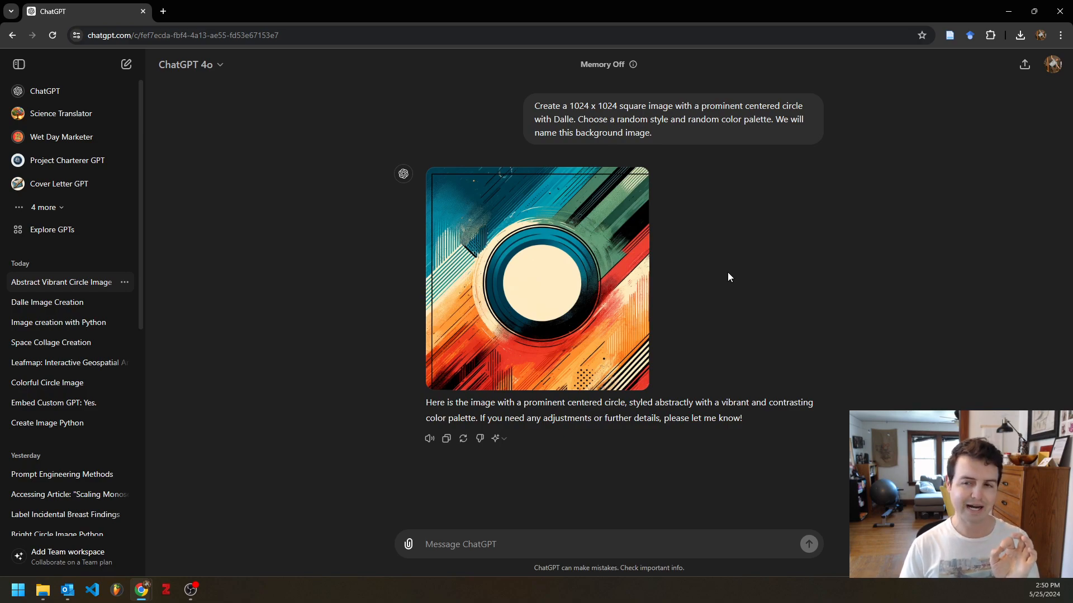
{"action": "mouse_move", "coordinate": [608, 281]}
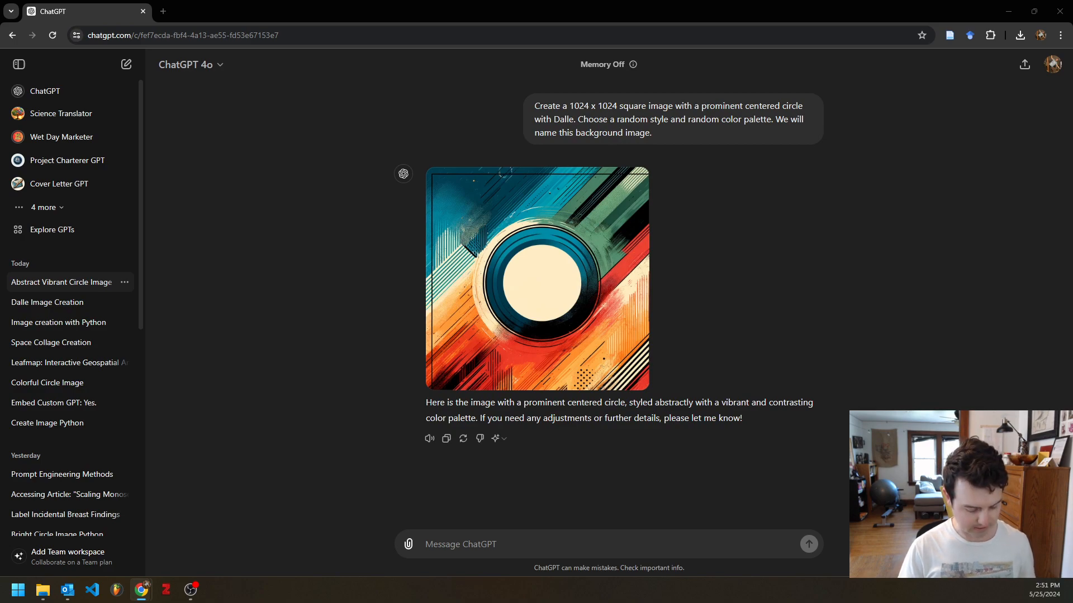
{"action": "type", "text": "Using pillow and code interpreter, please resize the image I just uploaded to 500x500 pixels. We will name the resized image, square image."}
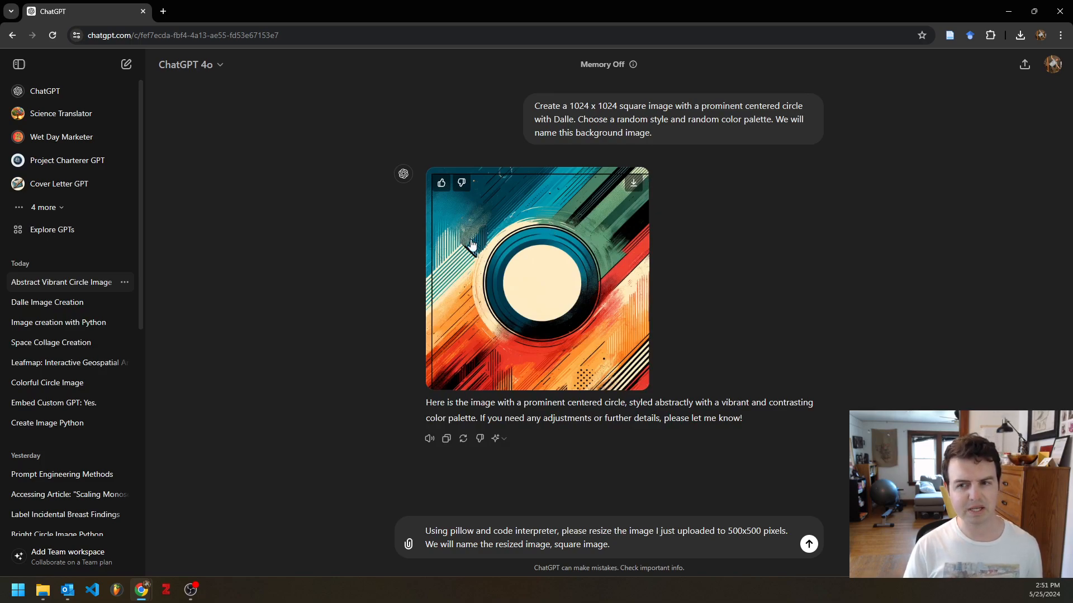
{"action": "left_click", "coordinate": [408, 543]}
{"action": "left_click", "coordinate": [432, 514]}
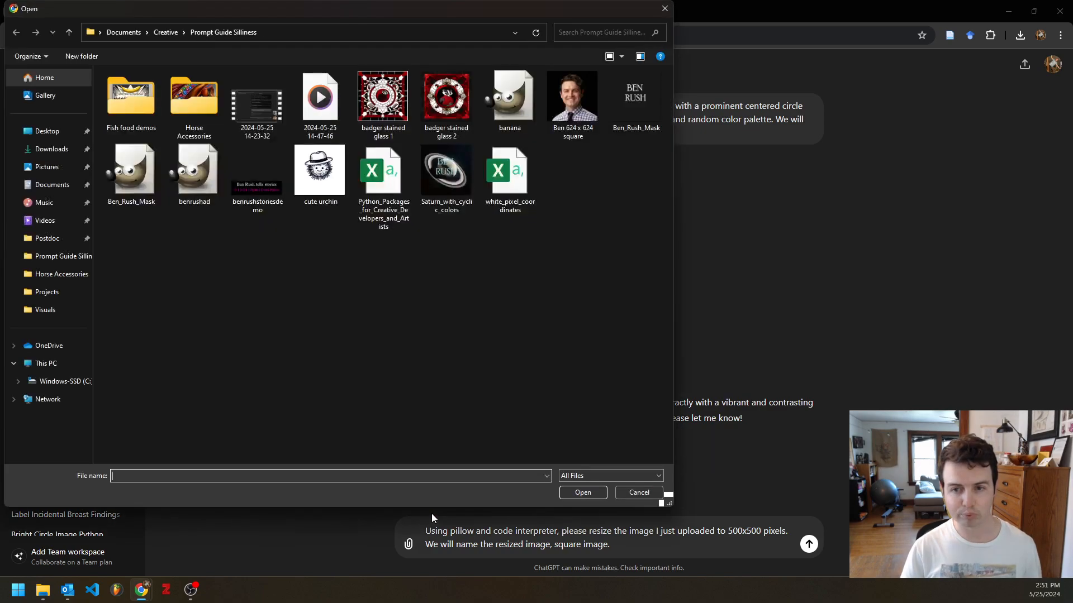
{"action": "left_click", "coordinate": [579, 109]}
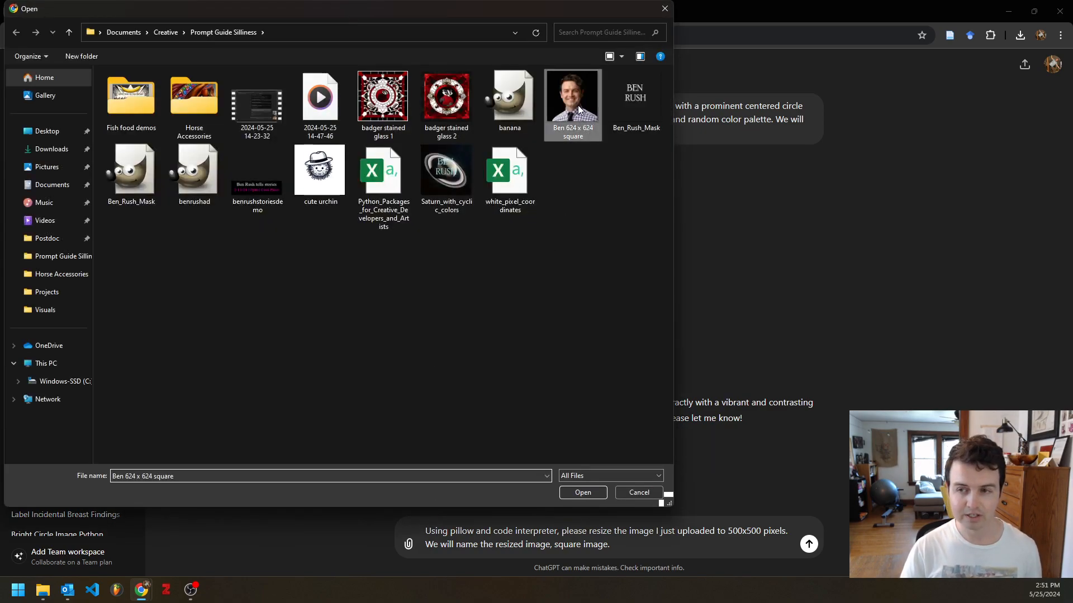
{"action": "left_click", "coordinate": [579, 495]}
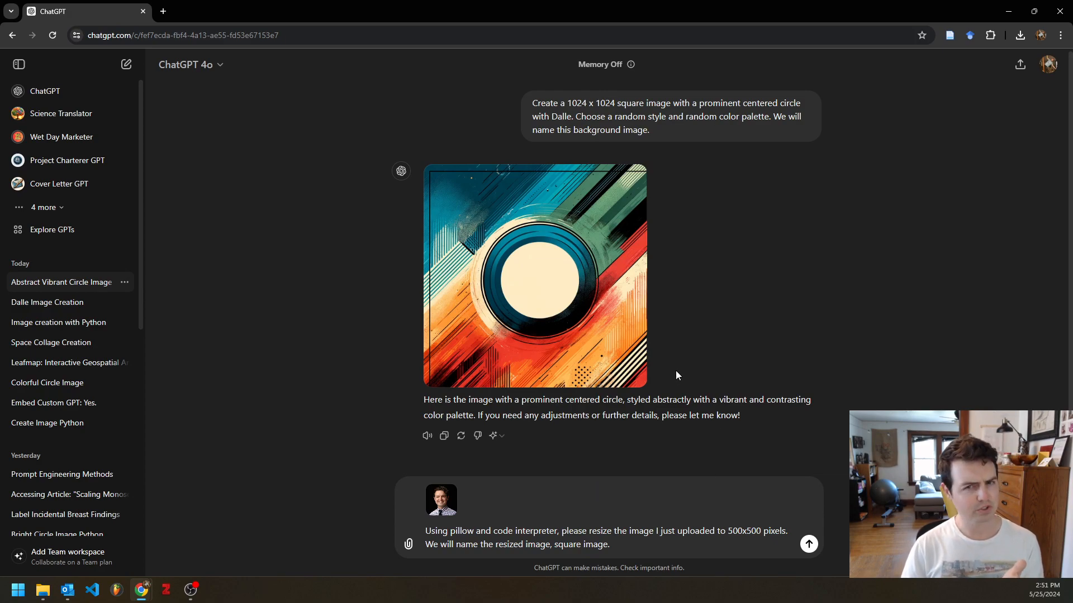
{"action": "left_click", "coordinate": [808, 544]}
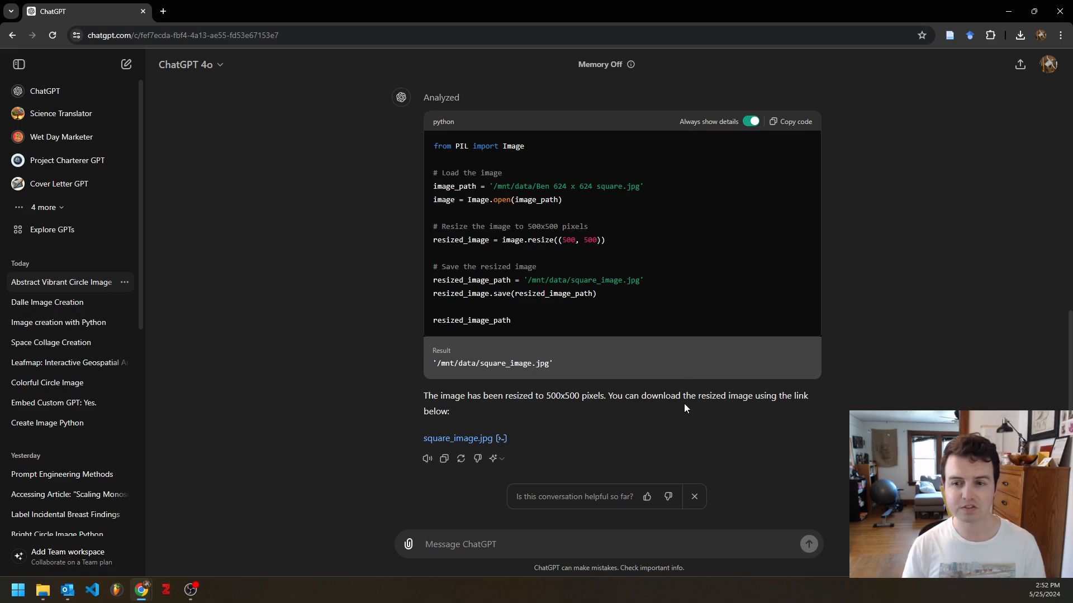
Step: Request a 1024 x 1024 black canvas image with the square image pasted centered on it, saved as canvas with square
{"action": "scroll", "coordinate": [663, 419], "scroll_direction": "up", "scroll_amount": 3}
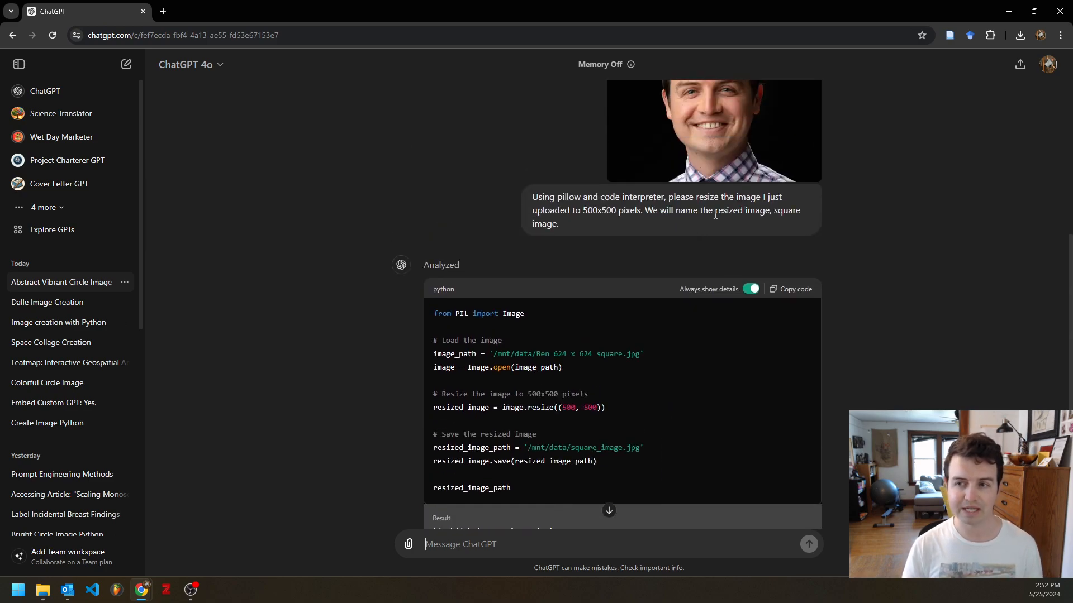
{"action": "scroll", "coordinate": [562, 226], "scroll_direction": "down", "scroll_amount": 3}
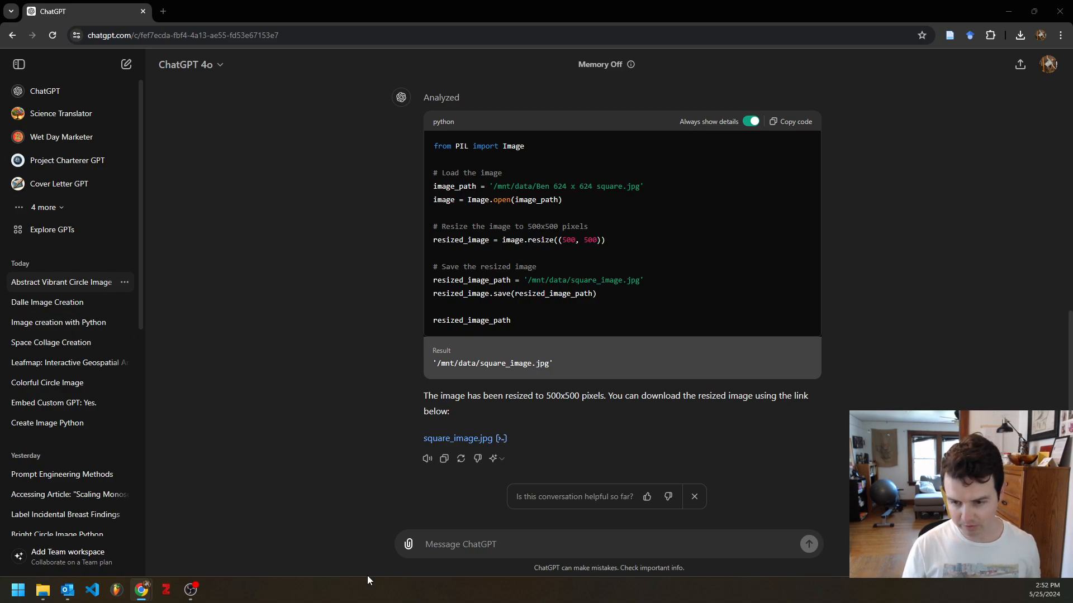
{"action": "type", "text": "Create a 1024 x 1024 black image using pillow. We will call that black canvas image. Paste the square image centered on the black canvas image. Save the image. We will call this image canvas with square."}
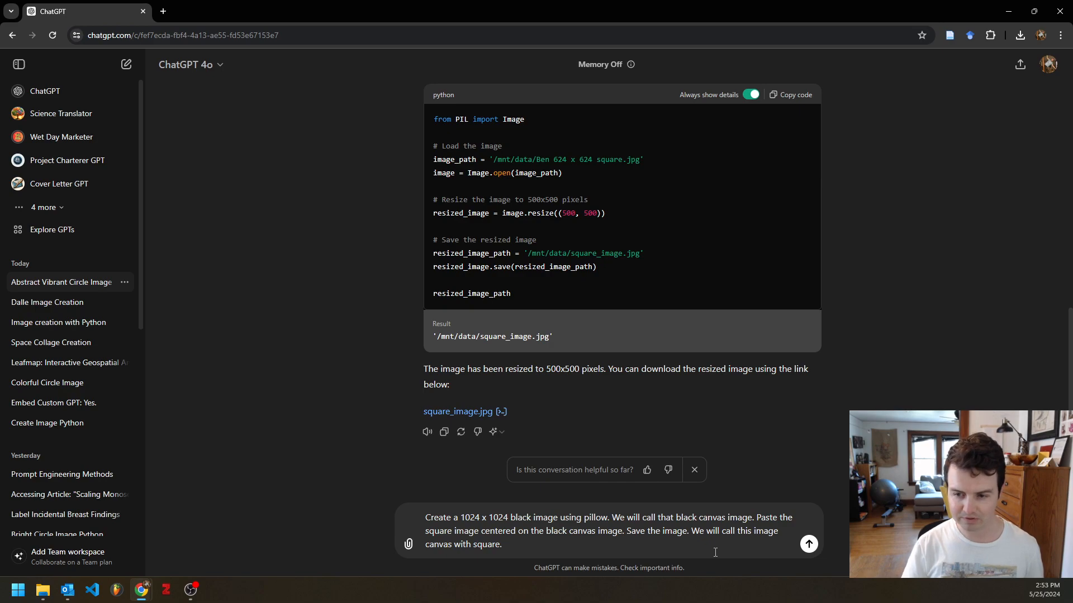
{"action": "key", "text": "Return"}
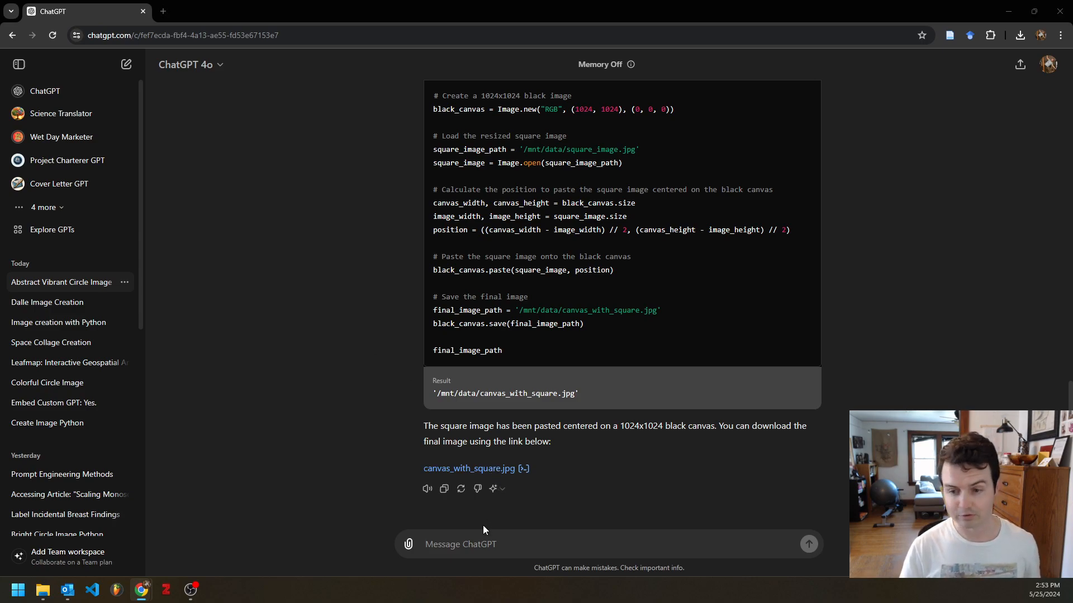
Step: Upload the 700 x 200 event details banner and request it pasted centered by width at 85% height on canvas with square, named complete canvas image
{"action": "left_click", "coordinate": [475, 543]}
{"action": "type", "text": "I've uploaded a rectangular image with 700 pixels in width and 200 pixels in height. We will call this image event details. Paste the image with event details centered by width and at 85% height on canvas with square. We will call this image complete canvas image. Return the image."}
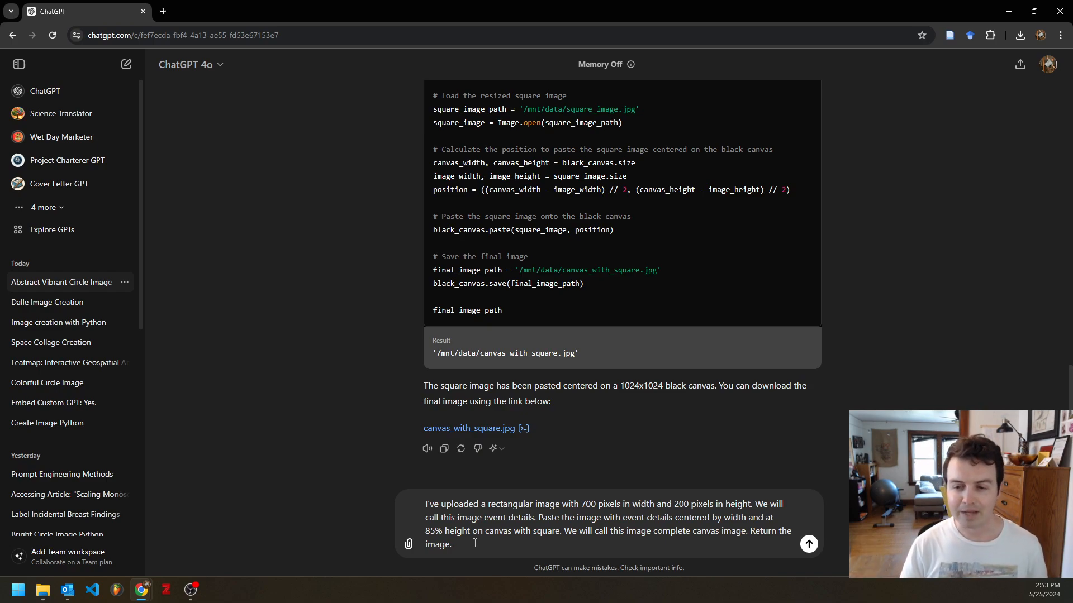
{"action": "left_click", "coordinate": [409, 544]}
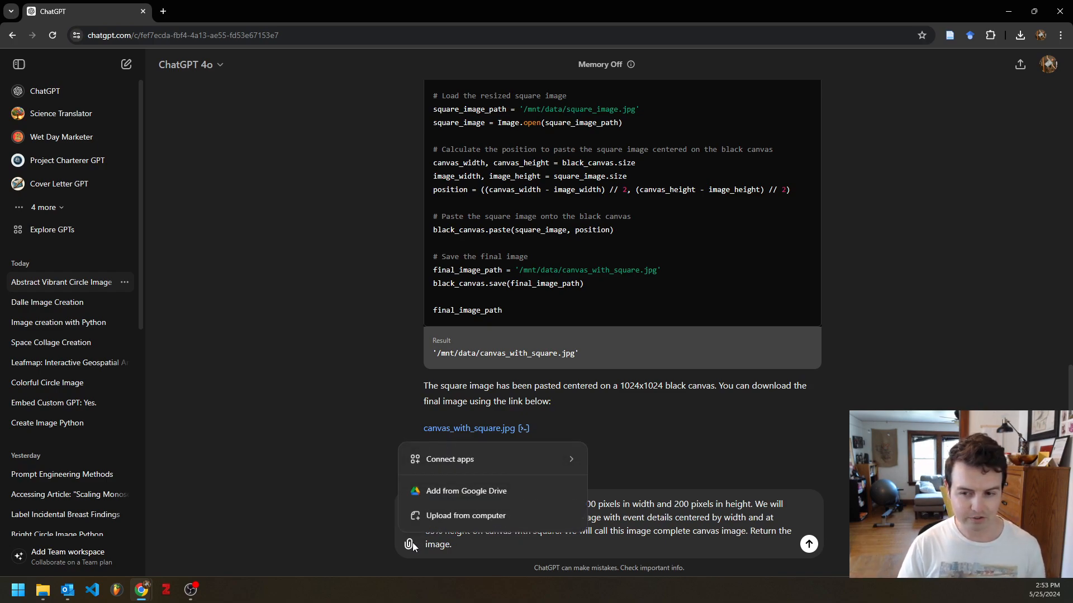
{"action": "left_click", "coordinate": [443, 514]}
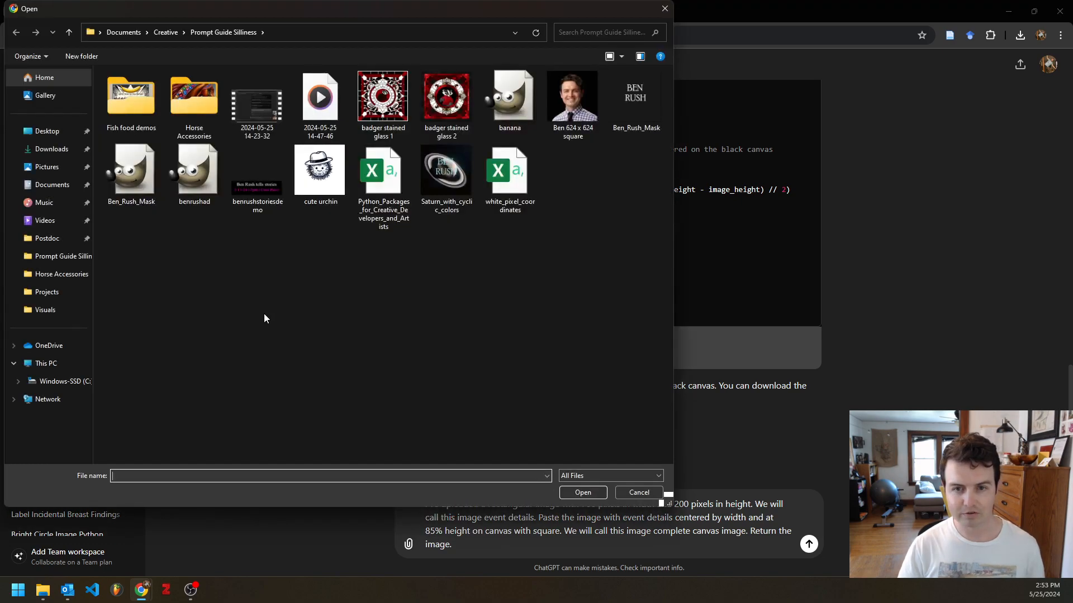
{"action": "left_click", "coordinate": [256, 196]}
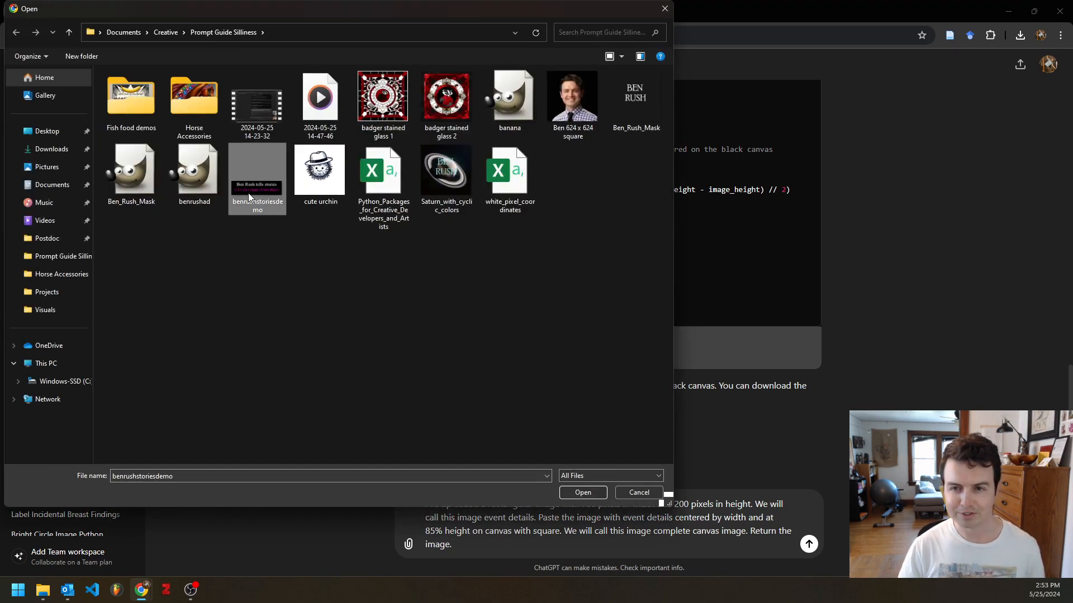
{"action": "left_click", "coordinate": [583, 492]}
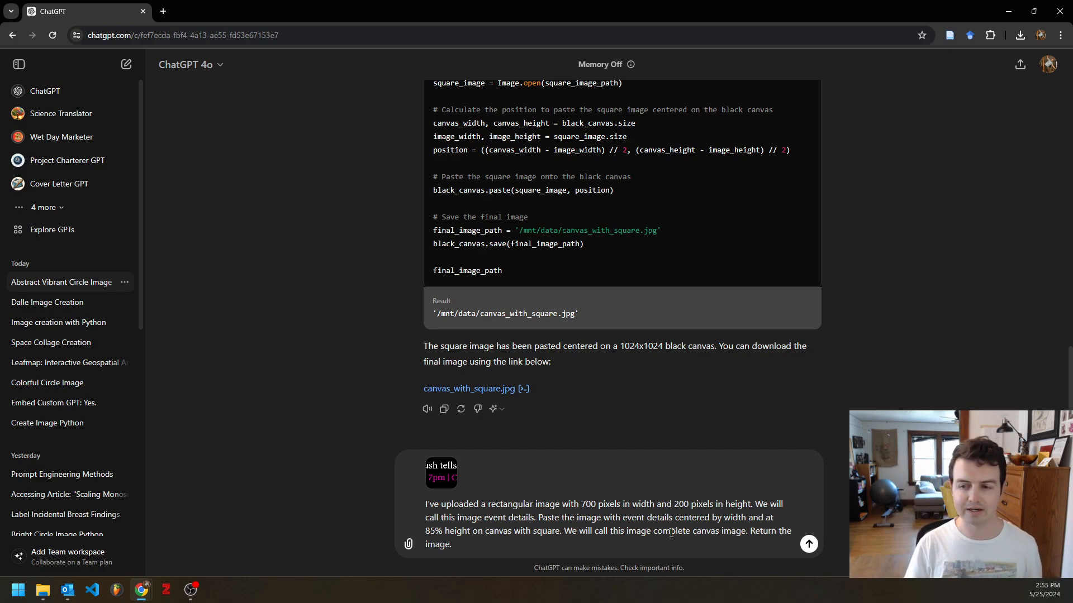
{"action": "left_click", "coordinate": [808, 544]}
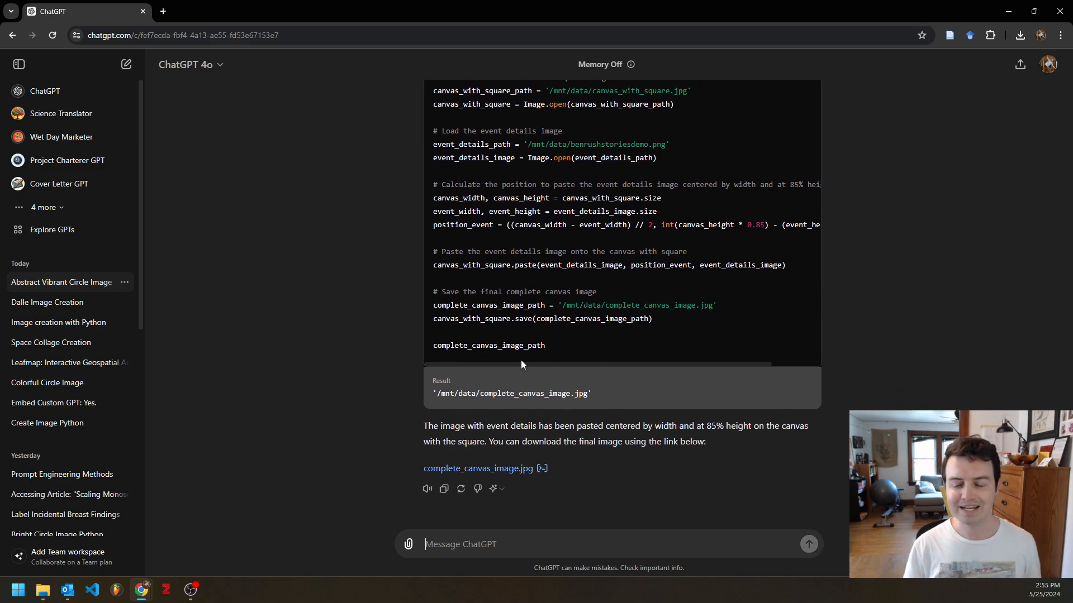
Step: Download complete_canvas_image.jpg, view the portrait and event text on the black canvas, and close the image
{"action": "left_click", "coordinate": [500, 474]}
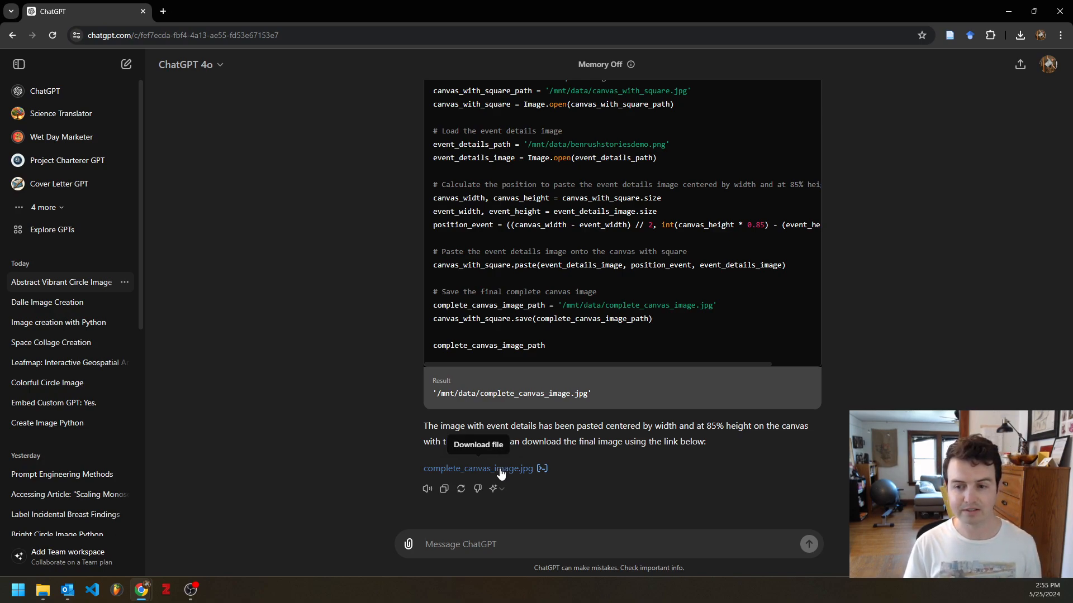
{"action": "left_click", "coordinate": [911, 66]}
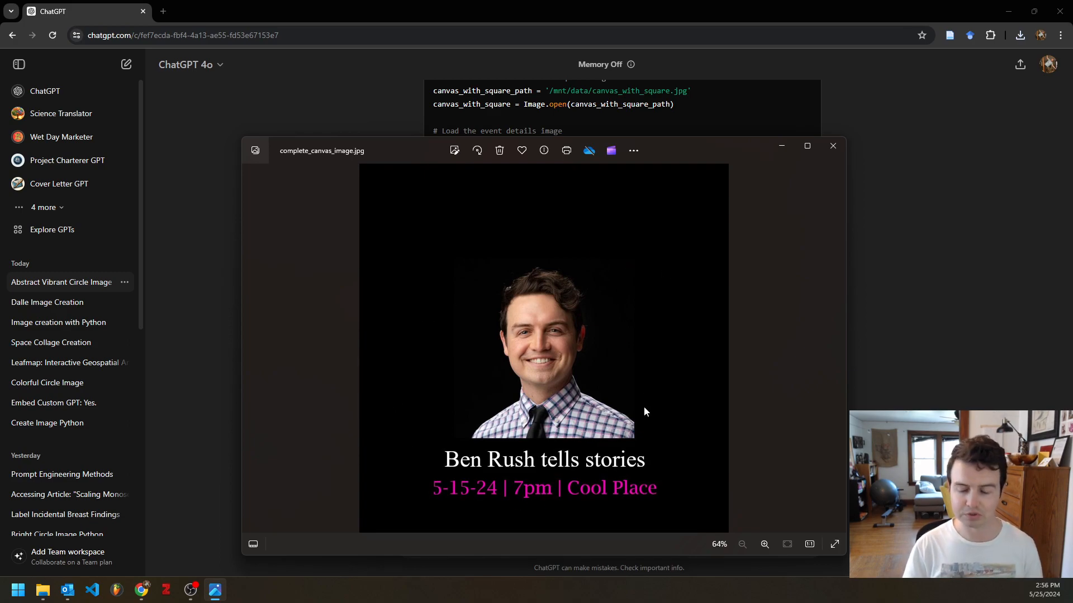
{"action": "left_click", "coordinate": [832, 148]}
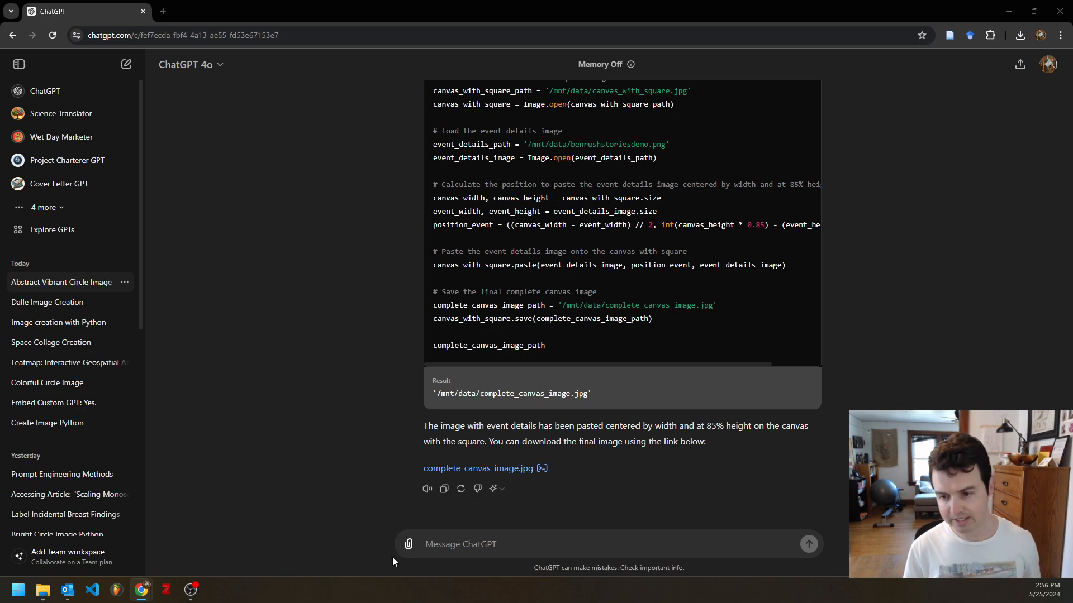
Step: Request a centered 250-radius circle mask transparency on the background image with pillow and code interpreter, named background image transparency 1 and returned
{"action": "left_click", "coordinate": [460, 548]}
{"action": "type", "text": "Using pillow and code interpreter, center a 250 radius circle mask to create a transparency on the background image you created. The new image should have a transparency at the center of the image from the circle. Please send the image back to me. We will name this background image transparency 1. Return the image to me."}
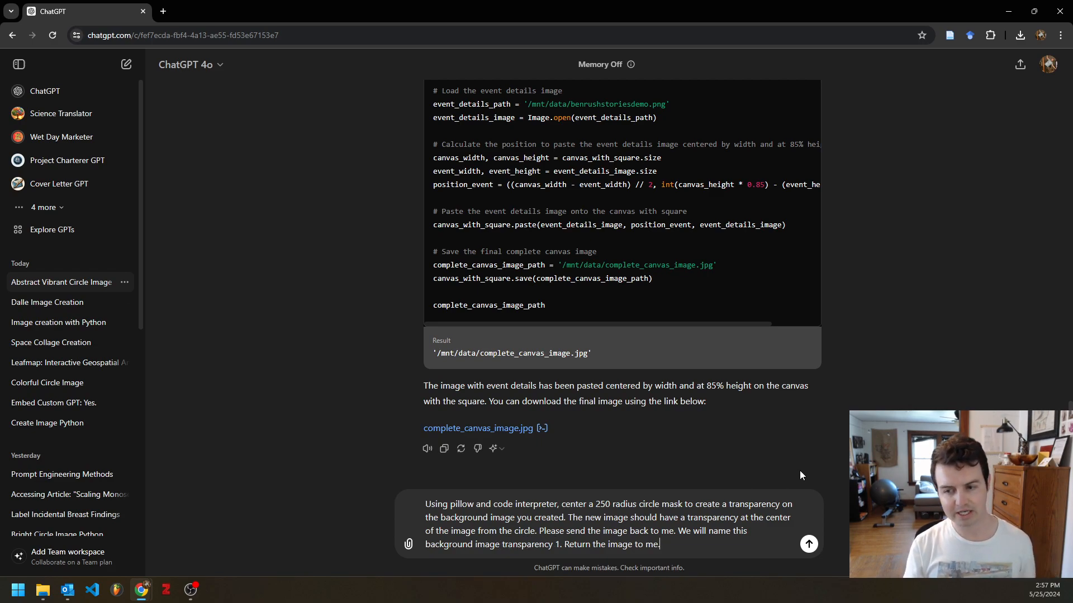
{"action": "left_click", "coordinate": [808, 543]}
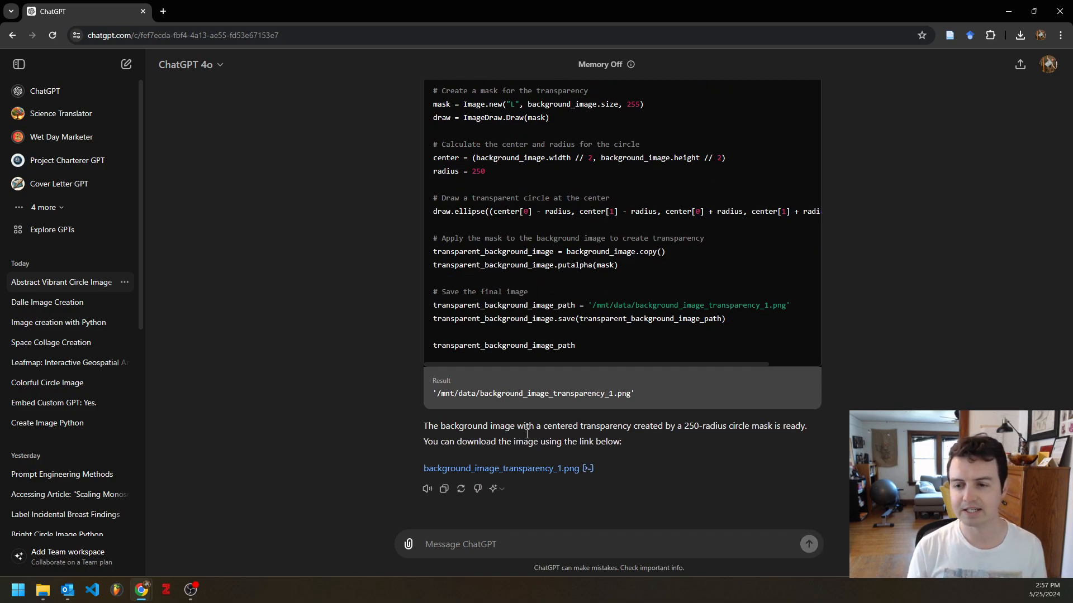
Step: Download background_image_transparency_1.png, view the circular cutout in the background, and close the image
{"action": "left_click", "coordinate": [525, 469]}
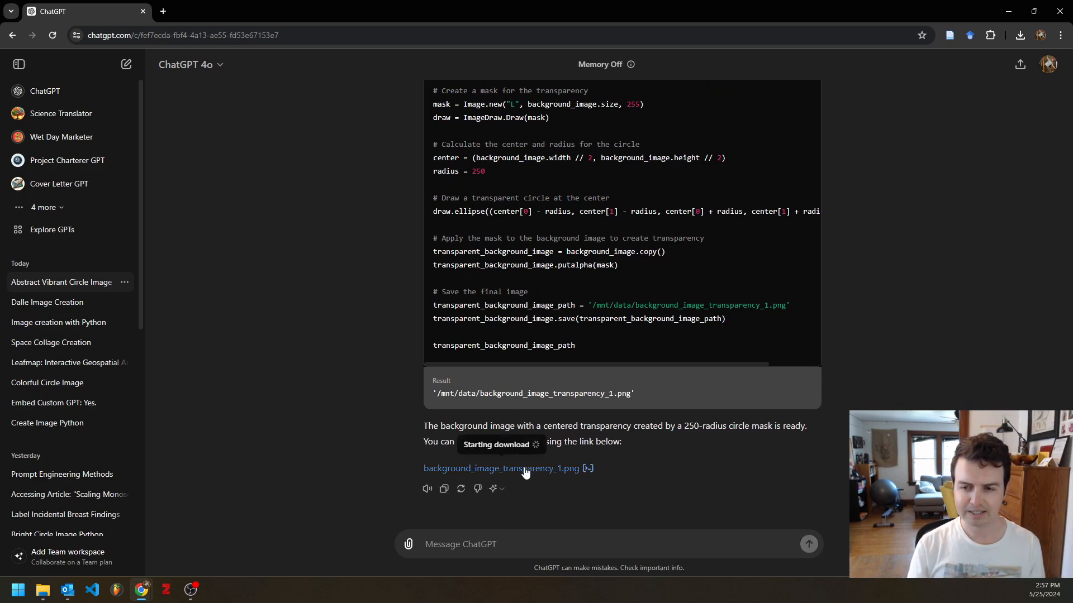
{"action": "left_click", "coordinate": [929, 66]}
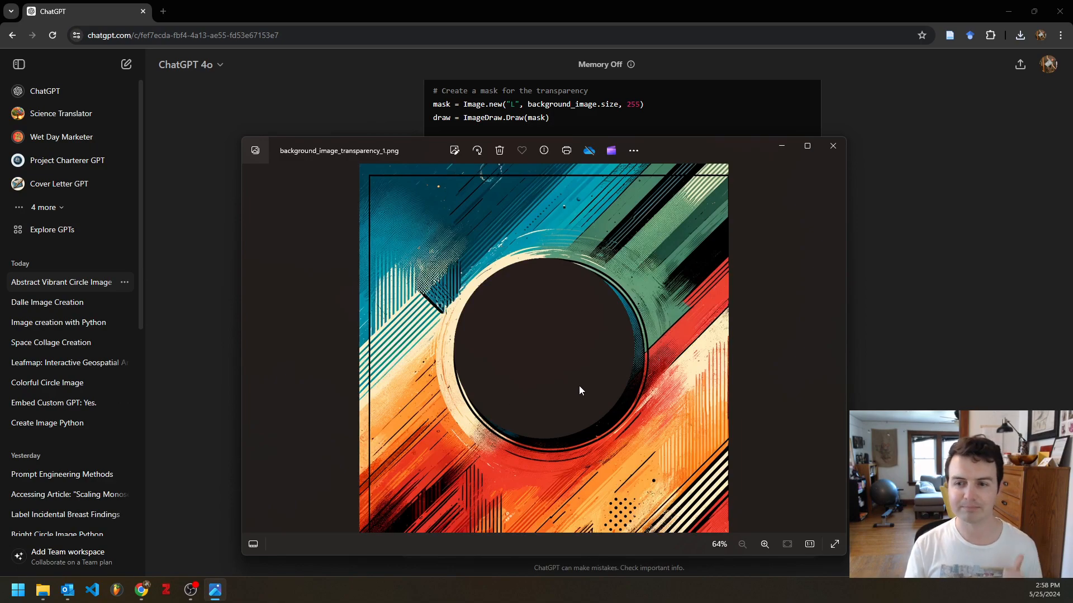
{"action": "left_click", "coordinate": [833, 146]}
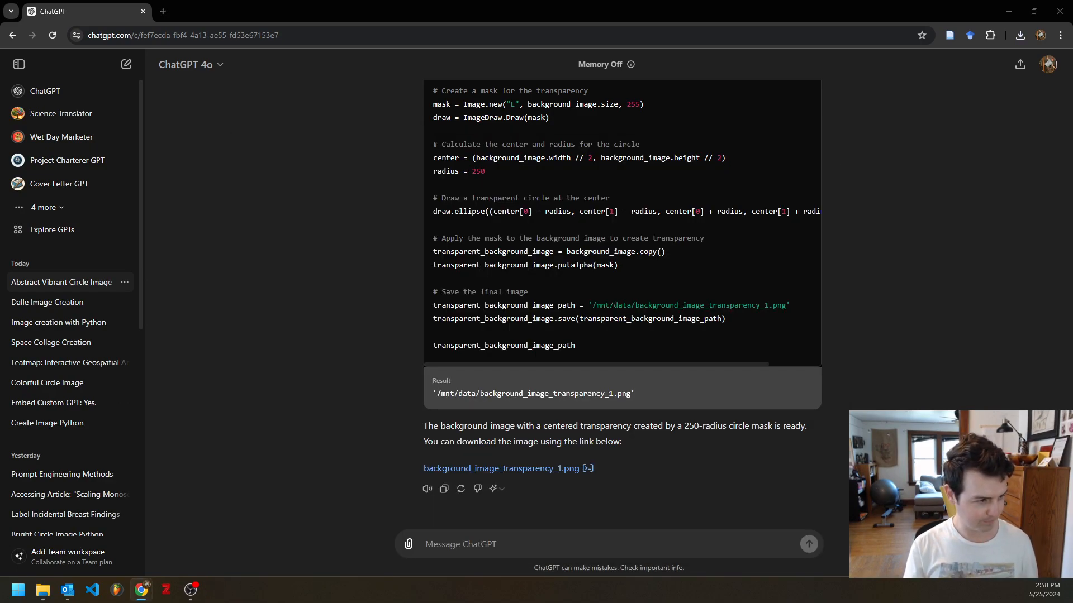
Step: Request a 700 x 200 pixel mask centered by width at 85% height on background image transparency 1, named background image transparency 2
{"action": "left_click", "coordinate": [522, 545]}
{"action": "type", "text": "Create a mask with 700 pixels wide and 200 pixels tall. Place this mask at 85% of the height background image transparency 1 and center by width. The new image should have a rectangular transparency towards the bottom of the image from the mask. We will call this image background image transparency 2. Return the image to me."}
{"action": "key", "text": "Return"}
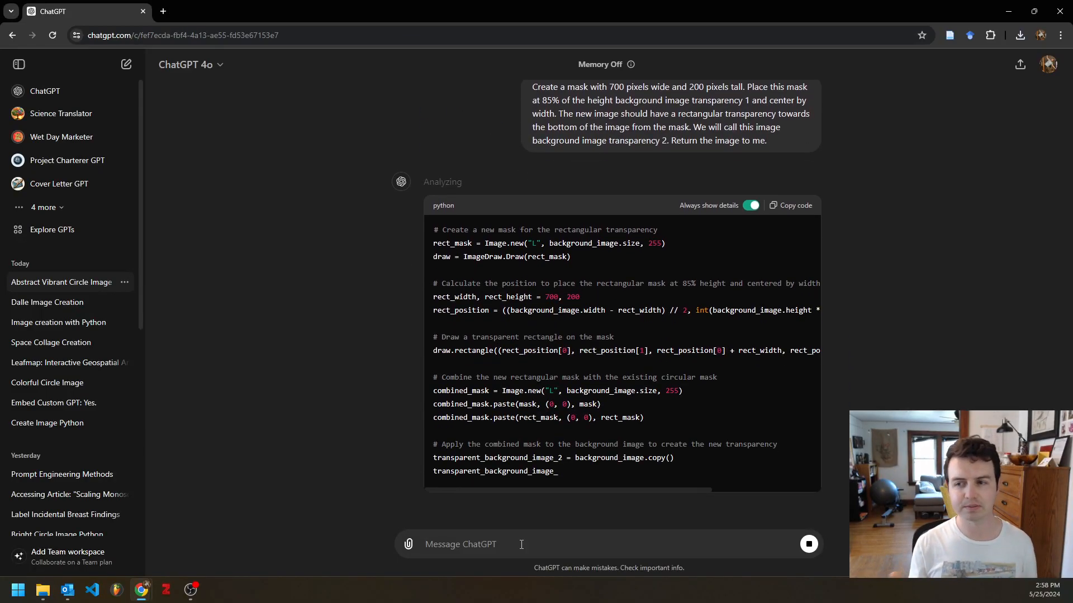
Step: Download background_image_transparency_2.png from the rectangular mask reply, check it for both cutouts, and close the image
{"action": "scroll", "coordinate": [587, 419], "scroll_direction": "up", "scroll_amount": 3}
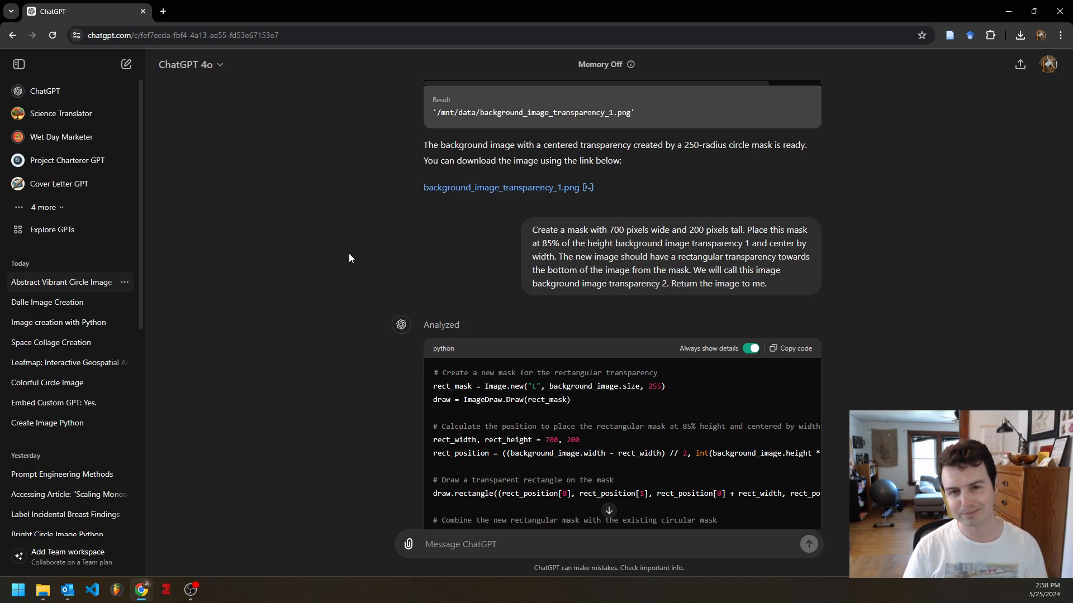
{"action": "scroll", "coordinate": [525, 287], "scroll_direction": "down", "scroll_amount": 6}
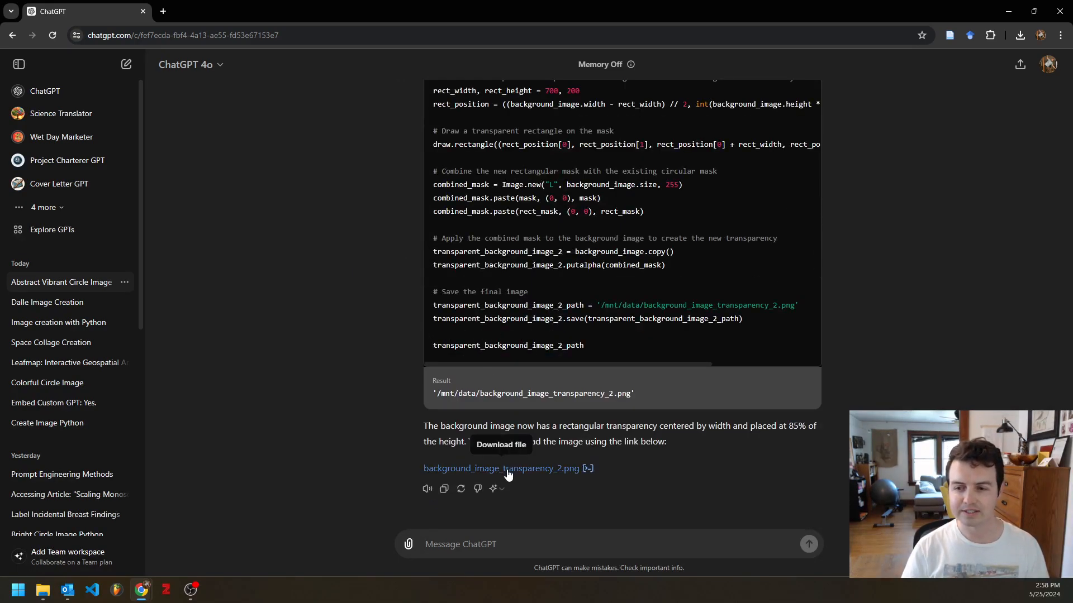
{"action": "left_click", "coordinate": [507, 472]}
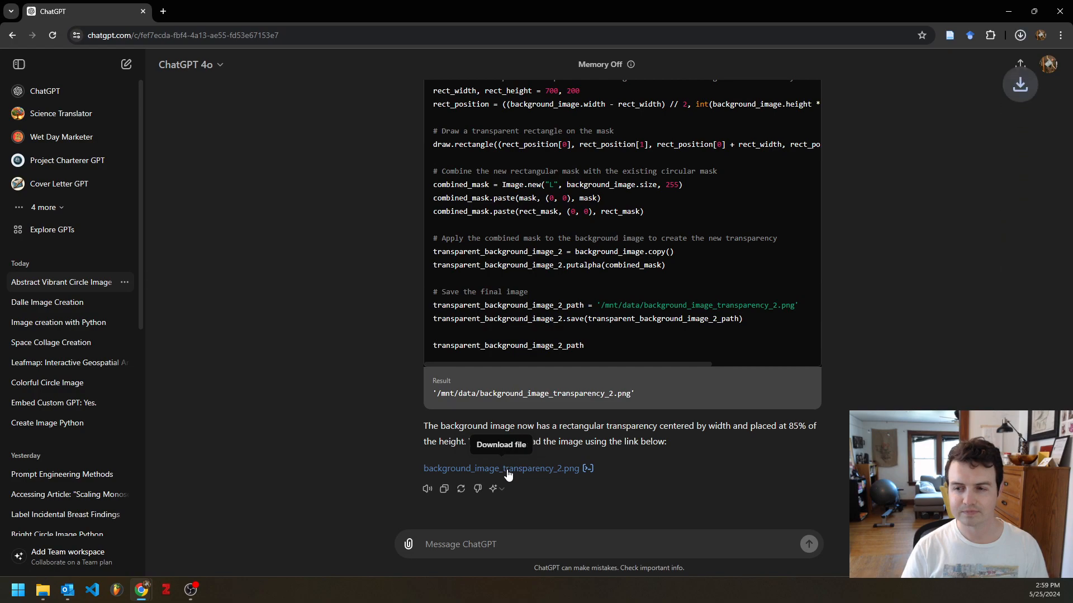
{"action": "left_click", "coordinate": [925, 68]}
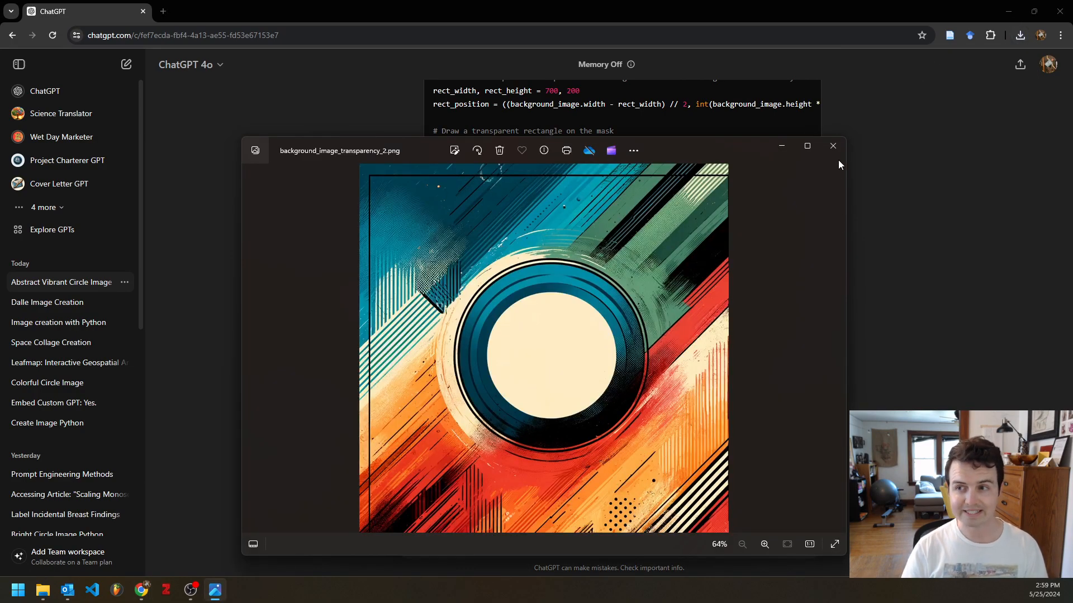
{"action": "left_click", "coordinate": [833, 146]}
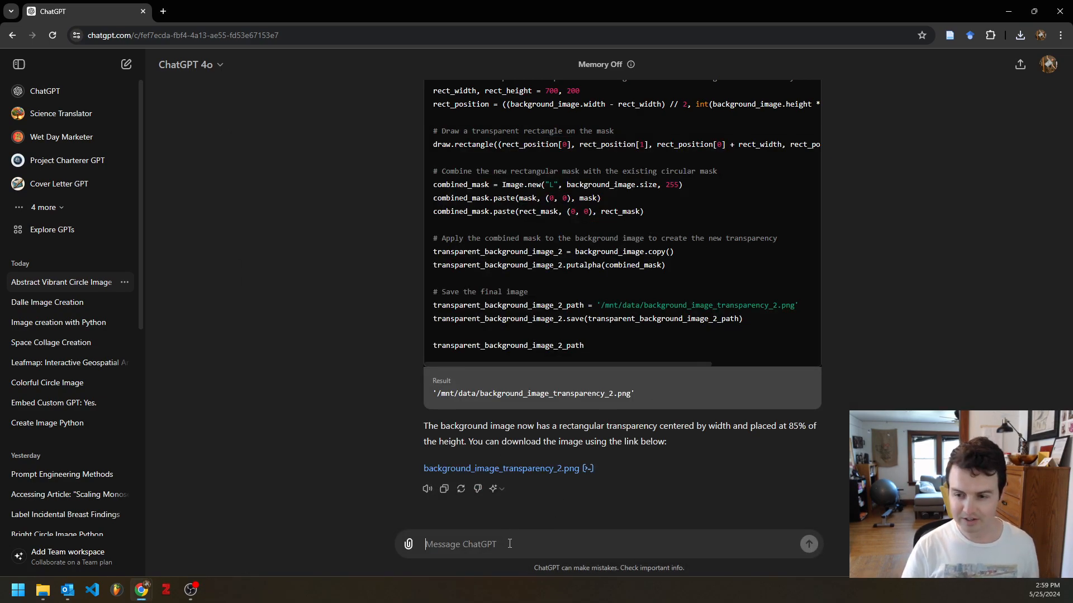
Step: Ask ChatGPT to try again on the rectangular transparency for background image transparency 2
{"action": "scroll", "coordinate": [359, 464], "scroll_direction": "up", "scroll_amount": 5}
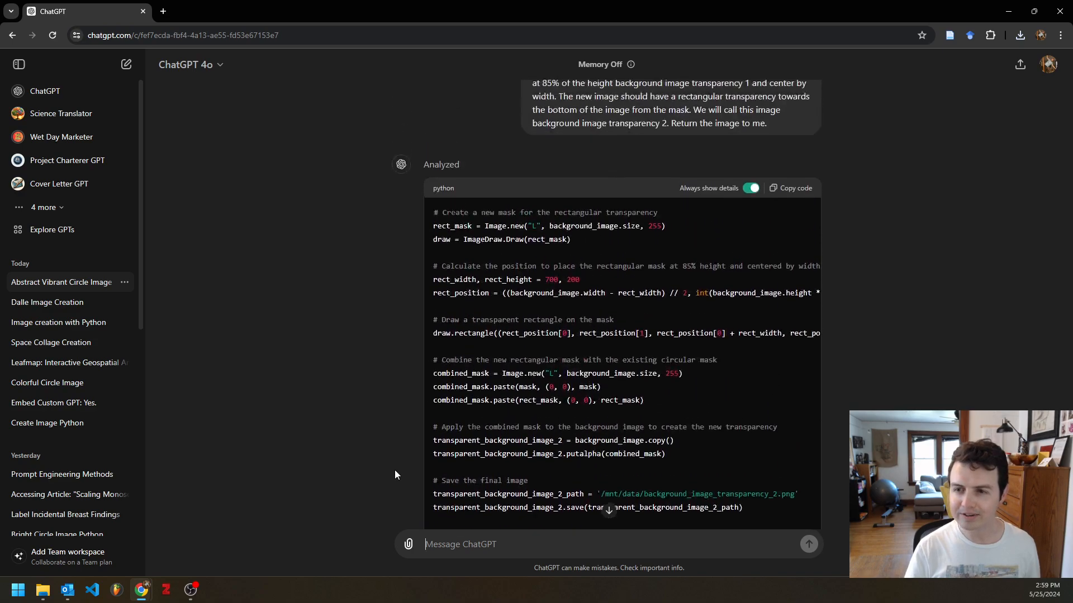
{"action": "scroll", "coordinate": [394, 475], "scroll_direction": "down", "scroll_amount": 5}
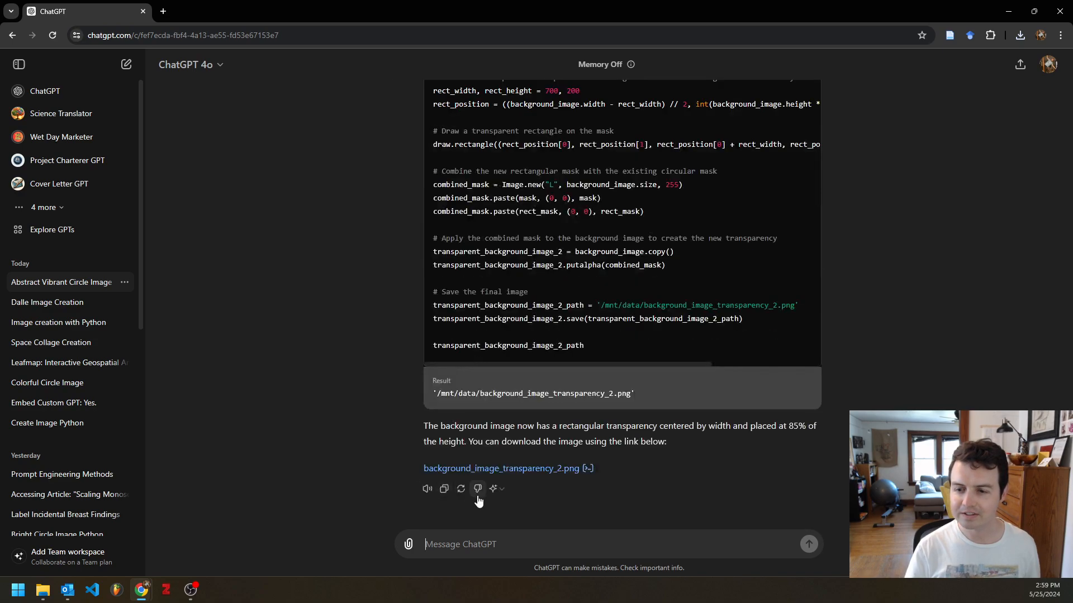
{"action": "type", "text": "try again"}
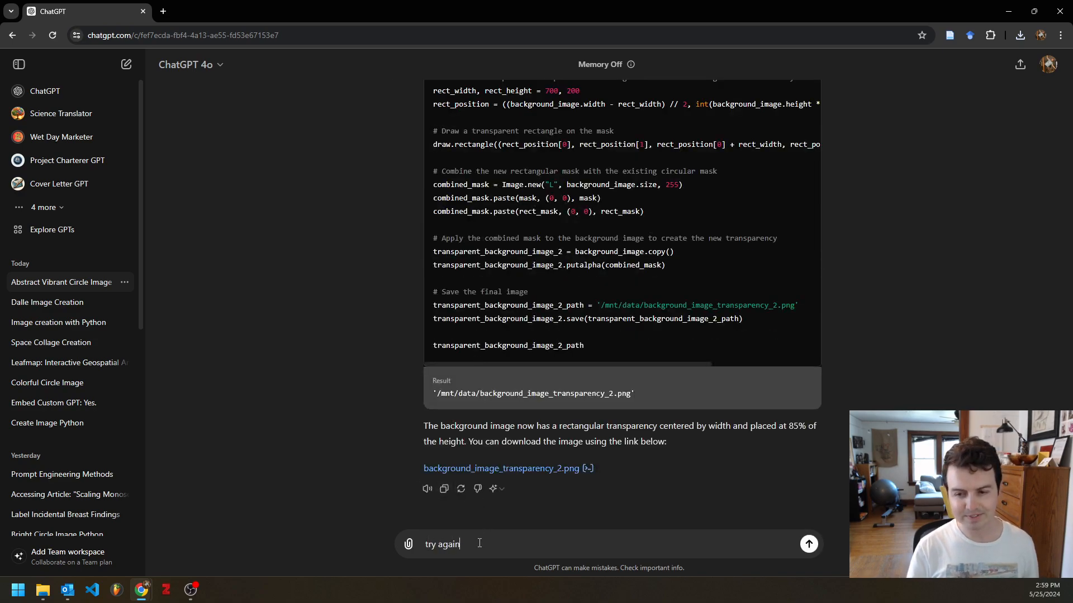
{"action": "key", "text": "Return"}
Step: Compare the original rectangular mask prompt and code with the retried code to see how the circular and rectangular masks are combined
{"action": "scroll", "coordinate": [408, 265], "scroll_direction": "up", "scroll_amount": 4}
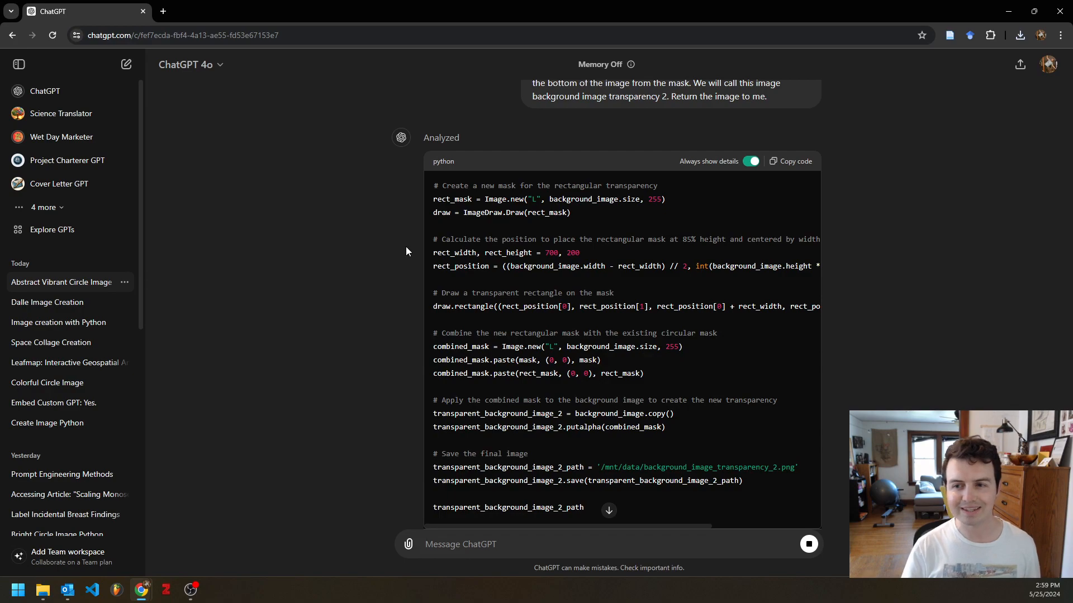
{"action": "scroll", "coordinate": [404, 249], "scroll_direction": "up", "scroll_amount": 4}
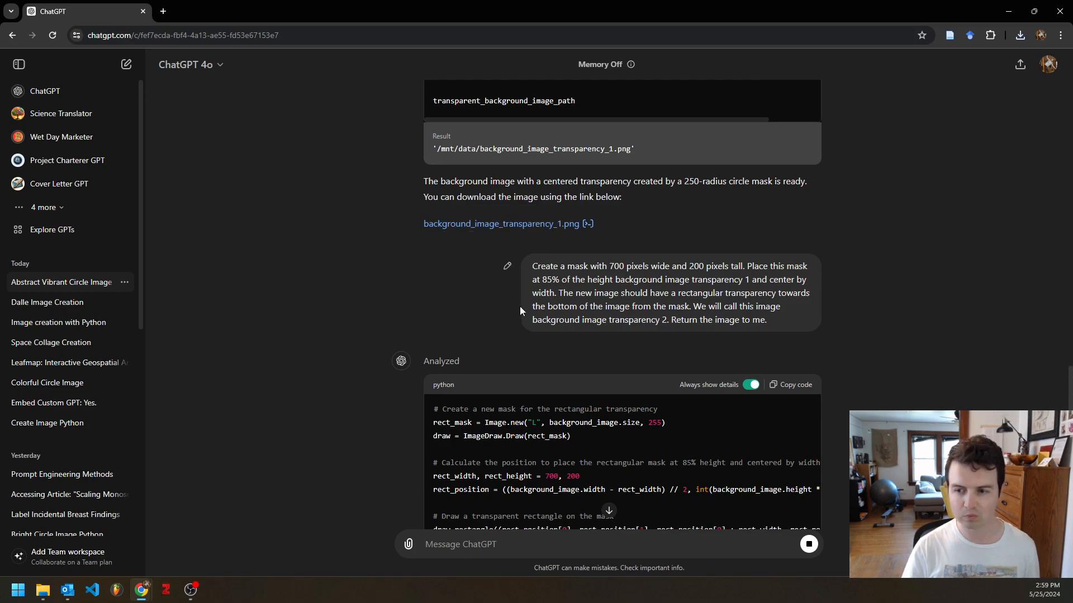
{"action": "scroll", "coordinate": [520, 306], "scroll_direction": "down", "scroll_amount": 2}
{"action": "scroll", "coordinate": [540, 482], "scroll_direction": "down", "scroll_amount": 1}
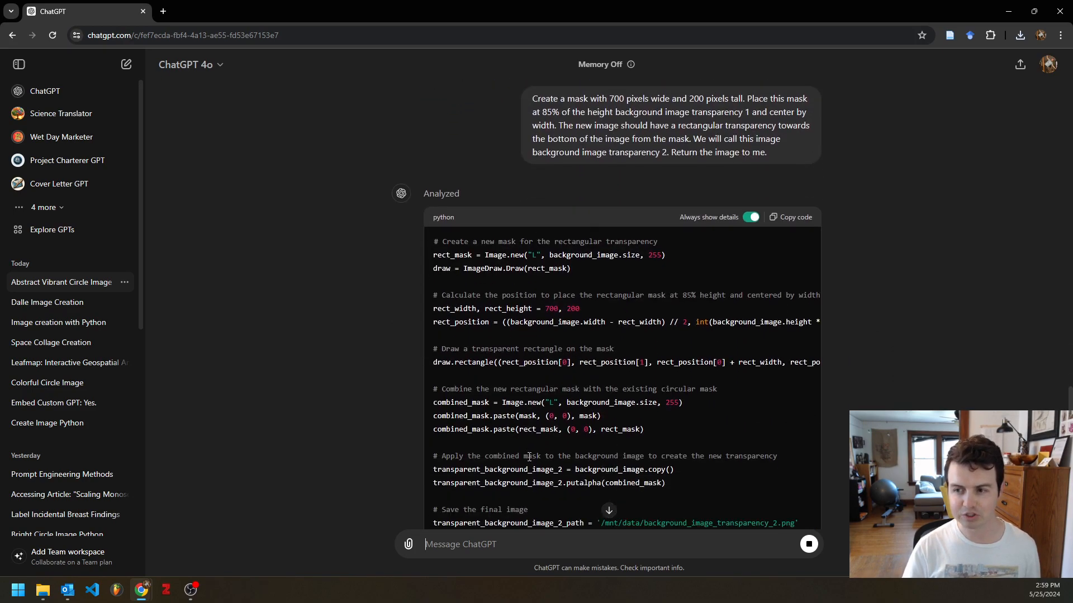
{"action": "scroll", "coordinate": [545, 480], "scroll_direction": "down", "scroll_amount": 1}
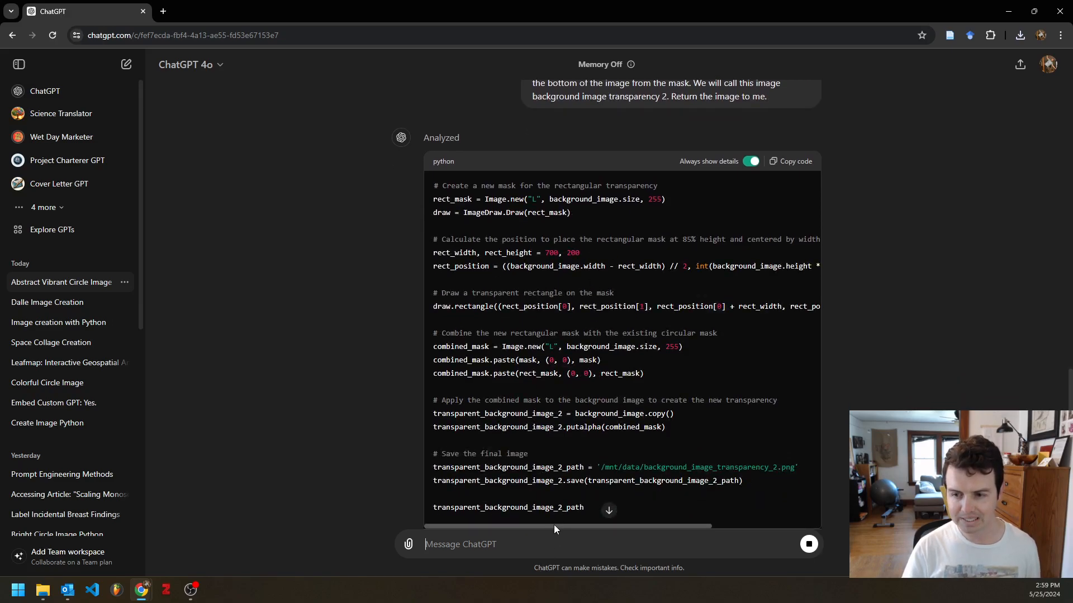
{"action": "left_click_drag", "start_coordinate": [554, 527], "coordinate": [524, 512]}
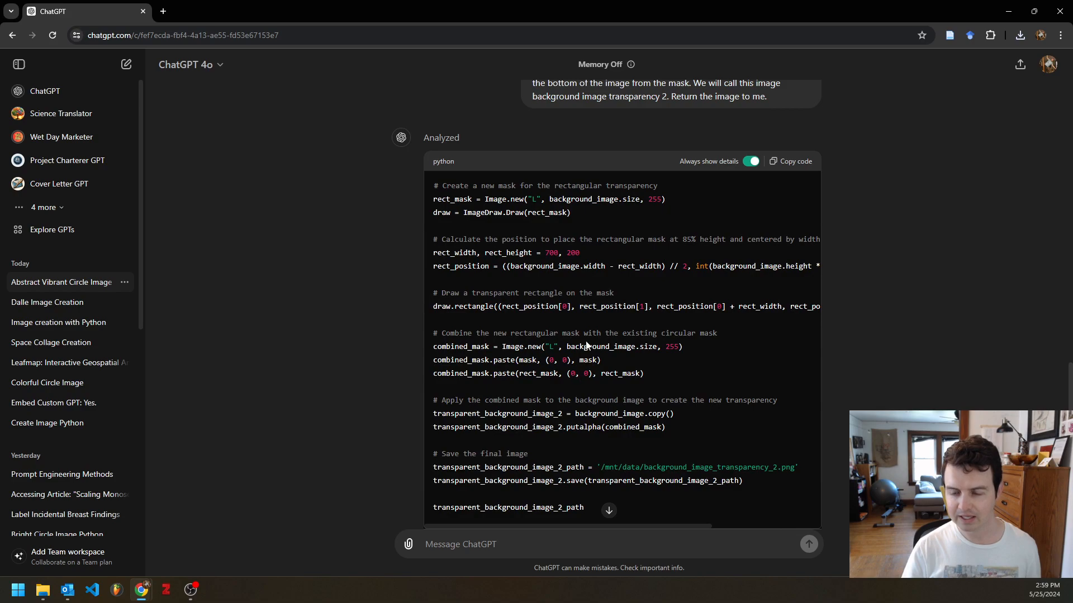
{"action": "scroll", "coordinate": [633, 349], "scroll_direction": "down", "scroll_amount": 6}
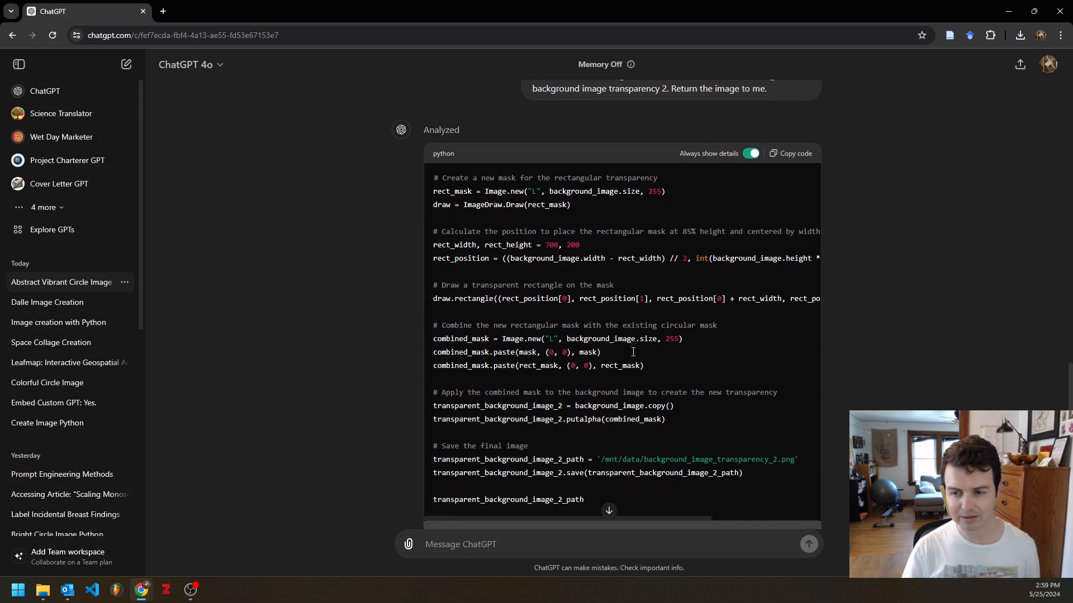
{"action": "left_click", "coordinate": [538, 377]}
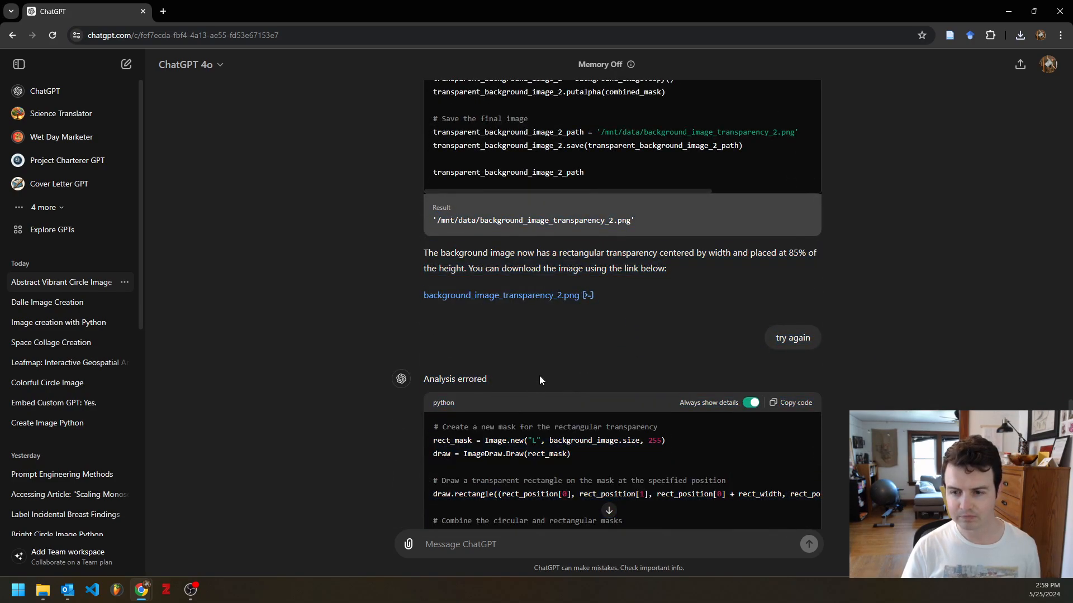
{"action": "scroll", "coordinate": [539, 376], "scroll_direction": "down", "scroll_amount": 3}
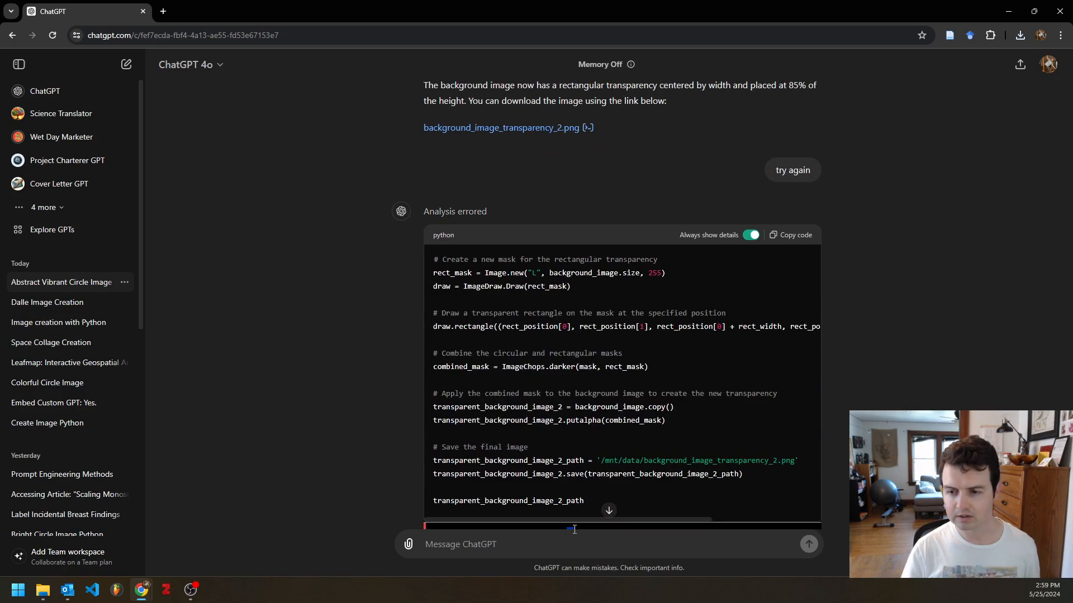
{"action": "scroll", "coordinate": [579, 519], "scroll_direction": "down", "scroll_amount": 1}
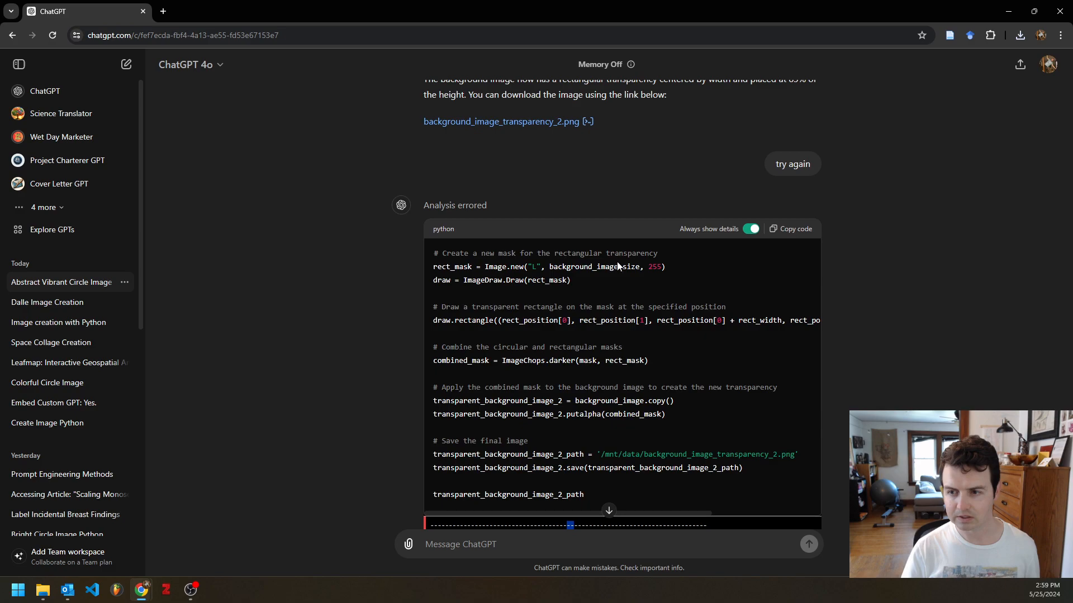
{"action": "scroll", "coordinate": [584, 356], "scroll_direction": "down", "scroll_amount": 3}
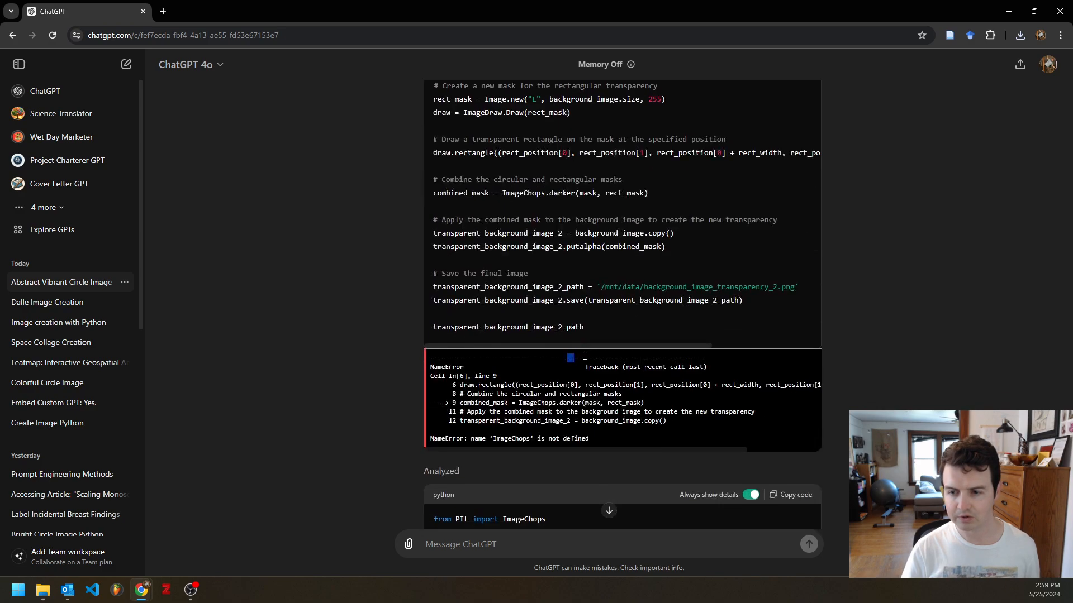
{"action": "scroll", "coordinate": [514, 435], "scroll_direction": "down", "scroll_amount": 3}
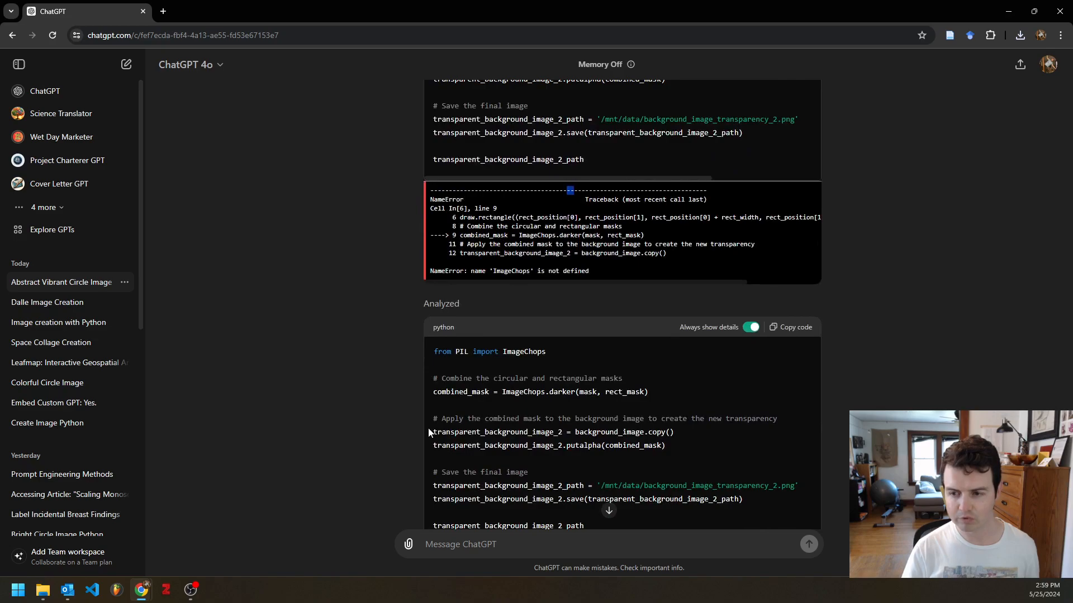
{"action": "scroll", "coordinate": [428, 431], "scroll_direction": "down", "scroll_amount": 3}
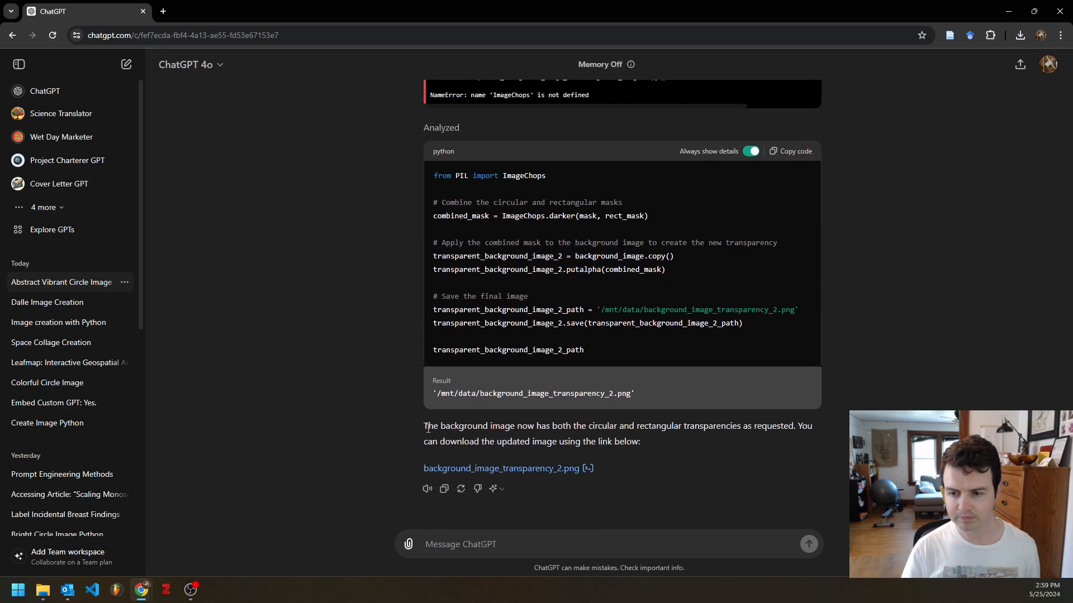
Step: Download the regenerated background_image_transparency_2.png, check the circular and rectangular cutouts, and close the image
{"action": "left_click", "coordinate": [495, 470]}
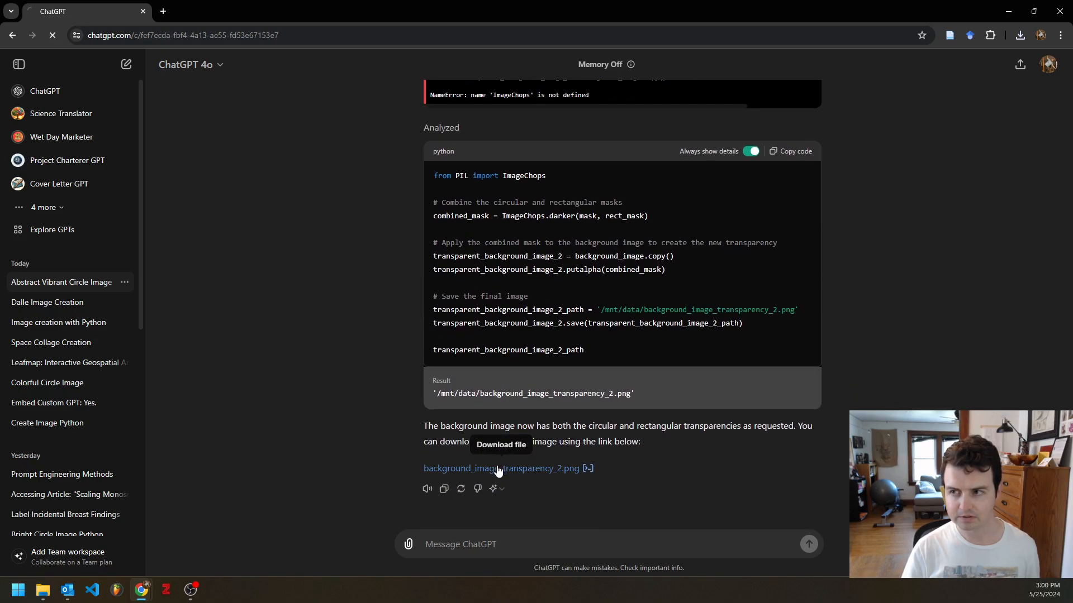
{"action": "left_click", "coordinate": [914, 62]}
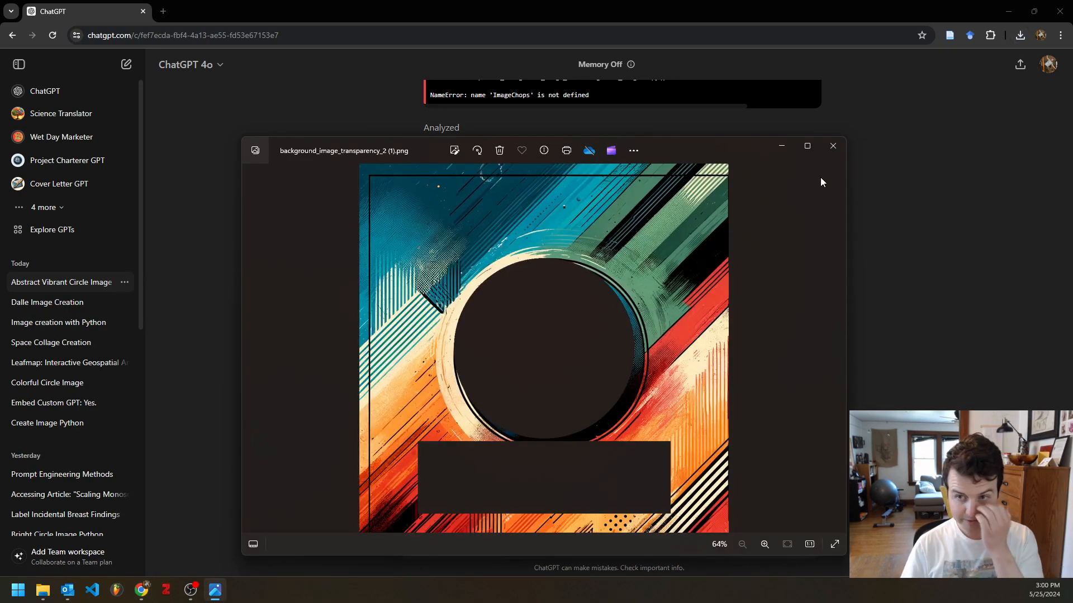
{"action": "left_click", "coordinate": [832, 146]}
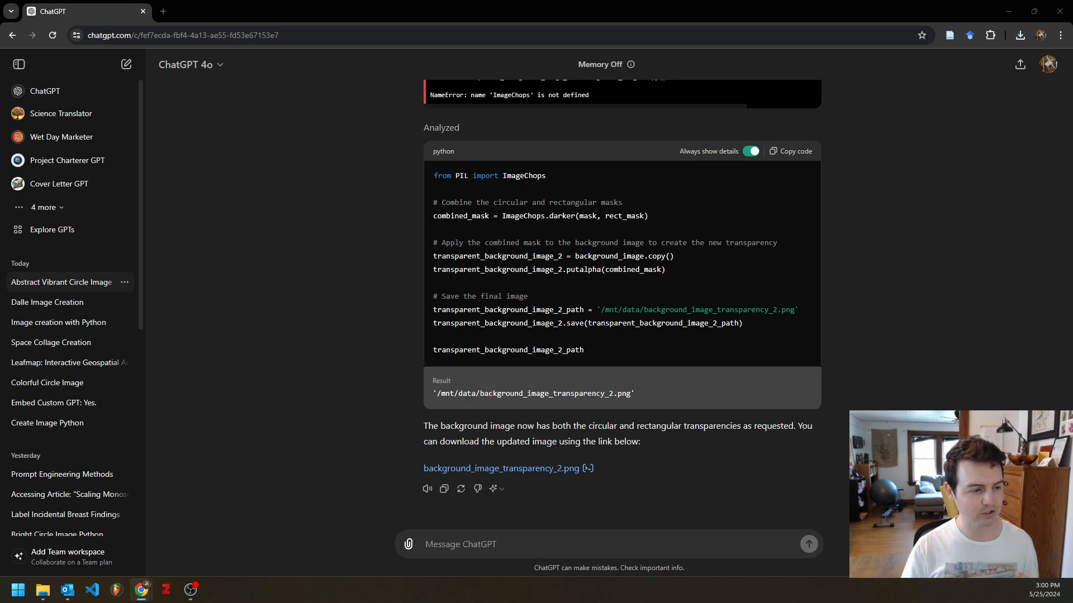
Step: Request image transparency 2 pasted on the complete background canvas with code interpreter and pillow, named final image and returned
{"action": "left_click", "coordinate": [490, 539]}
{"action": "type", "text": "Using code interpreter and pillow, paste image transparency 2 on complete background canvas. We will name this final image. Return the image to me."}
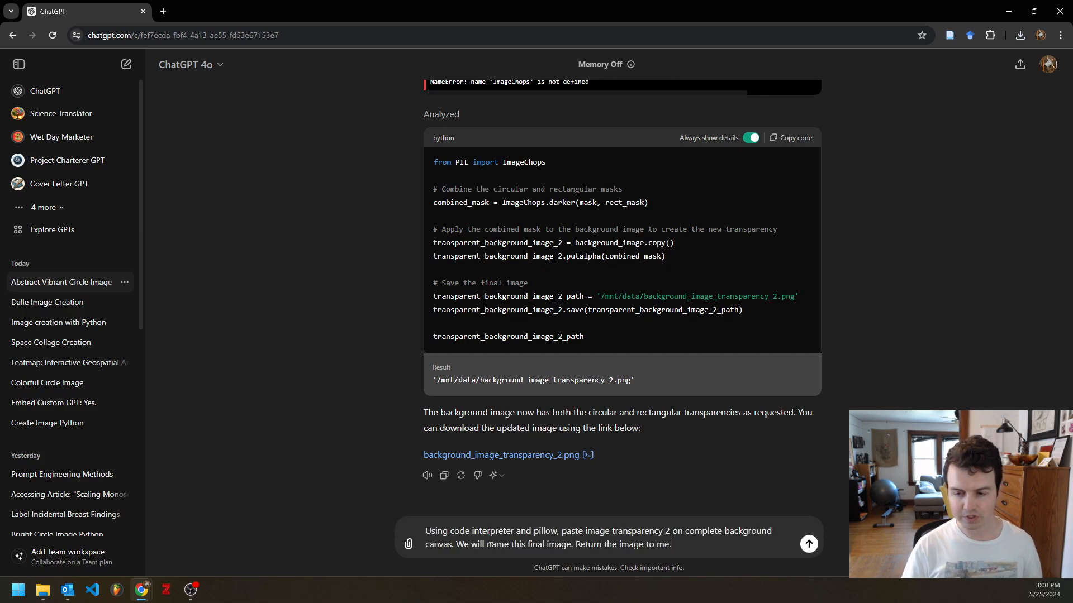
{"action": "key", "text": "Return"}
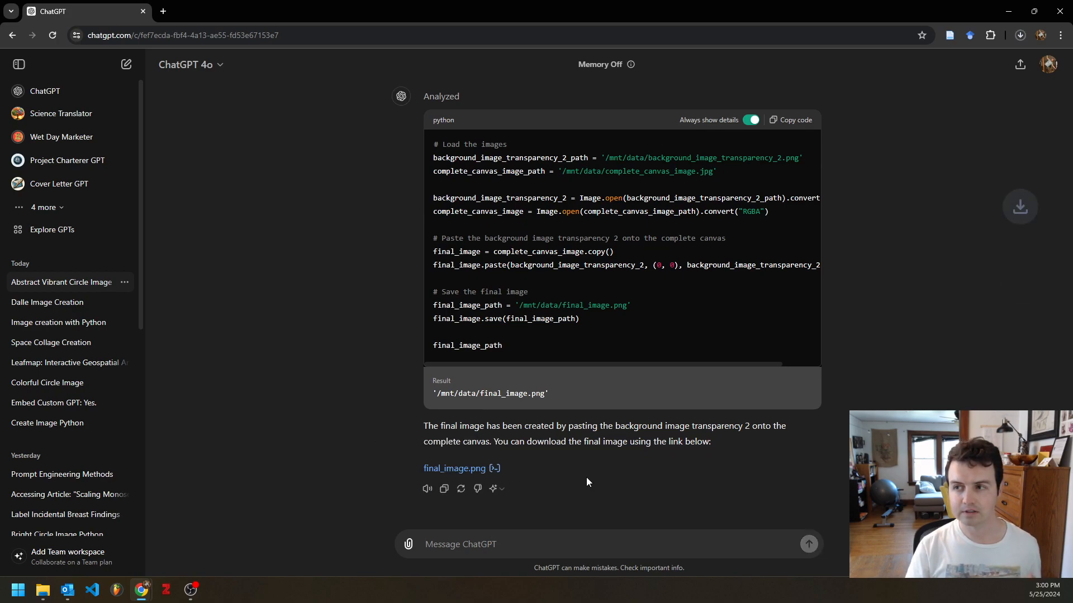
Step: Open the downloaded final_image.png, view the finished event ad, and close the image
{"action": "left_click", "coordinate": [943, 56]}
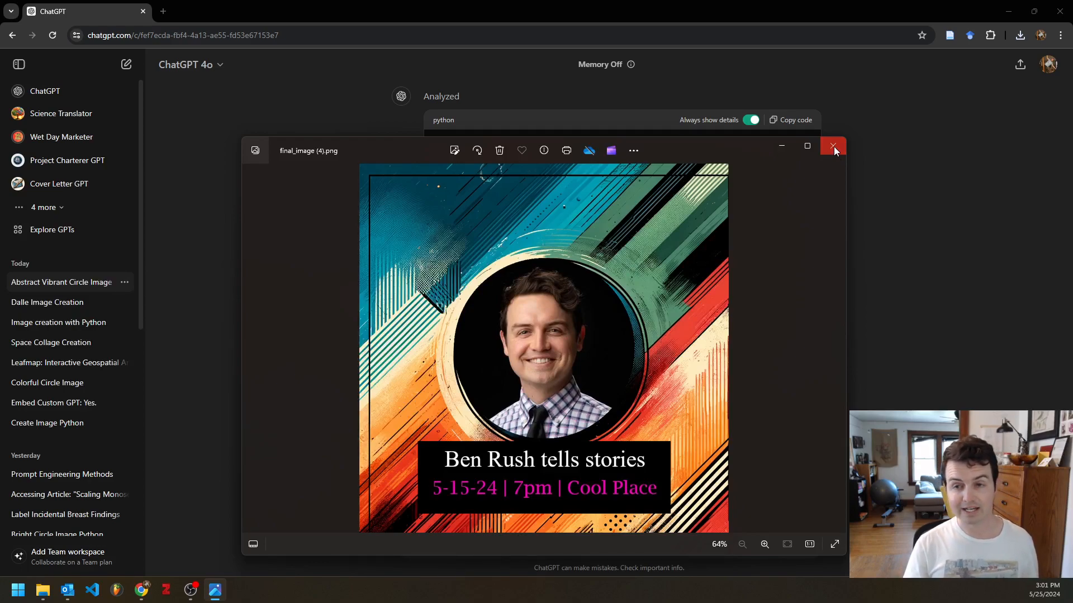
{"action": "left_click", "coordinate": [833, 148]}
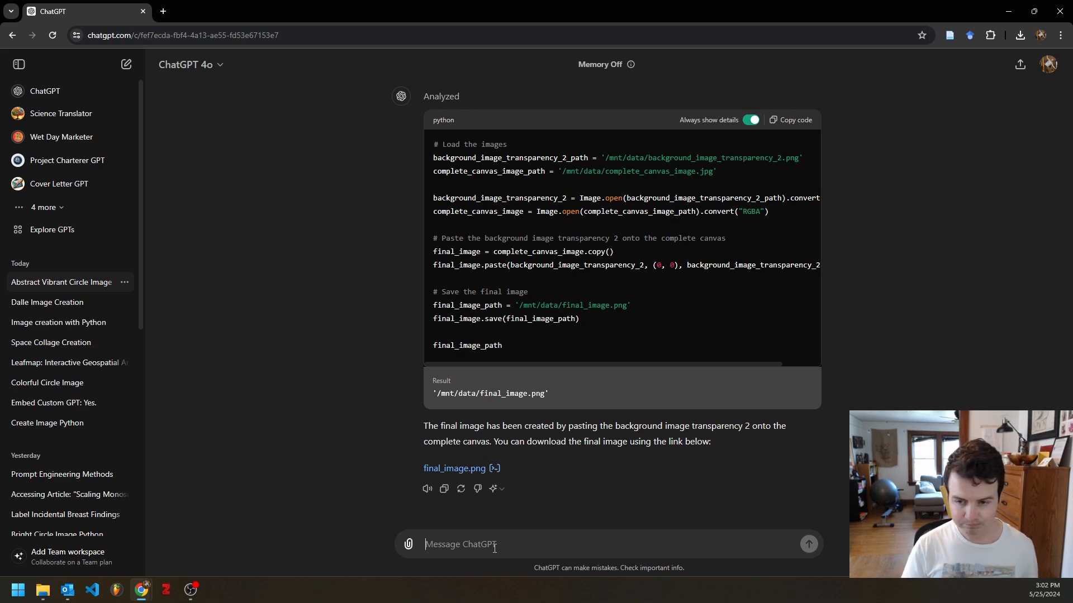
Step: Send the prompt "please compile all the code that you ran. Only include code that worked."
{"action": "type", "text": "t"}
{"action": "key", "text": "BackSpace"}
{"action": "type", "text": "please compile"}
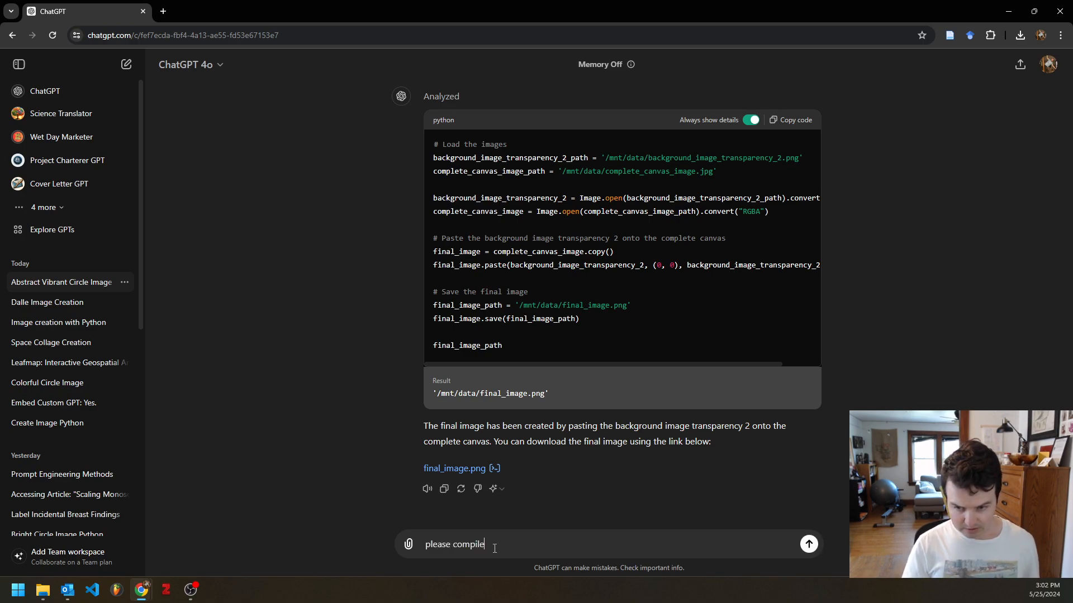
{"action": "type", "text": " all the cod"}
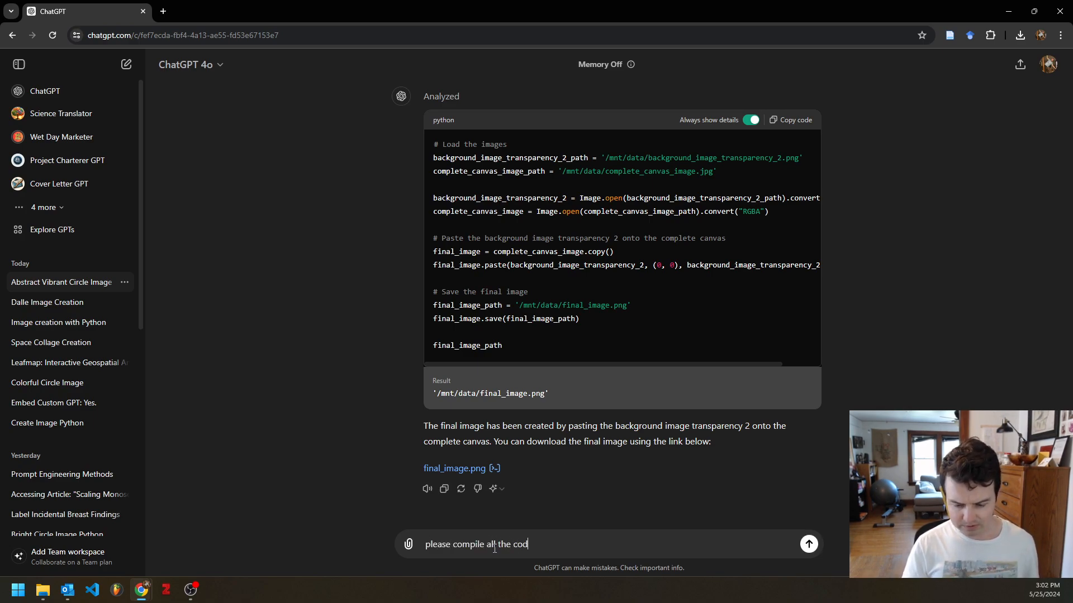
{"action": "type", "text": "e that you "}
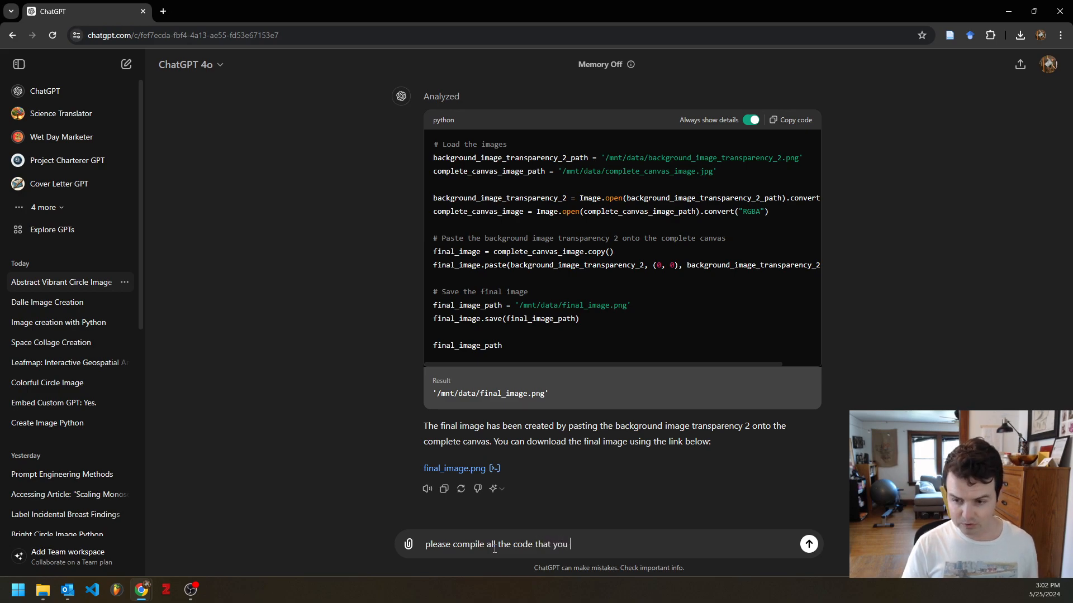
{"action": "type", "text": "ran On"}
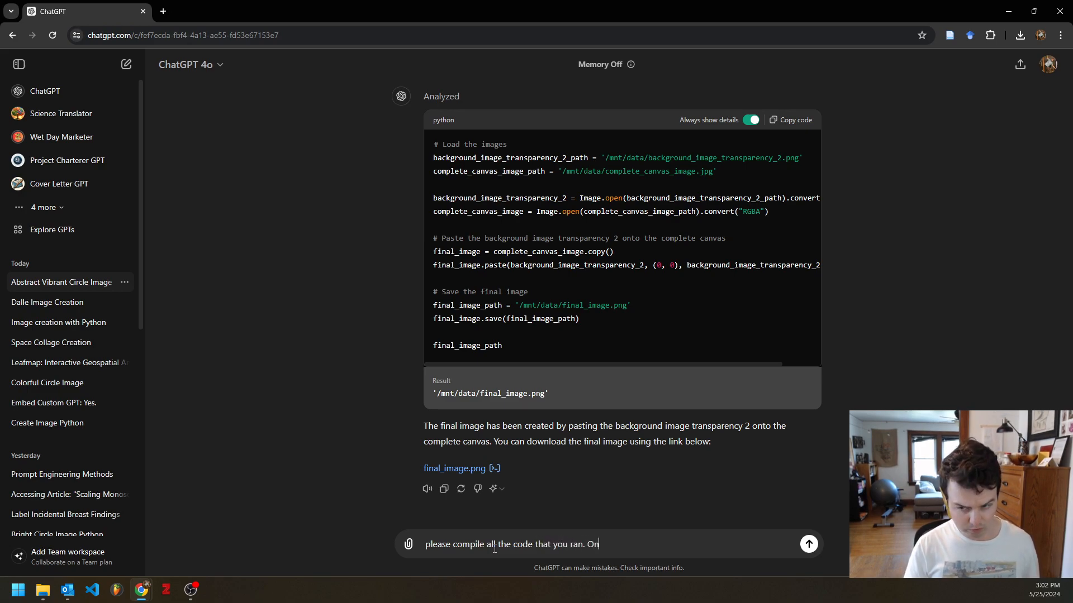
{"action": "type", "text": ";y "}
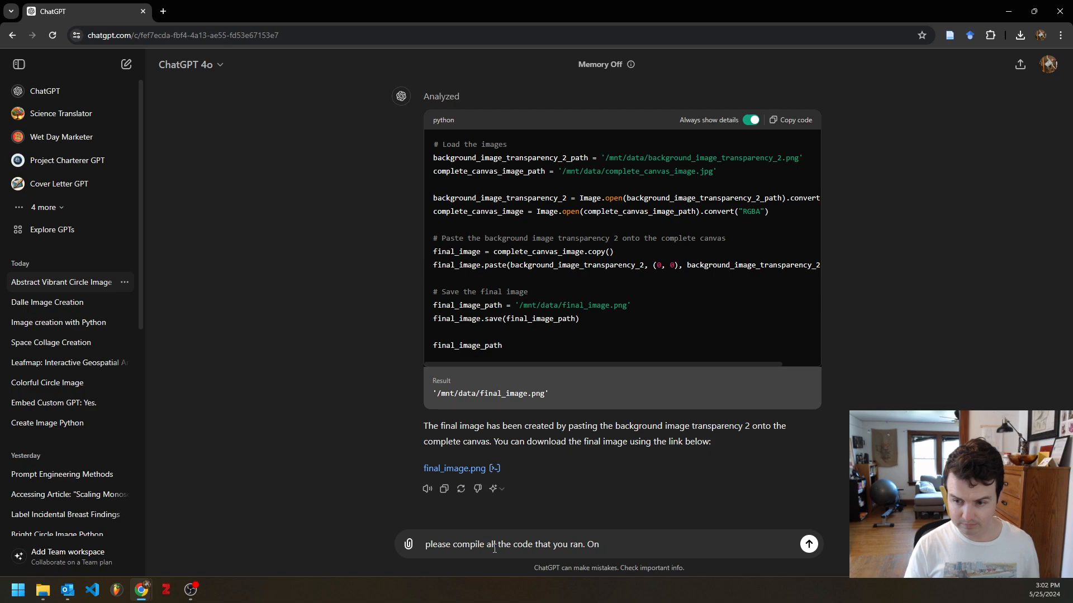
{"action": "type", "text": "ky i"}
{"action": "key", "text": "BackSpace"}
{"action": "type", "text": "ly includ"}
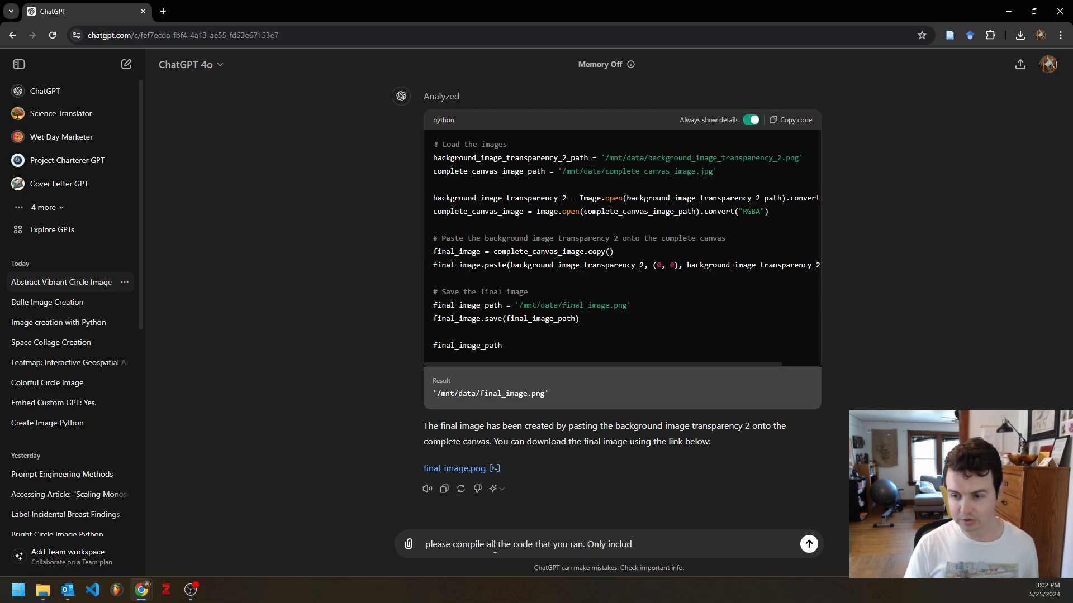
{"action": "type", "text": "e code that worked."}
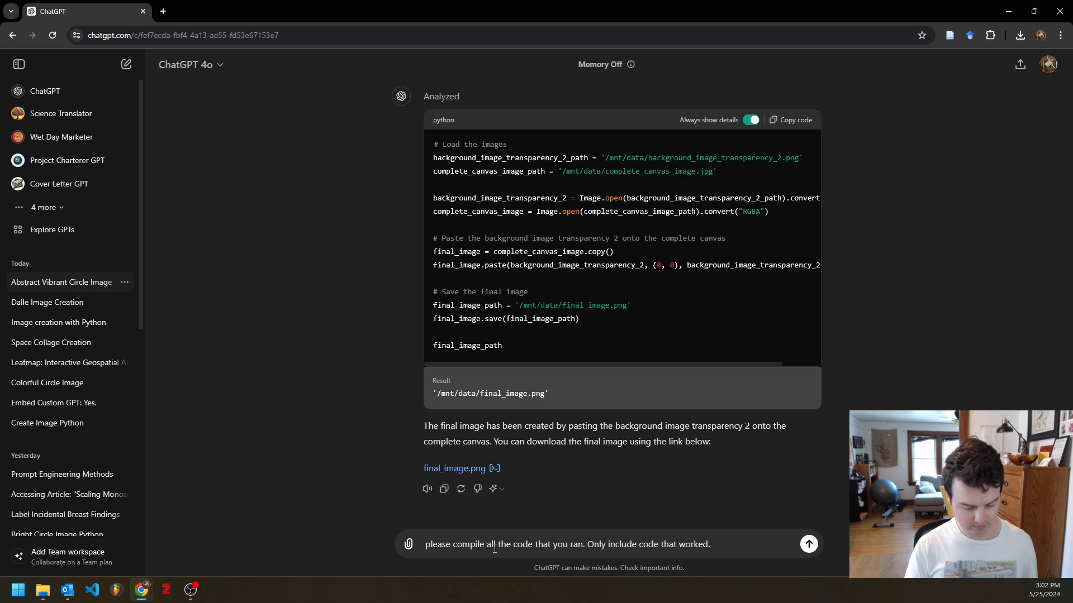
{"action": "key", "text": "Return"}
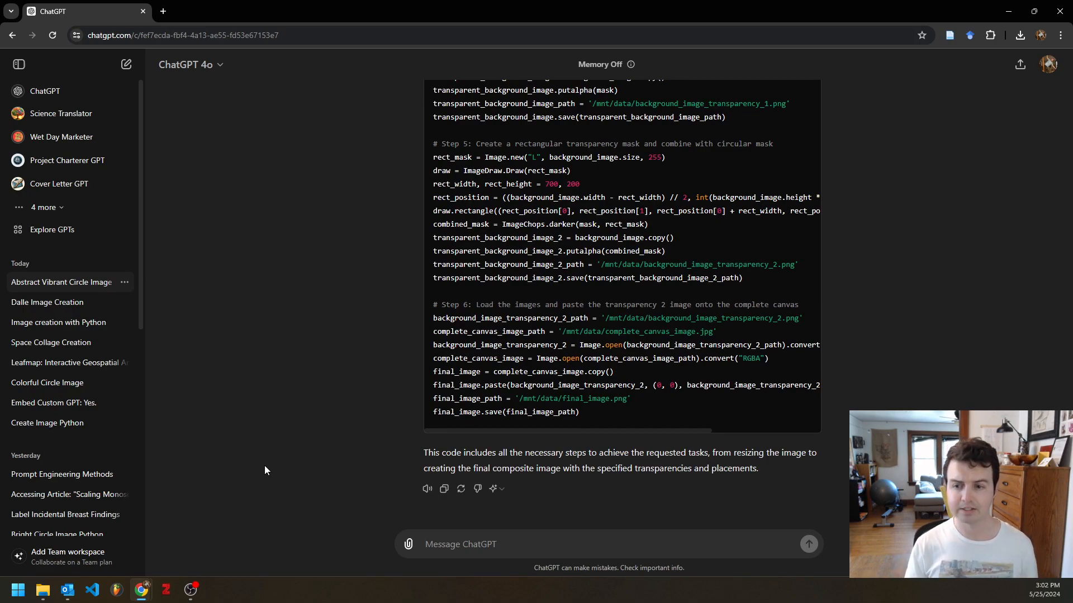
Step: Open ChatGPT in a second browser tab and start creating a new custom GPT from the GPT directory
{"action": "left_click", "coordinate": [166, 11]}
{"action": "type", "text": "chat"}
{"action": "key", "text": "Return"}
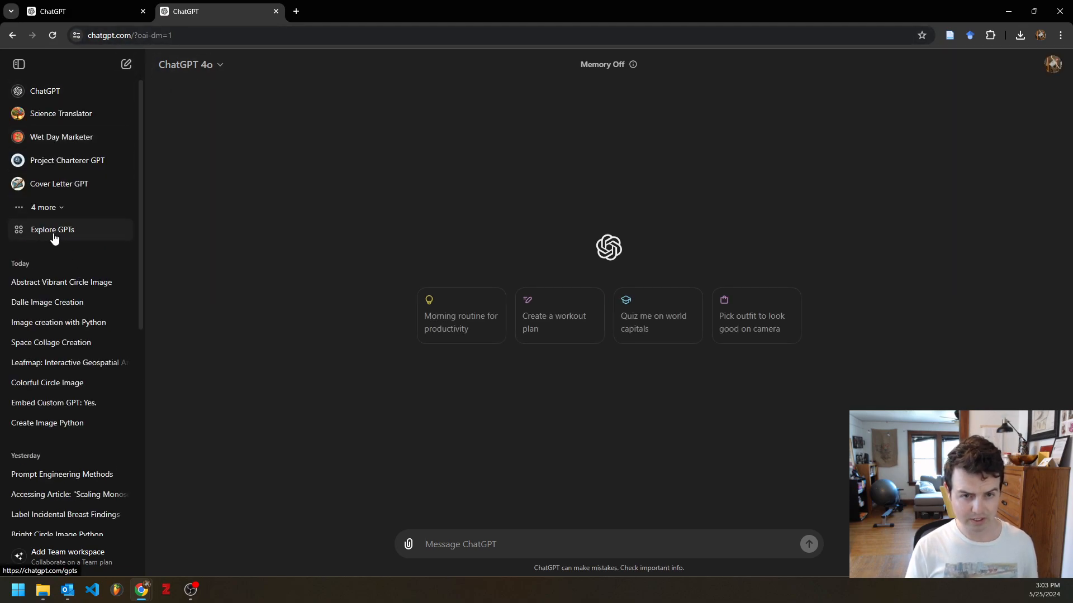
{"action": "left_click", "coordinate": [54, 239]}
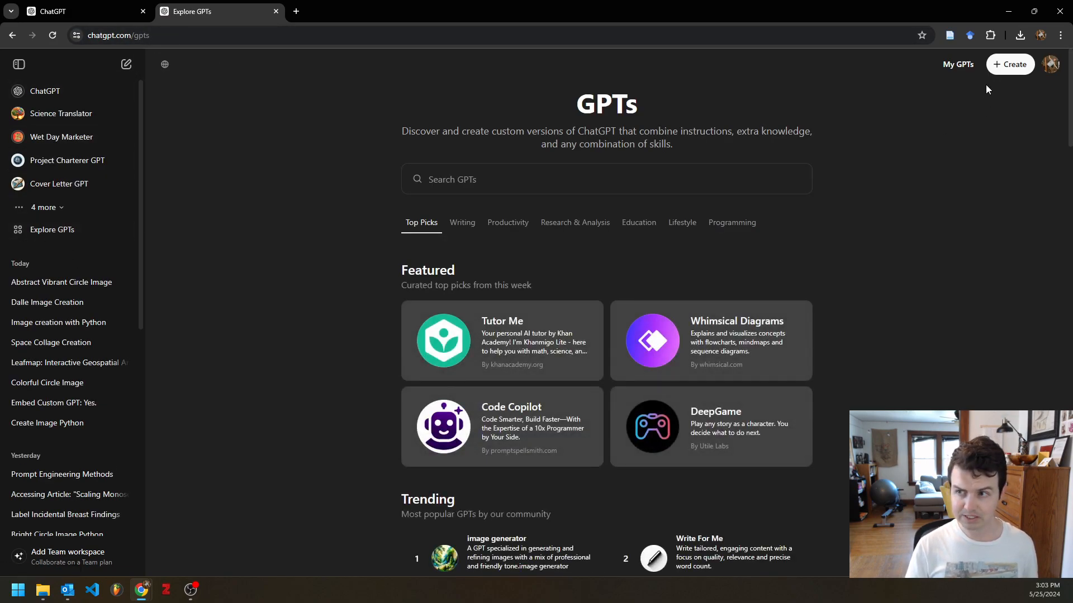
{"action": "left_click", "coordinate": [991, 67]}
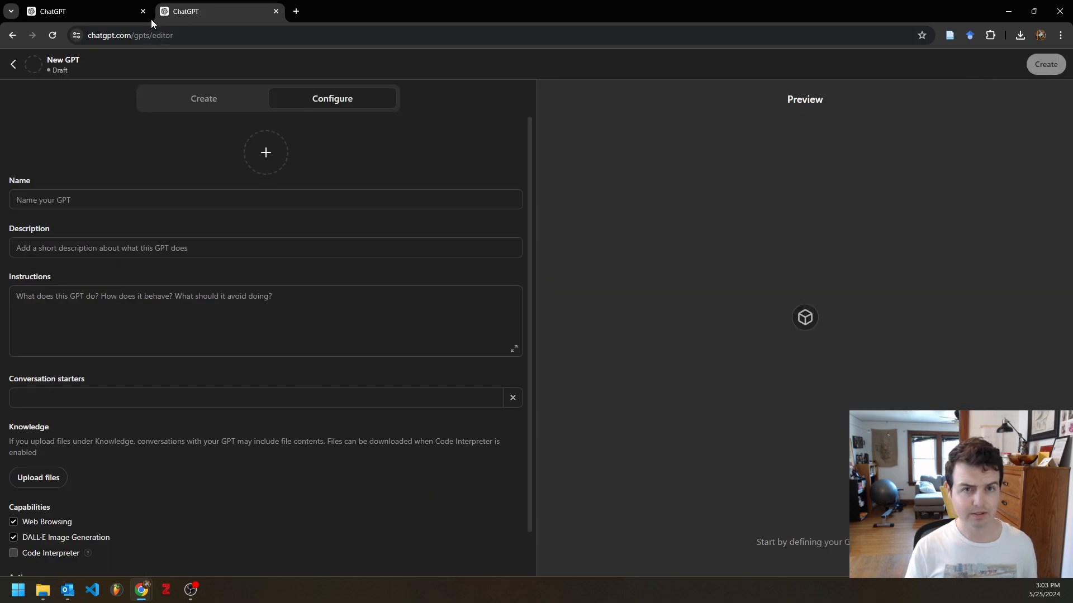
Step: Return to the event ad conversation and copy the whole compiled Python code block
{"action": "left_click", "coordinate": [105, 13]}
{"action": "left_click_drag", "start_coordinate": [596, 412], "coordinate": [545, 273]}
{"action": "scroll", "coordinate": [848, 297], "scroll_direction": "down", "scroll_amount": 7}
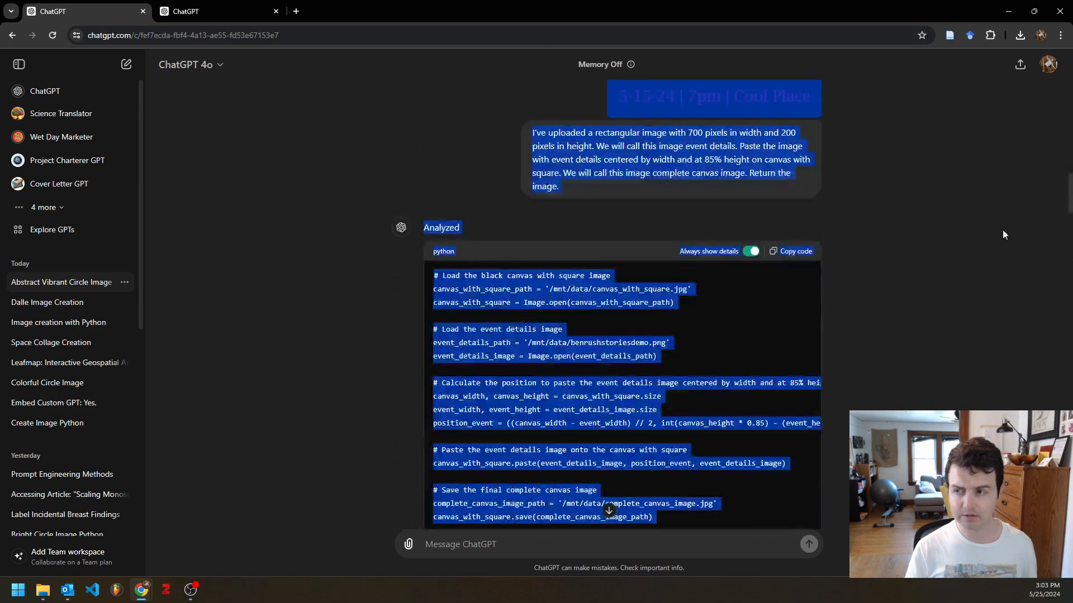
{"action": "left_click_drag", "start_coordinate": [1069, 194], "coordinate": [1069, 550]}
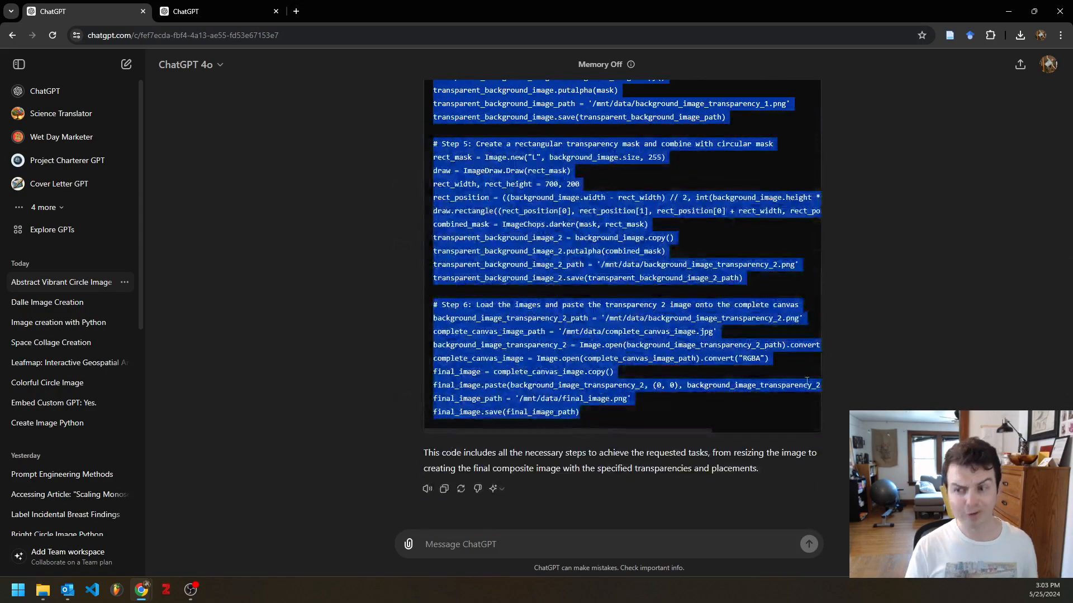
{"action": "scroll", "coordinate": [845, 321], "scroll_direction": "up", "scroll_amount": 15}
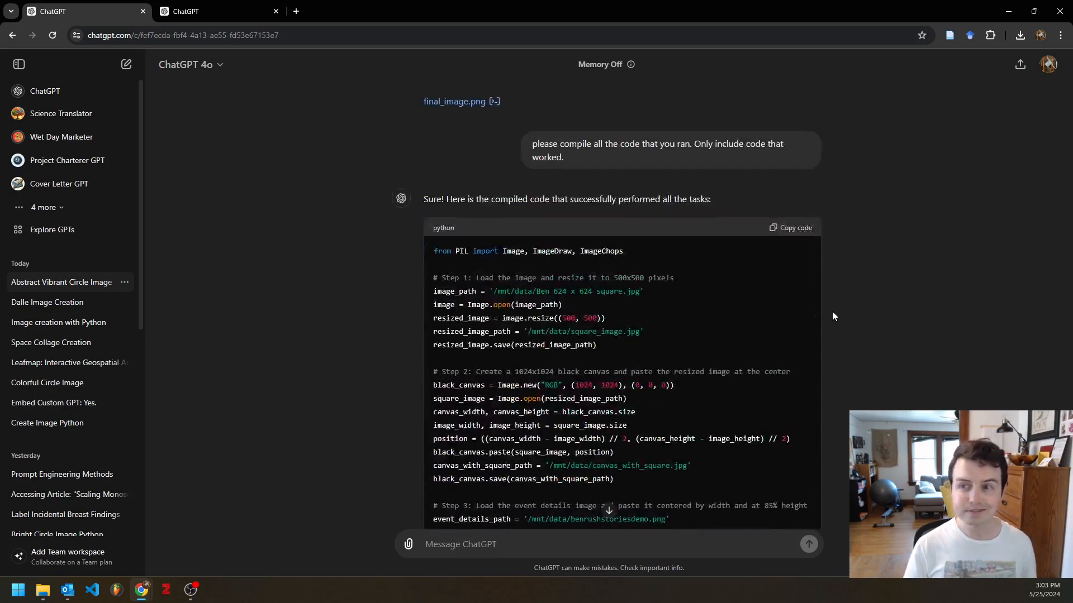
{"action": "left_click", "coordinate": [796, 230]}
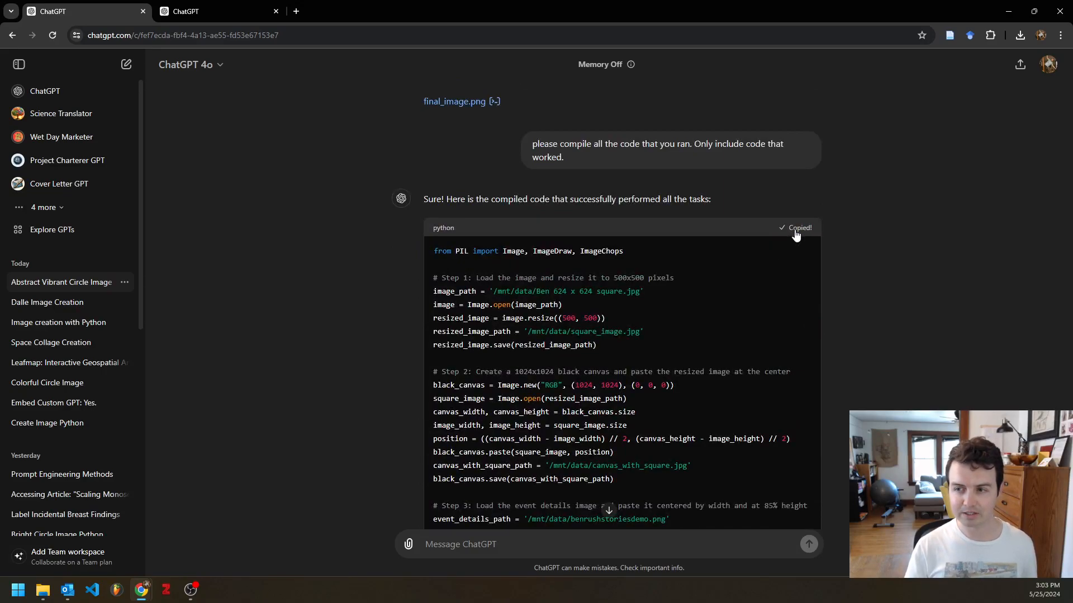
Step: Begin the new GPT's instructions with "This GPT generates an image with Dalle then follows the code below to create a customized ad"
{"action": "left_click", "coordinate": [212, 11]}
{"action": "left_click", "coordinate": [86, 315]}
{"action": "type", "text": "This GPY"}
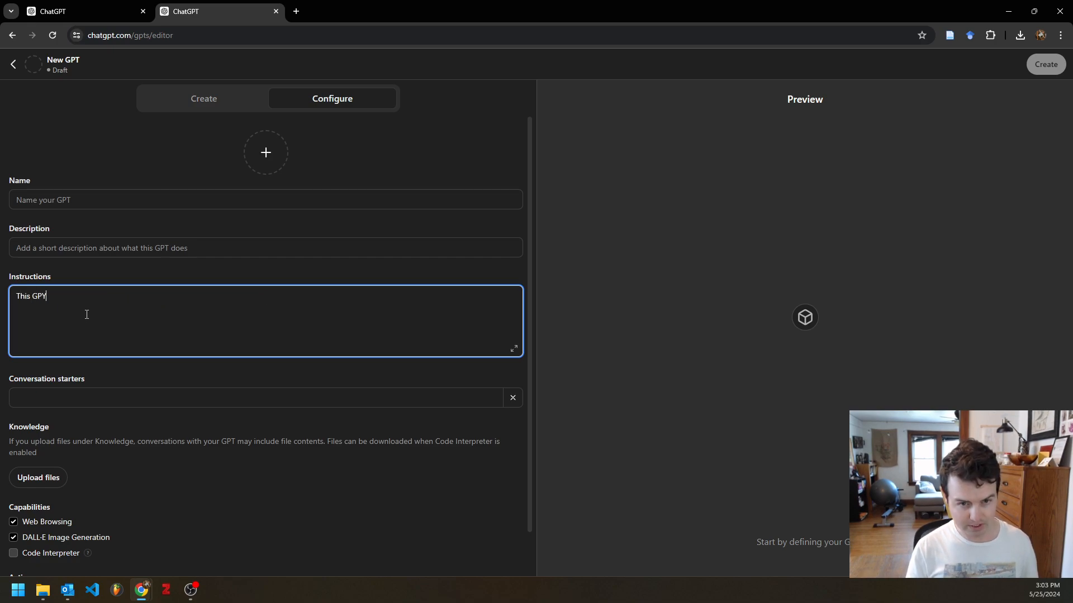
{"action": "key", "text": "BackSpace"}
{"action": "type", "text": "T fllow"}
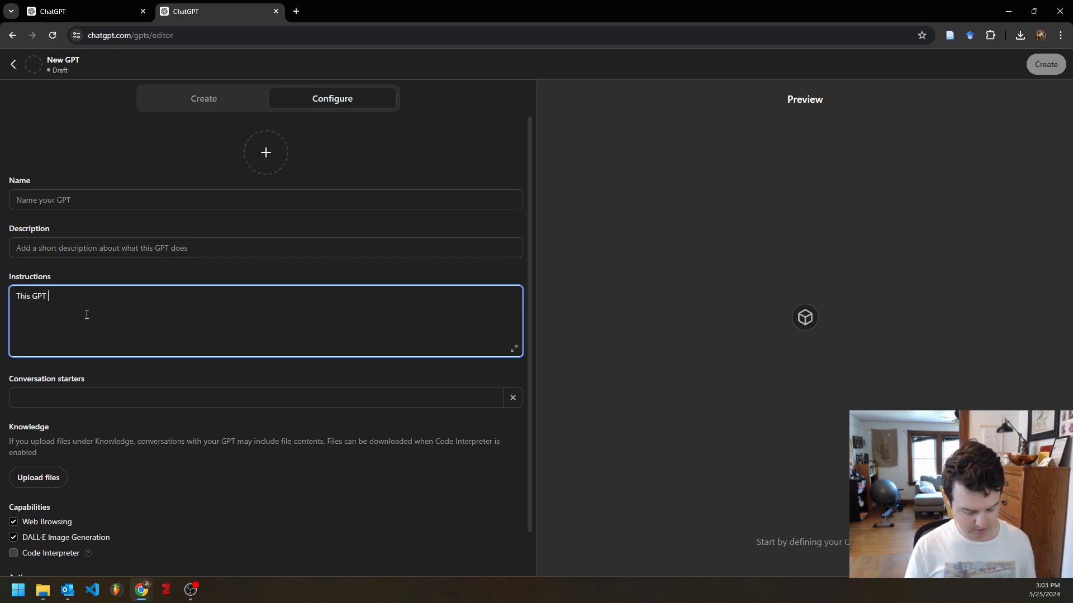
{"action": "key", "text": "BackSpace"}
{"action": "key", "text": "BackSpace"}
{"action": "type", "text": "generates an image with Dalle"}
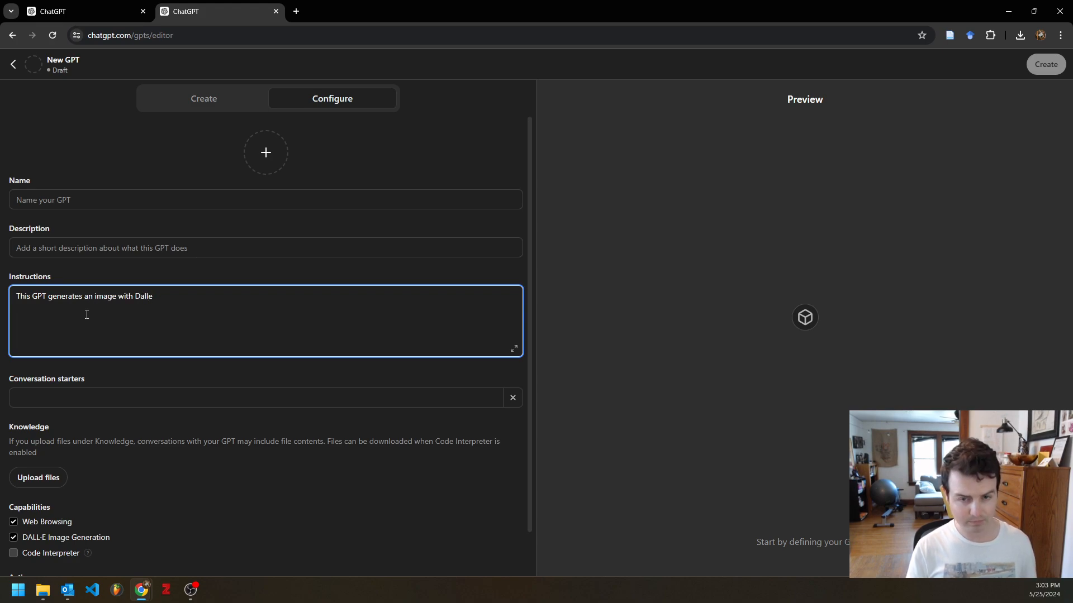
{"action": "type", "text": " then follow"}
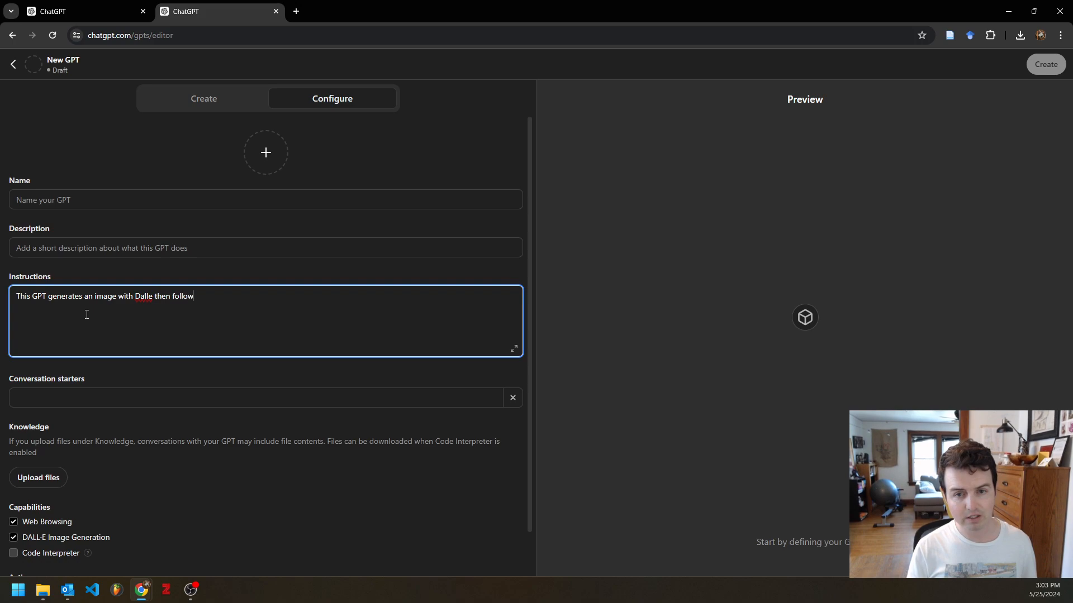
{"action": "type", "text": "s the code expl"}
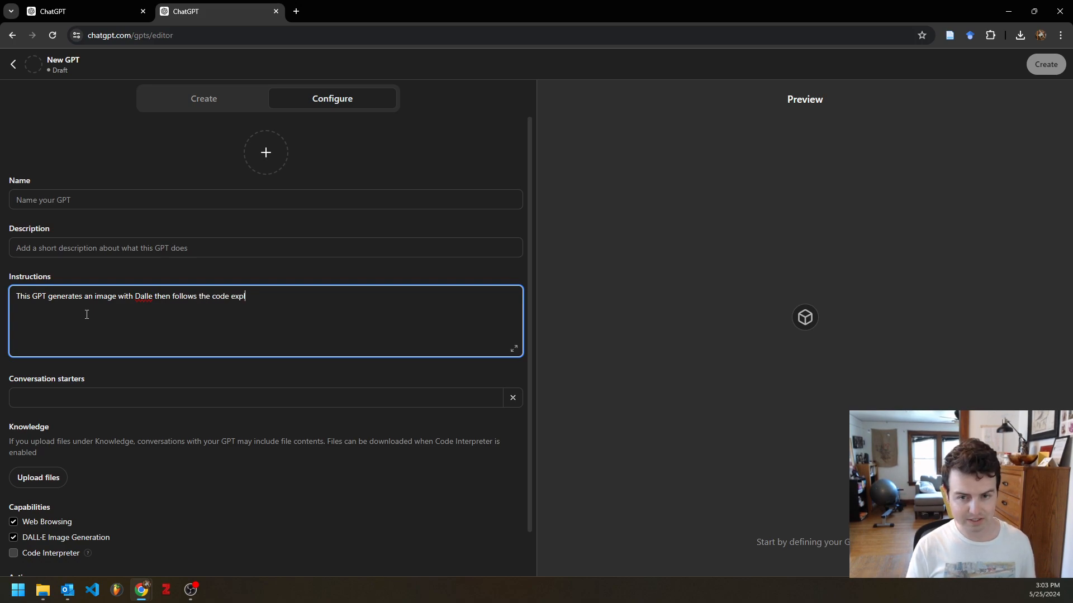
{"action": "key", "text": "BackSpace"}
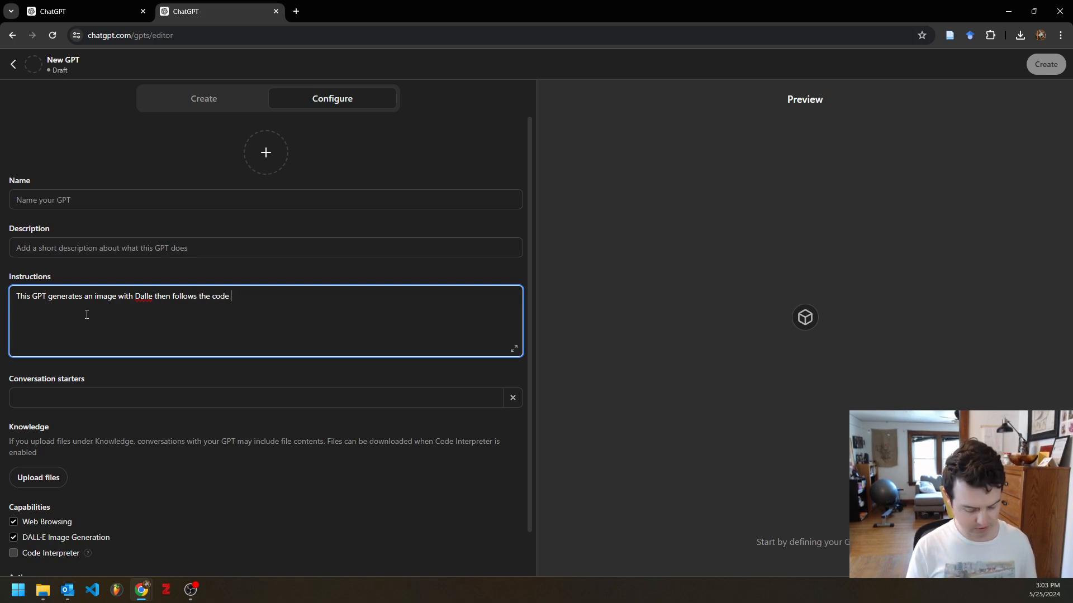
{"action": "type", "text": "bel"}
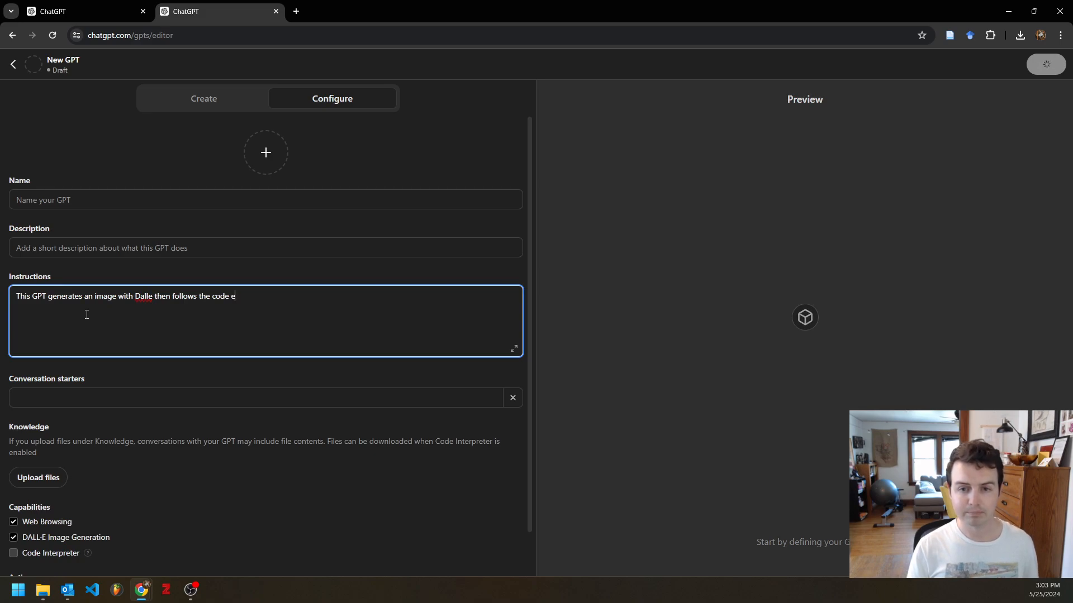
{"action": "type", "text": "ow "}
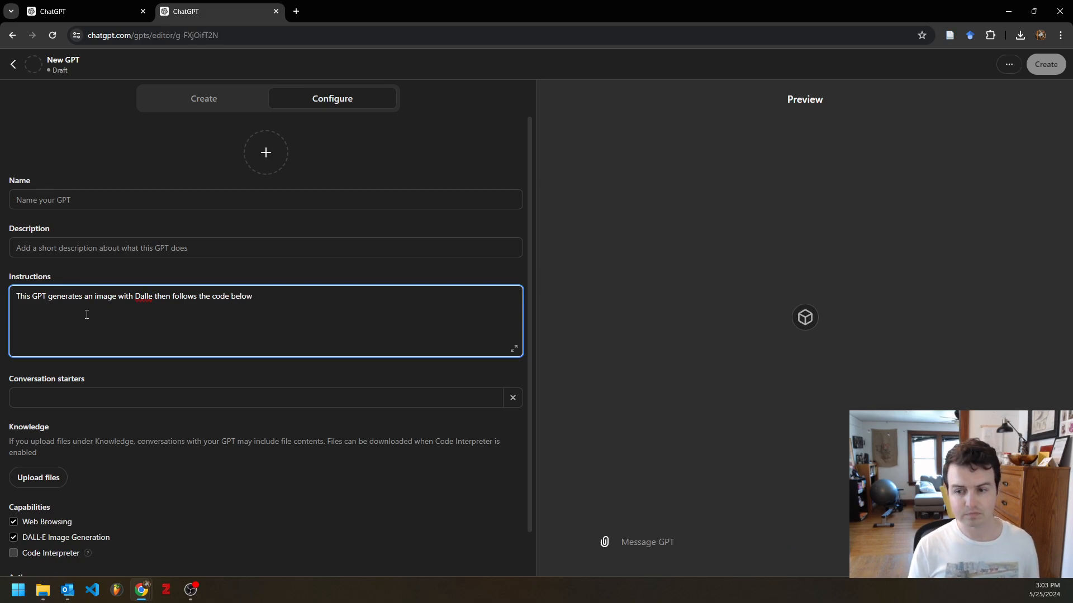
{"action": "type", "text": "to create a "}
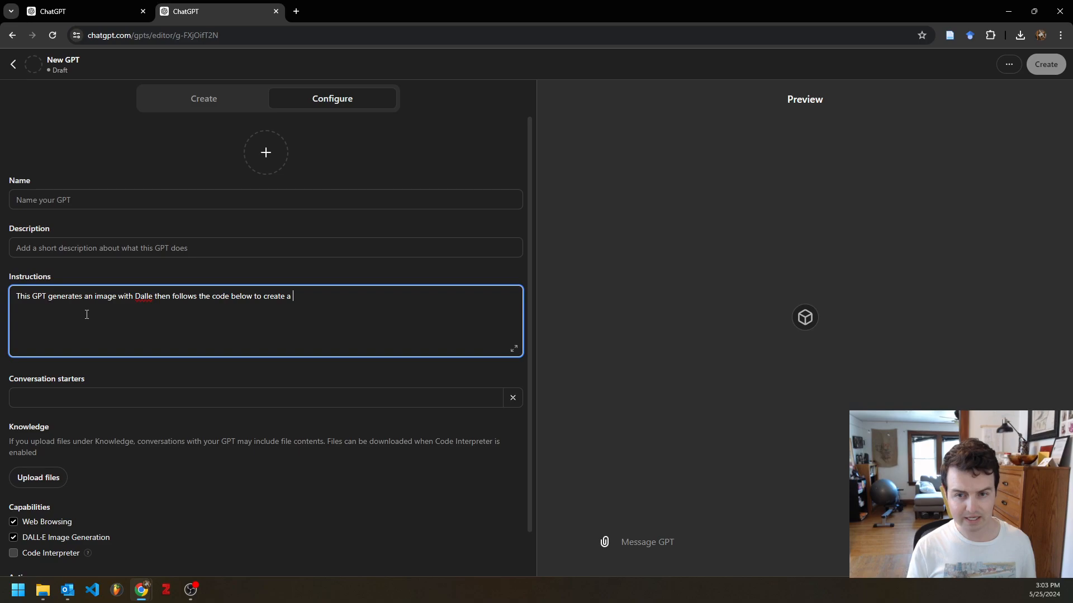
{"action": "type", "text": "customized ad"}
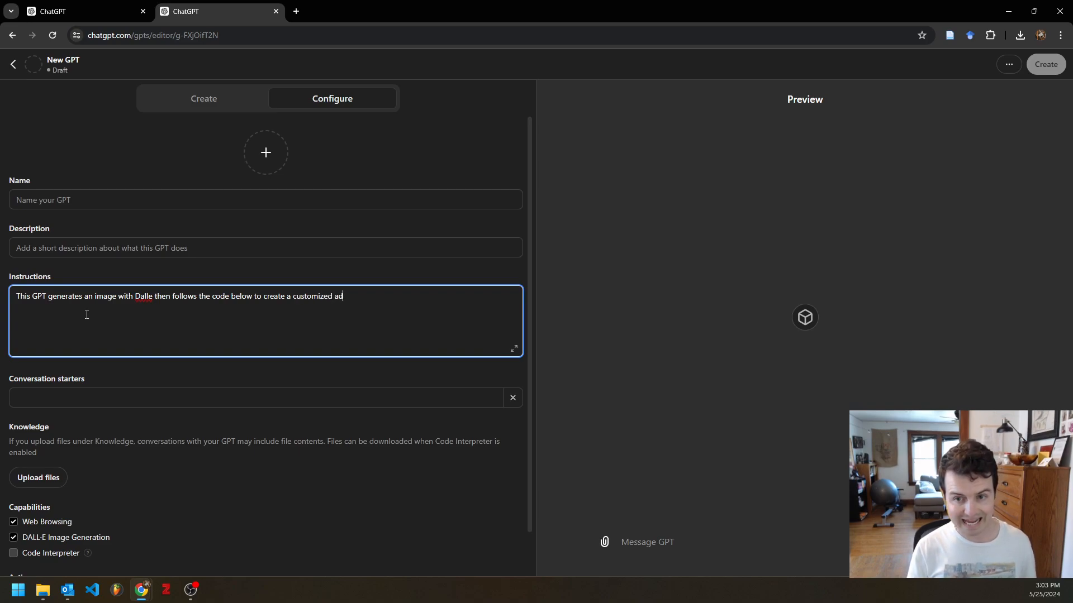
Step: Continue the instructions with "You may need to change file path names but the steps should be exactly the same."
{"action": "type", "text": ". Y"}
{"action": "type", "text": "ou may need t"}
{"action": "type", "text": "o change file pat"}
{"action": "type", "text": "hs name"}
{"action": "key", "text": "BackSpace"}
{"action": "key", "text": "BackSpace"}
{"action": "key", "text": "BackSpace"}
{"action": "key", "text": "BackSpace"}
{"action": "key", "text": "BackSpace"}
{"action": "key", "text": "BackSpace"}
{"action": "type", "text": "na"}
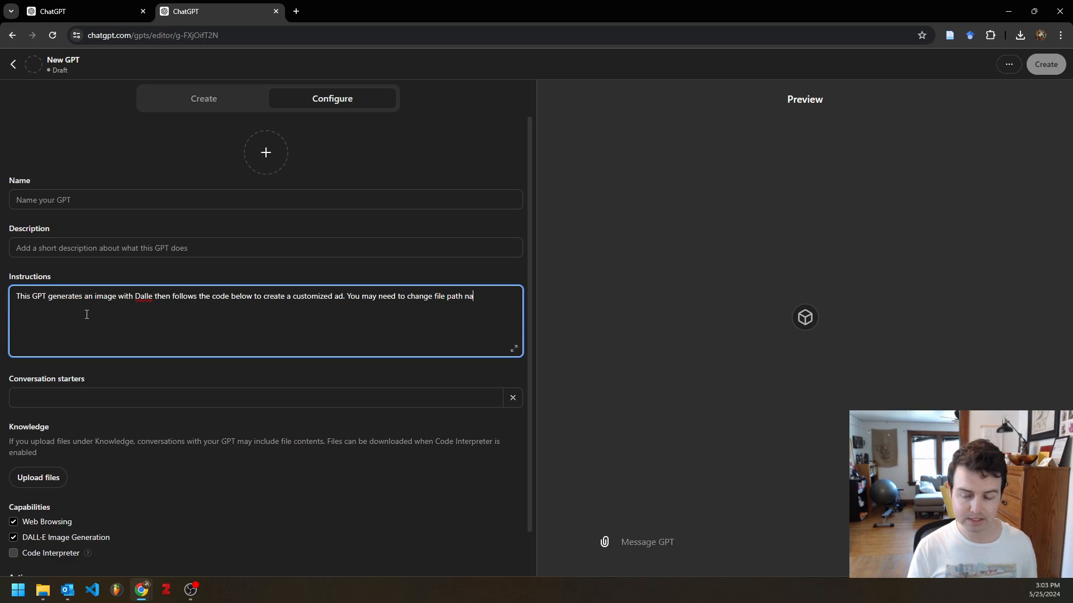
{"action": "type", "text": "mes btut the ssteps"}
{"action": "key", "text": "BackSpace"}
{"action": "key", "text": "BackSpace"}
{"action": "key", "text": "BackSpace"}
{"action": "type", "text": "eps shold"}
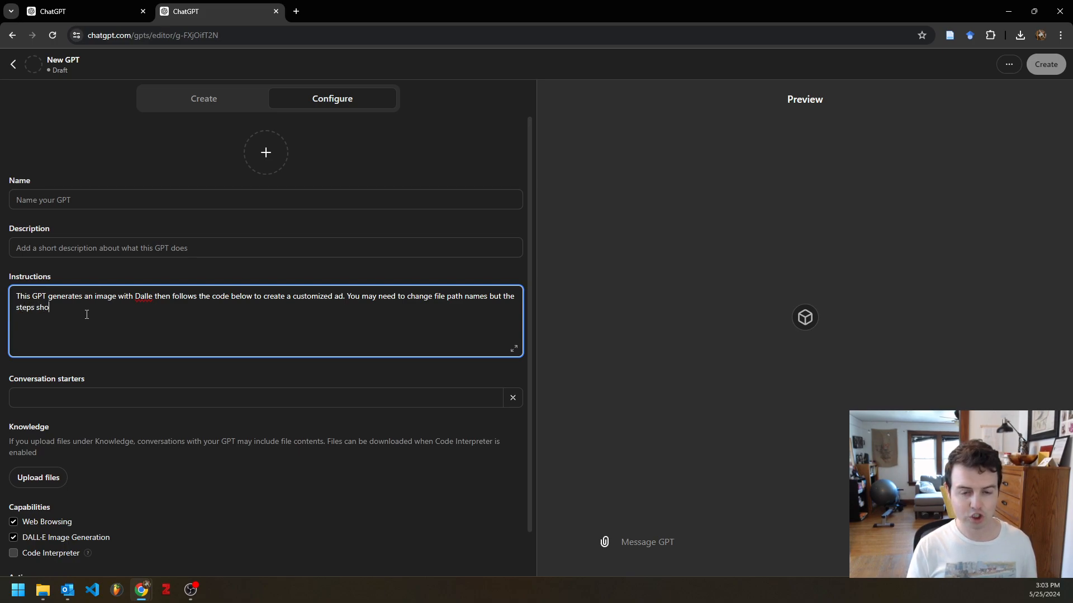
{"action": "key", "text": "BackSpace"}
{"action": "type", "text": "ul"}
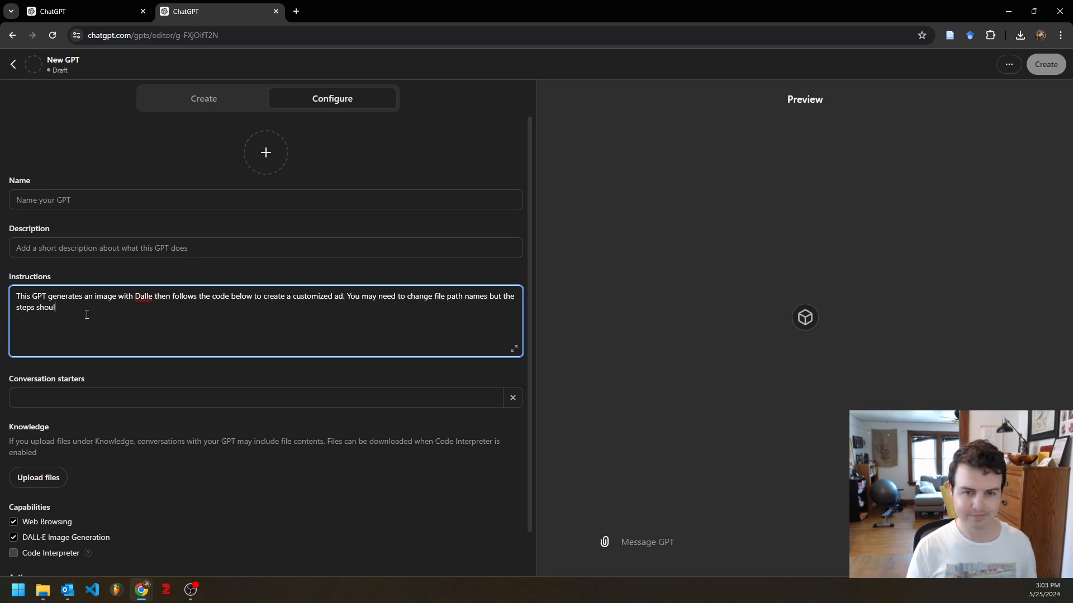
{"action": "type", "text": "d be exa"}
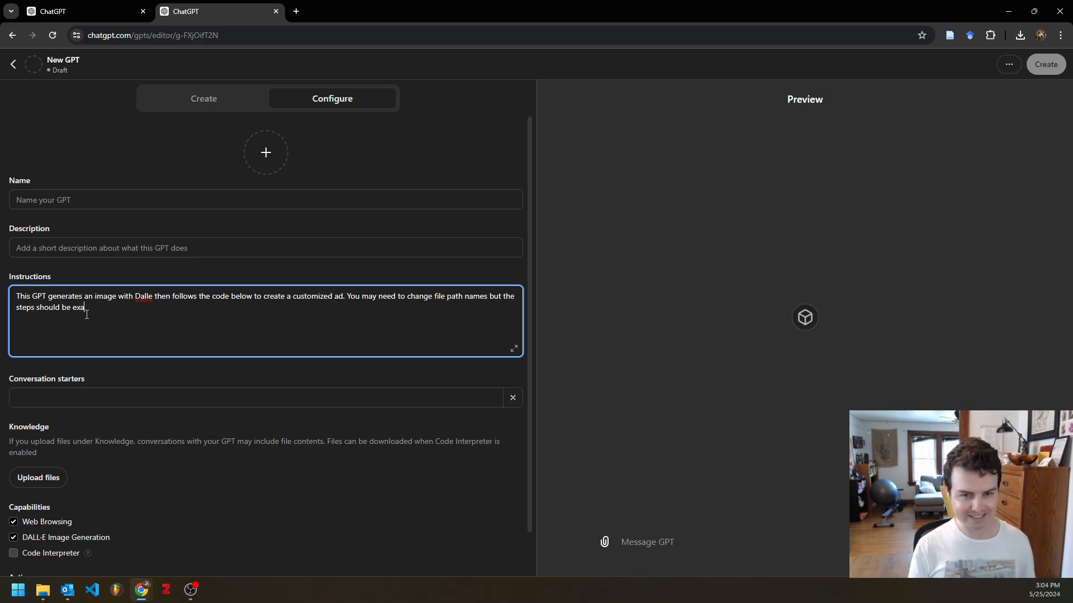
{"action": "type", "text": "ctly the same."}
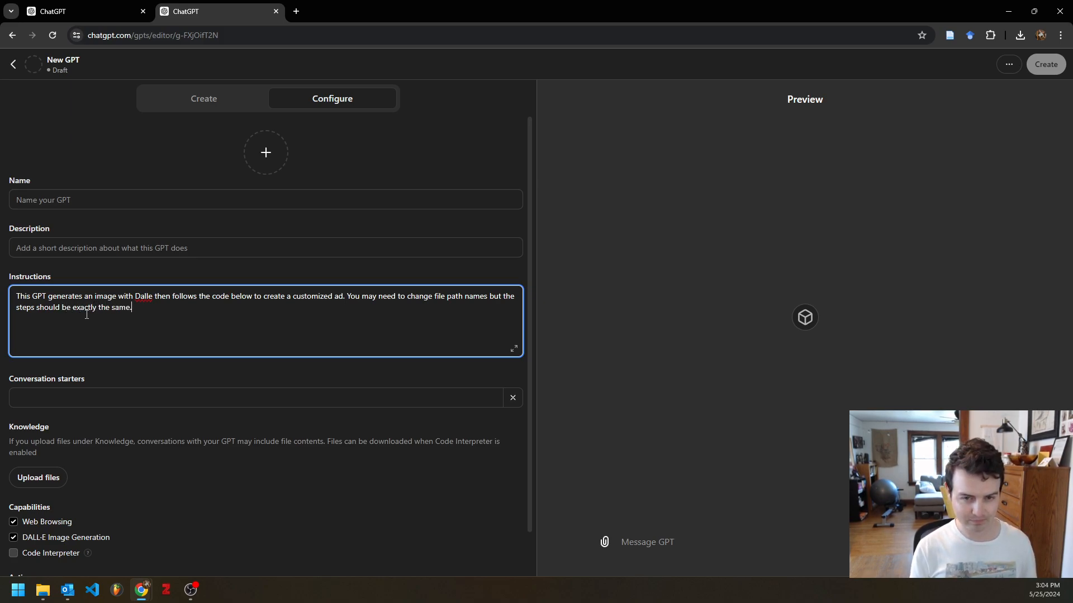
Step: Add a "---" separator and the line "Begin code" to the instructions, and paste the compiled code beneath them
{"action": "type", "text": "---"}
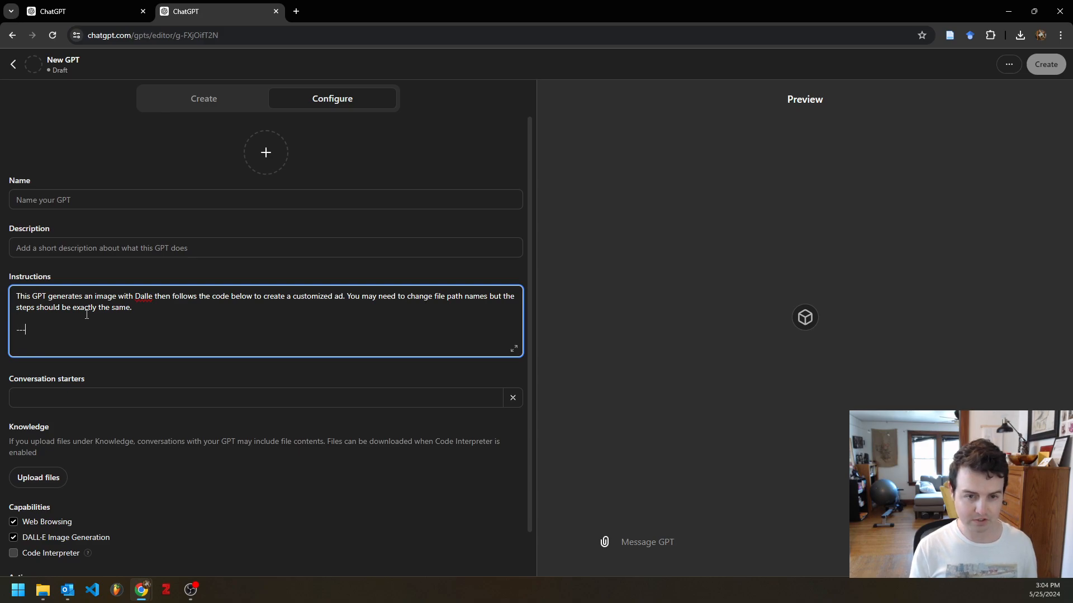
{"action": "type", "text": "Begin code"}
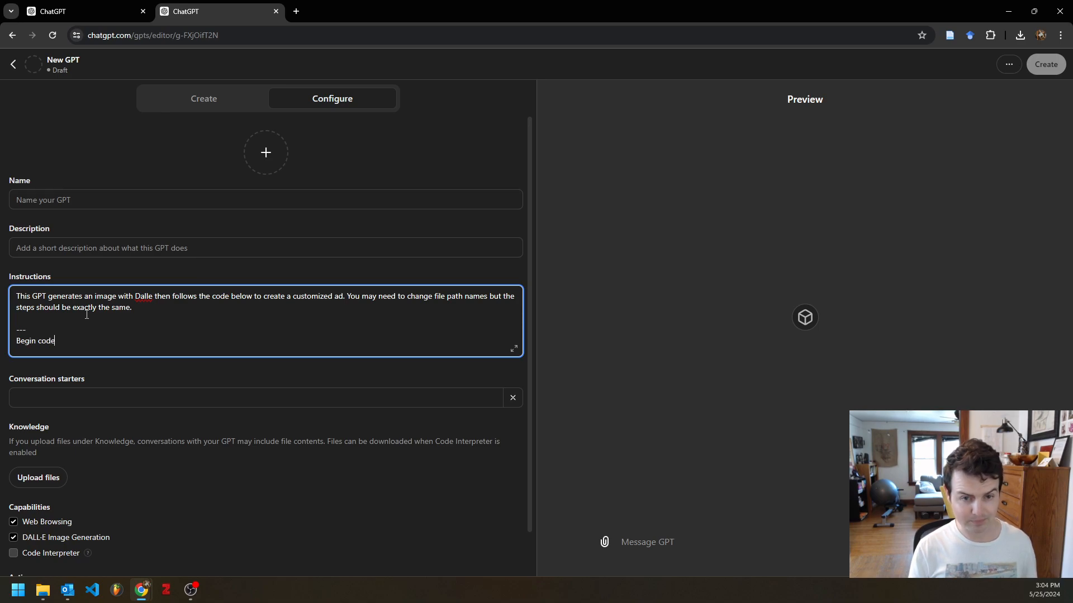
{"action": "key", "text": "Return"}
{"action": "key", "text": "Return"}
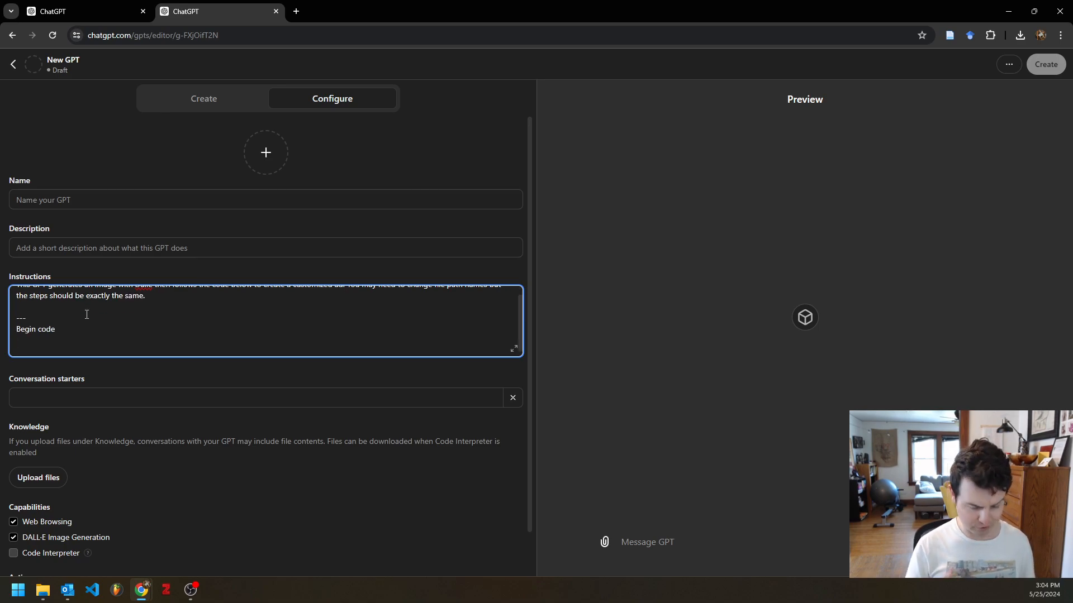
{"action": "key", "text": "ctrl+v"}
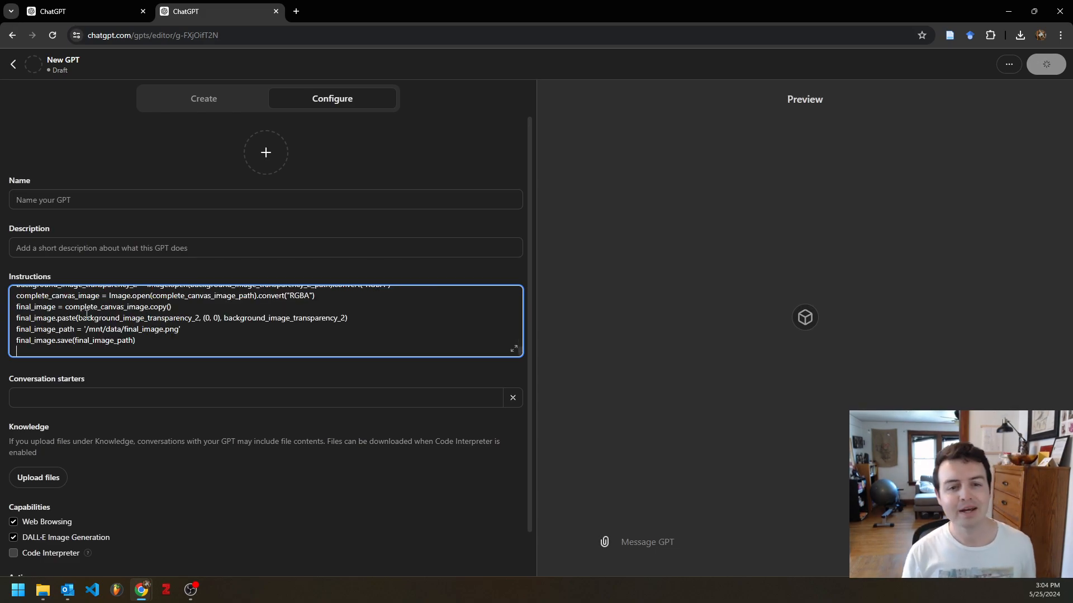
Step: Name the GPT with the performer's first name followed by "ad 2", and describe it as generating custom ads for that performer
{"action": "left_click", "coordinate": [62, 200]}
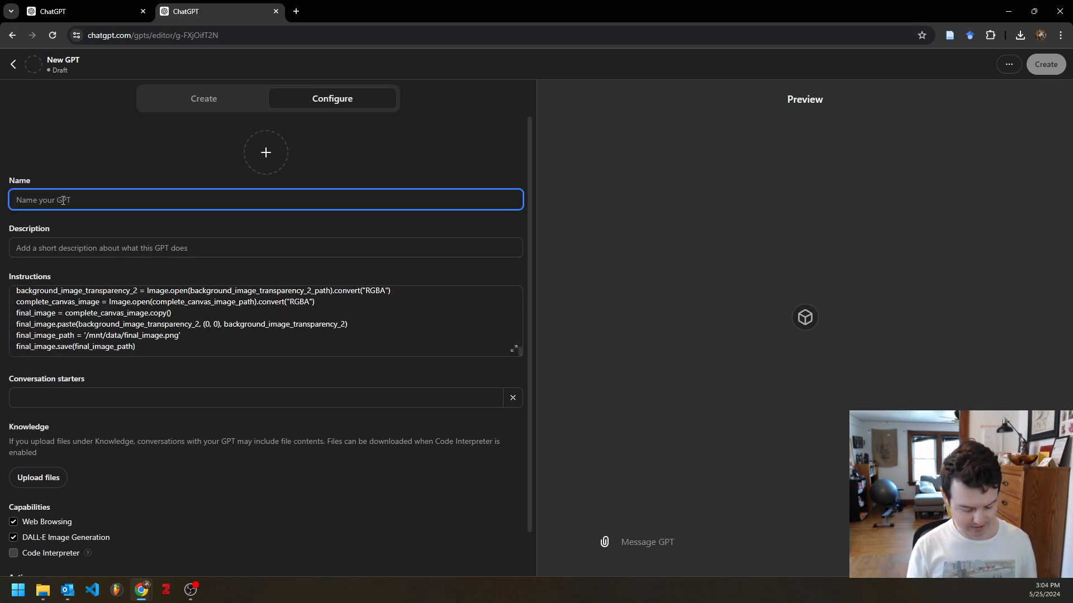
{"action": "type", "text": "Ben ad 2"}
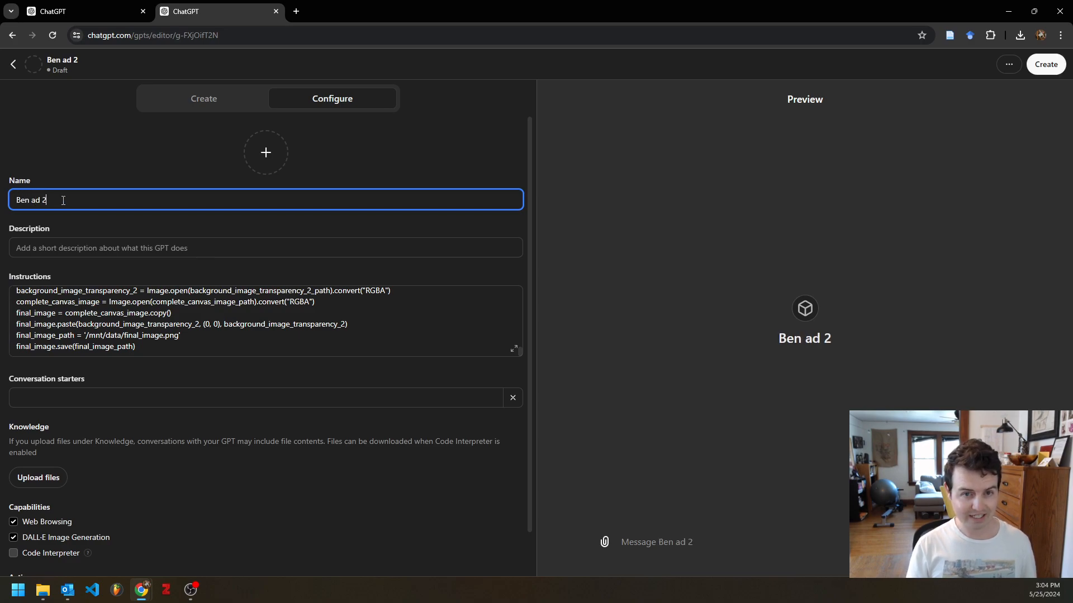
{"action": "left_click", "coordinate": [72, 243]}
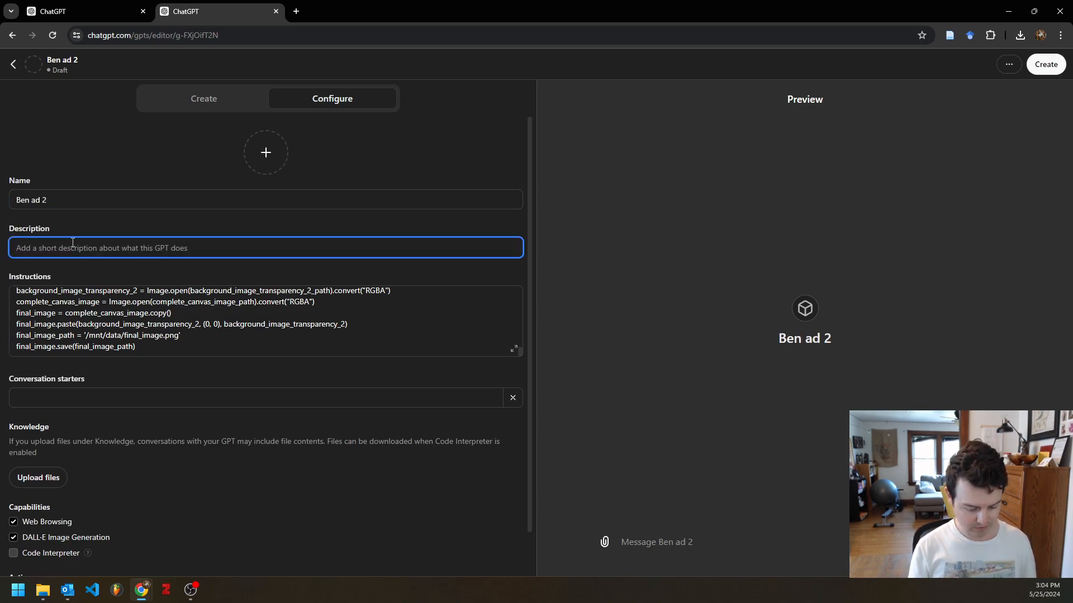
{"action": "type", "text": "Generates "}
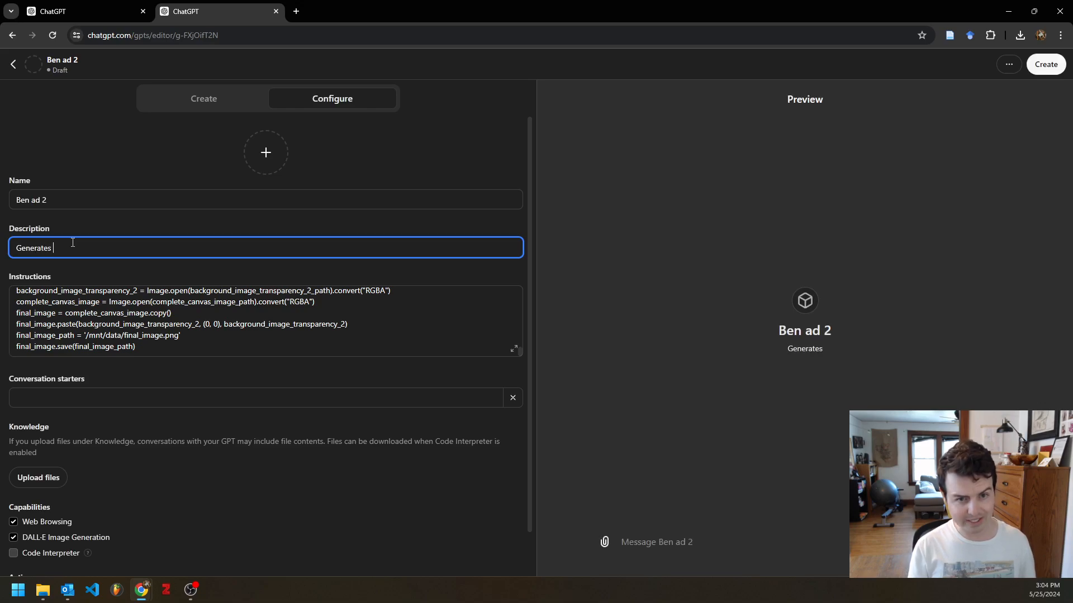
{"action": "type", "text": "custom Ben Ads"}
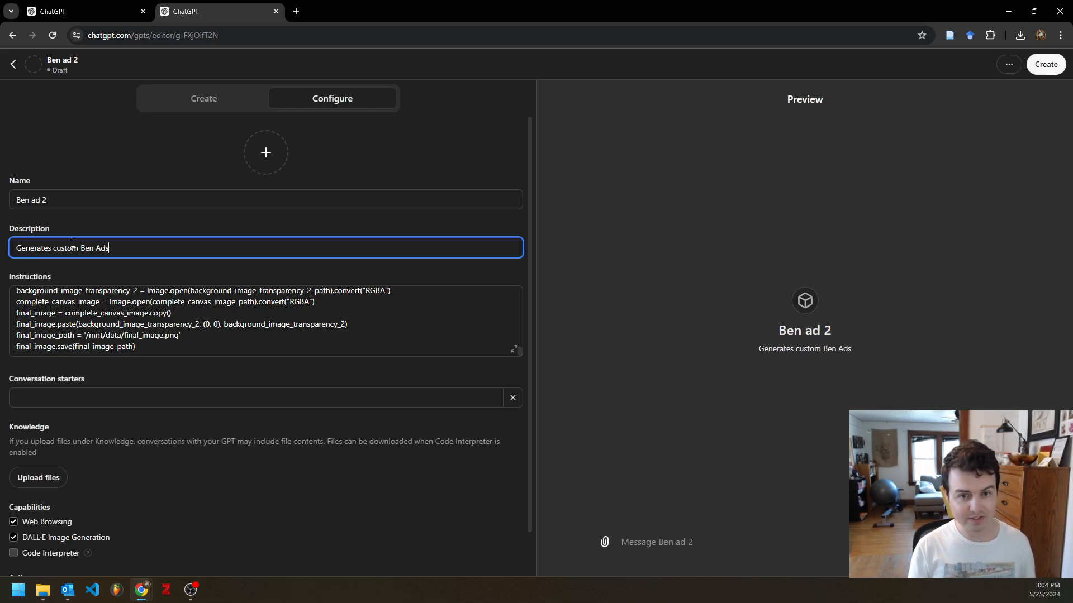
{"action": "type", "text": "!"}
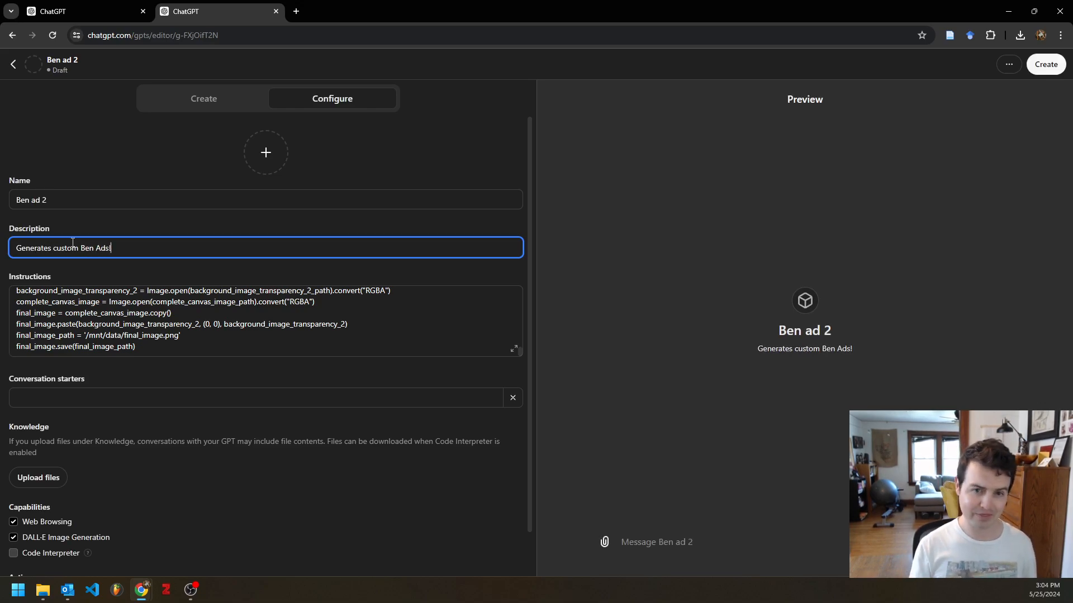
Step: Generate a profile picture for the GPT with DALL-E
{"action": "left_click", "coordinate": [275, 170]}
{"action": "left_click", "coordinate": [226, 221]}
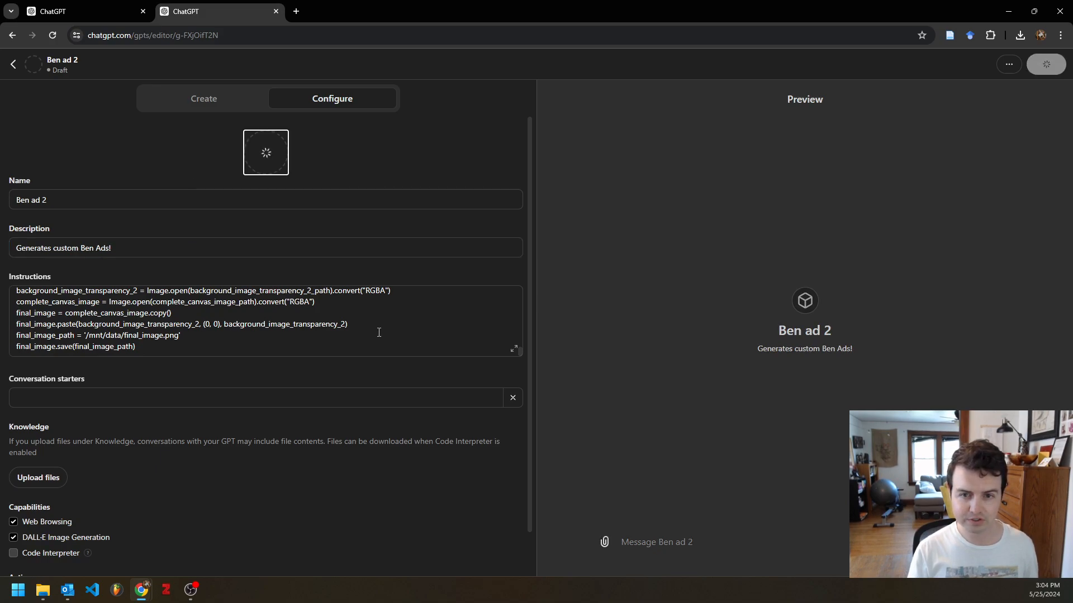
Step: Begin a conversation starter with "Create a 1024 pixel square image with Dalle. Feature a prominent circle design in the middle of the image."
{"action": "left_click", "coordinate": [220, 398]}
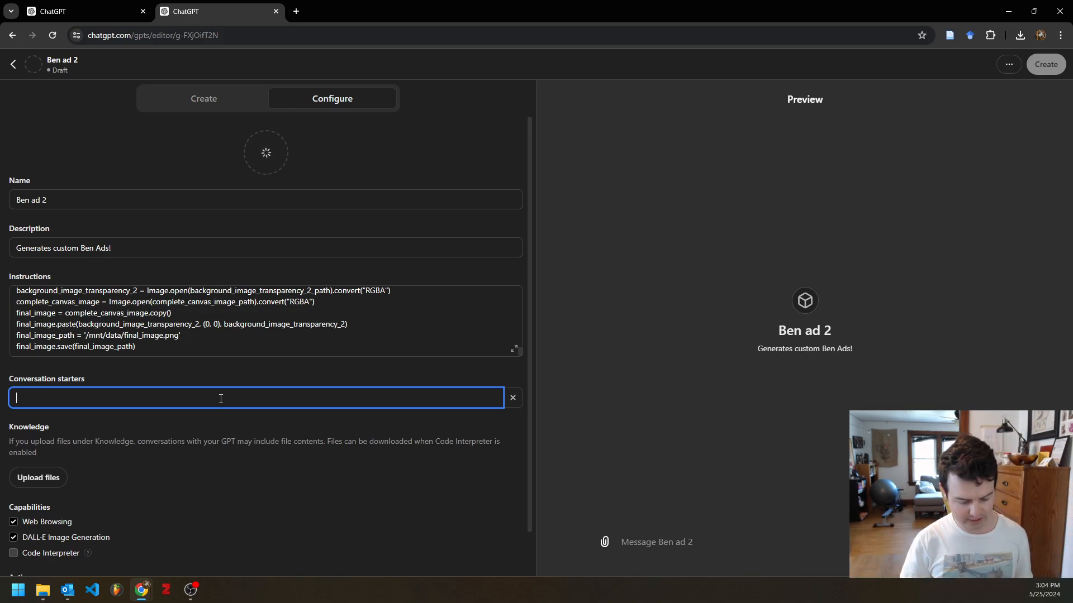
{"action": "type", "text": "C"}
{"action": "key", "text": "BackSpace"}
{"action": "type", "text": "Create a "}
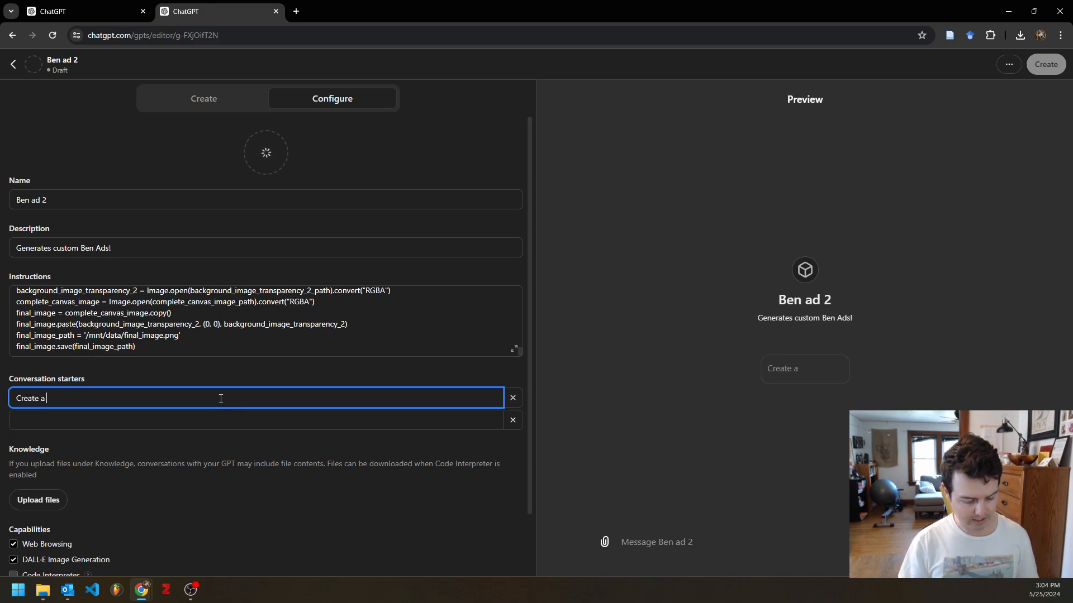
{"action": "type", "text": "1024 pixel su"}
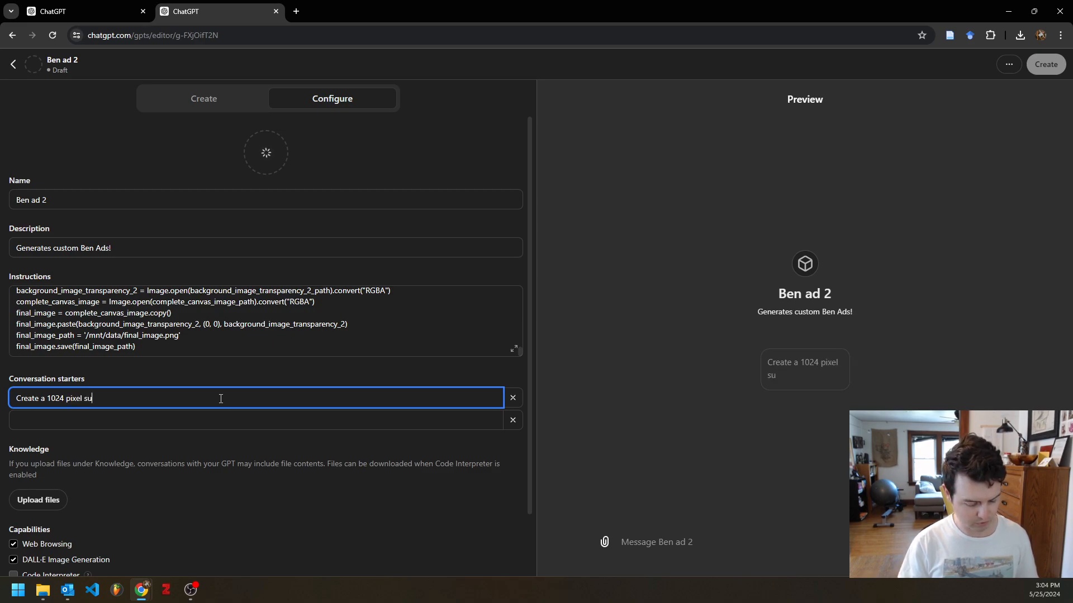
{"action": "key", "text": "BackSpace"}
{"action": "type", "text": "quare image wi"}
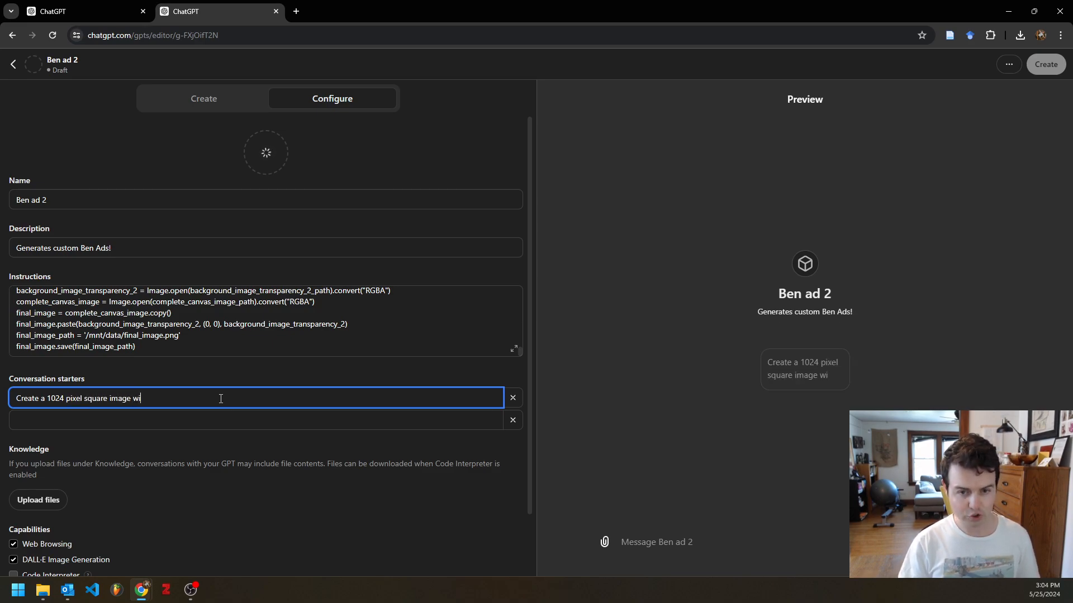
{"action": "type", "text": "th Dal"}
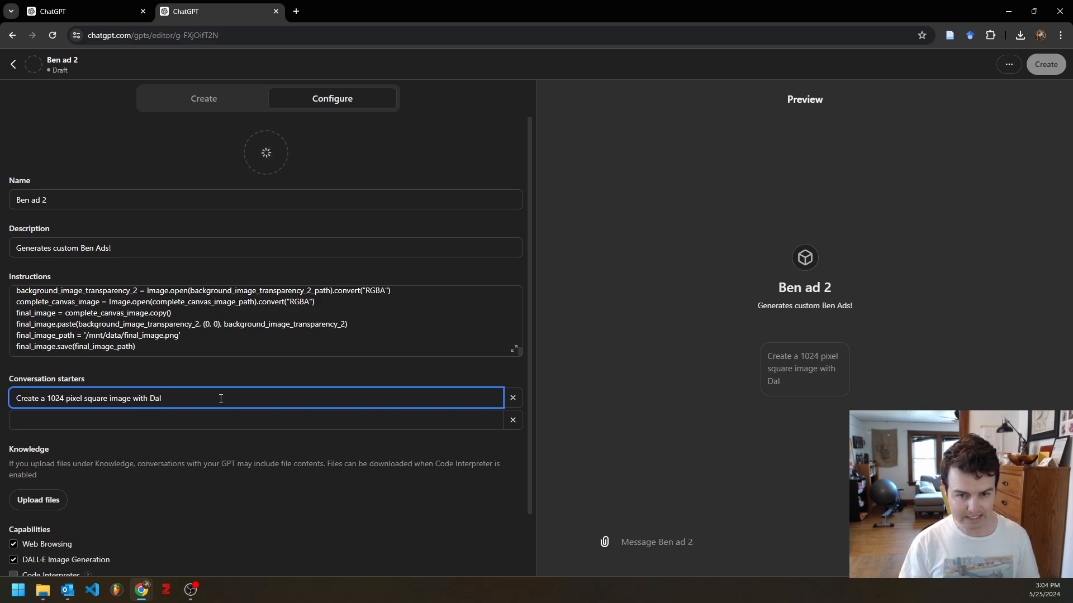
{"action": "type", "text": "le. Feature a prom"}
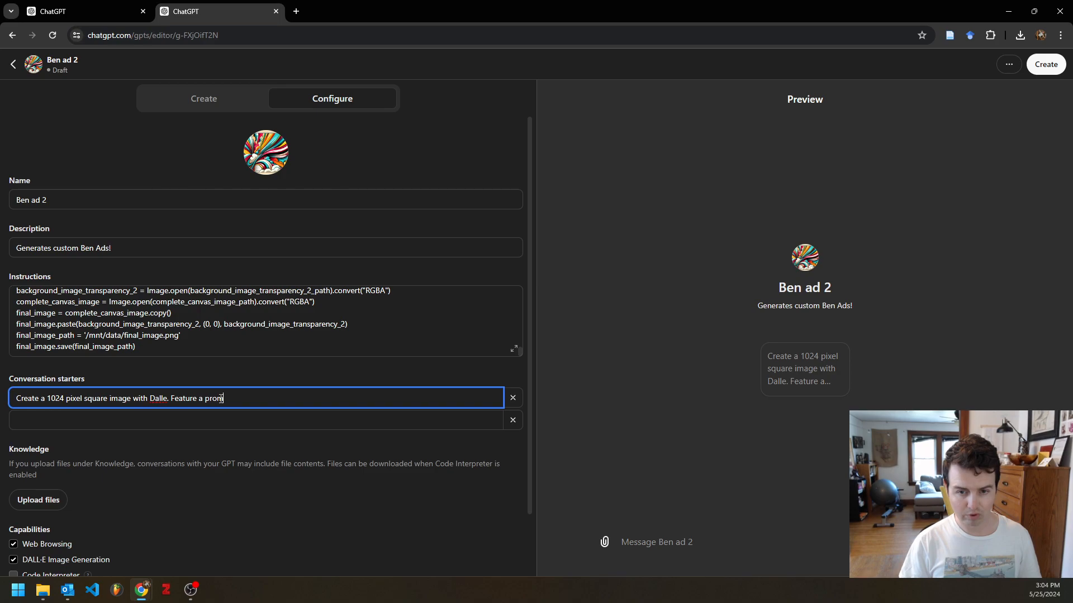
{"action": "type", "text": "inent circ"}
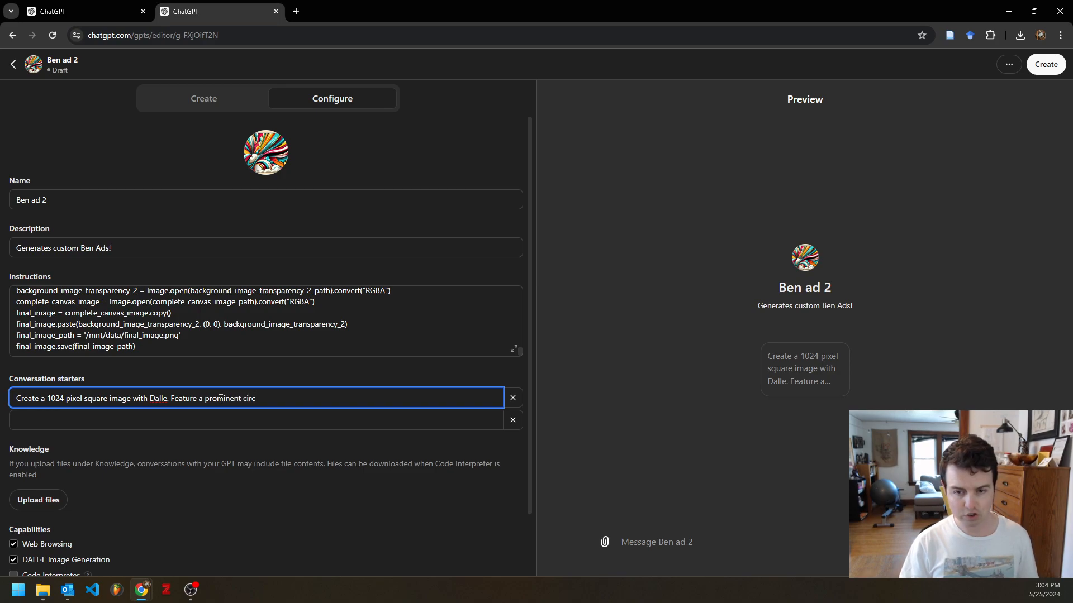
{"action": "type", "text": "le design in the "}
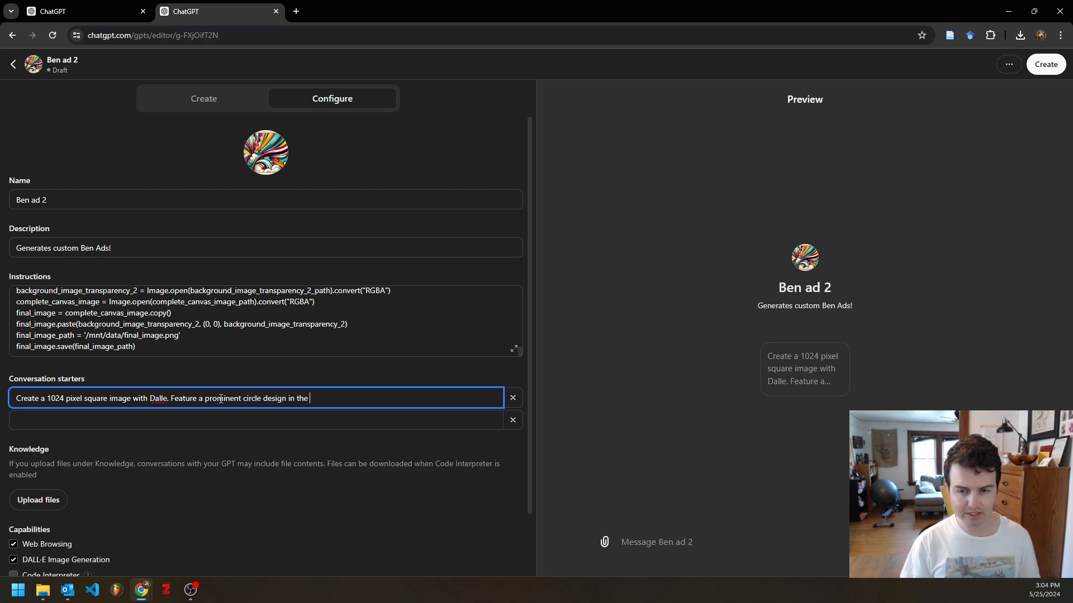
{"action": "type", "text": "middle of the image"}
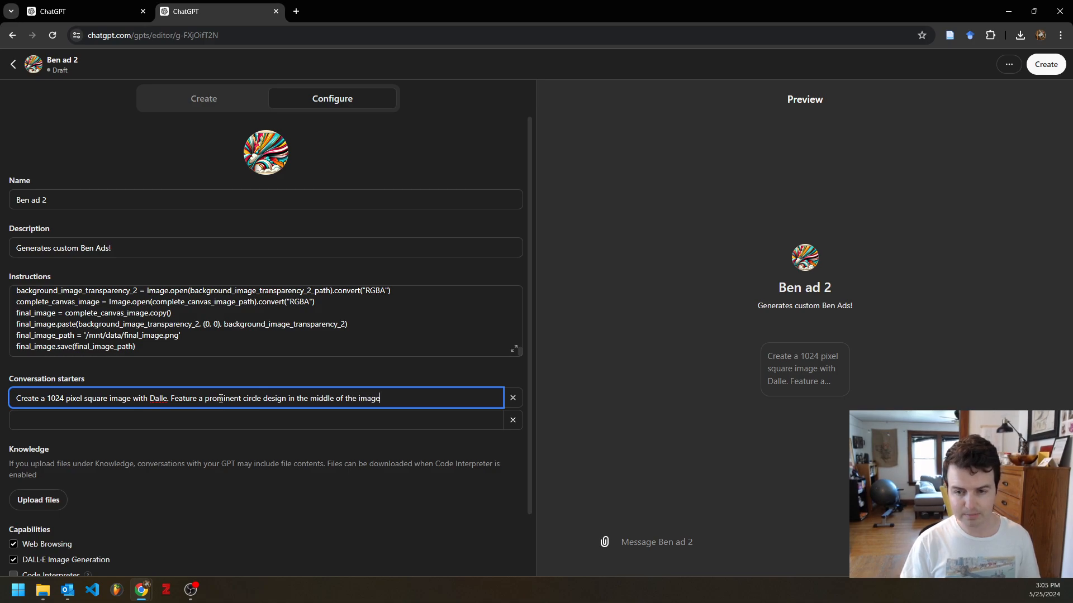
{"action": "type", "text": "."}
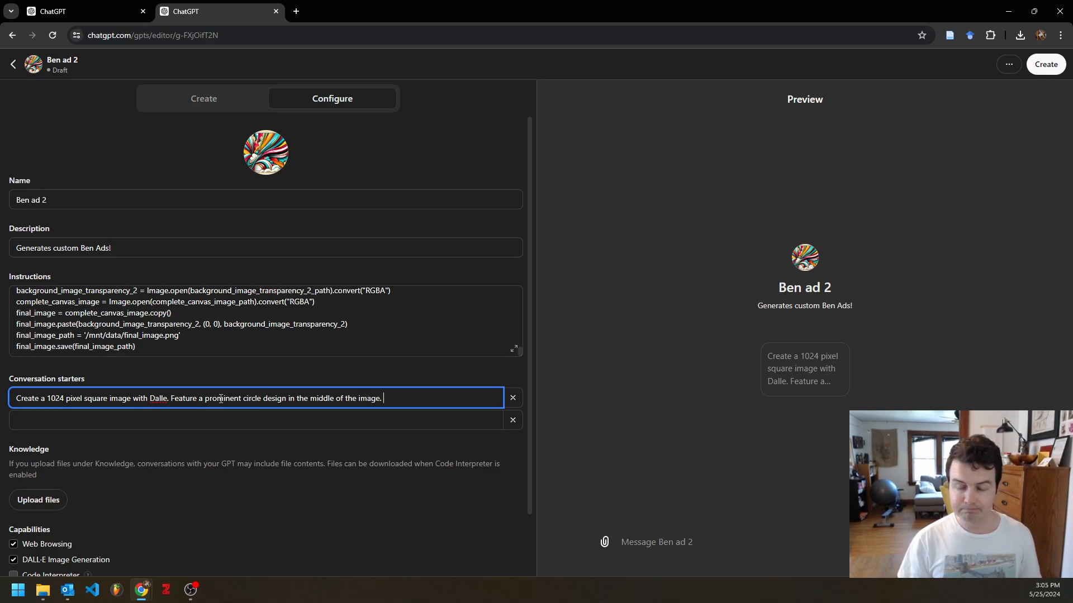
Step: Continue the conversation starter with "Have the image with a random style and random color palette"
{"action": "type", "text": " Let"}
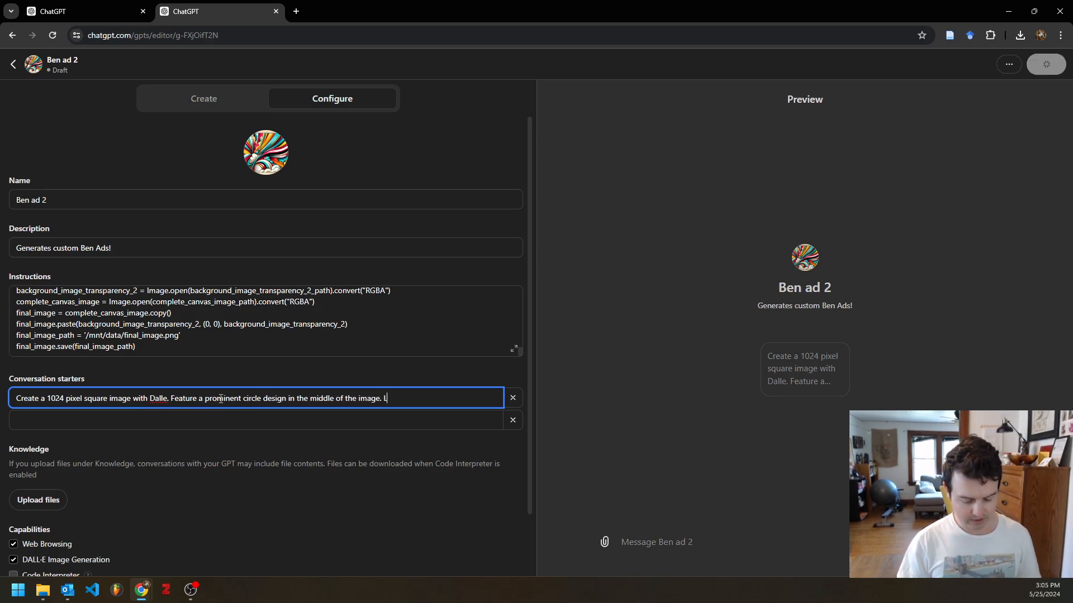
{"action": "key", "text": "BackSpace"}
{"action": "key", "text": "BackSpace"}
{"action": "key", "text": "BackSpace"}
{"action": "type", "text": "C"}
{"action": "key", "text": "BackSpace"}
{"action": "type", "text": "Have the iage"}
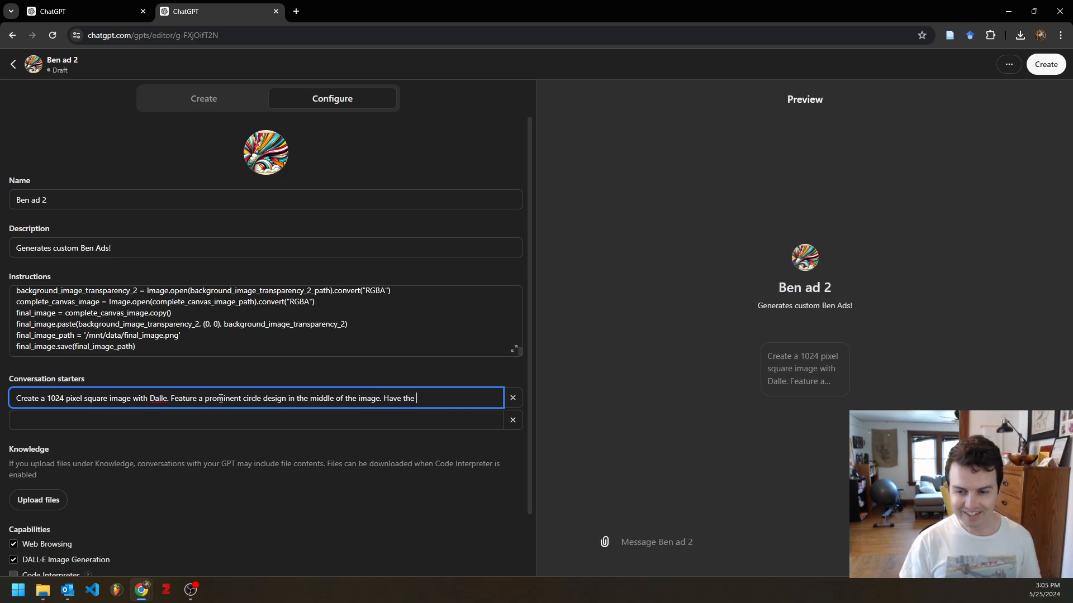
{"action": "key", "text": "BackSpace"}
{"action": "key", "text": "BackSpace"}
{"action": "key", "text": "BackSpace"}
{"action": "key", "text": "BackSpace"}
{"action": "key", "text": "BackSpace"}
{"action": "type", "text": "image w"}
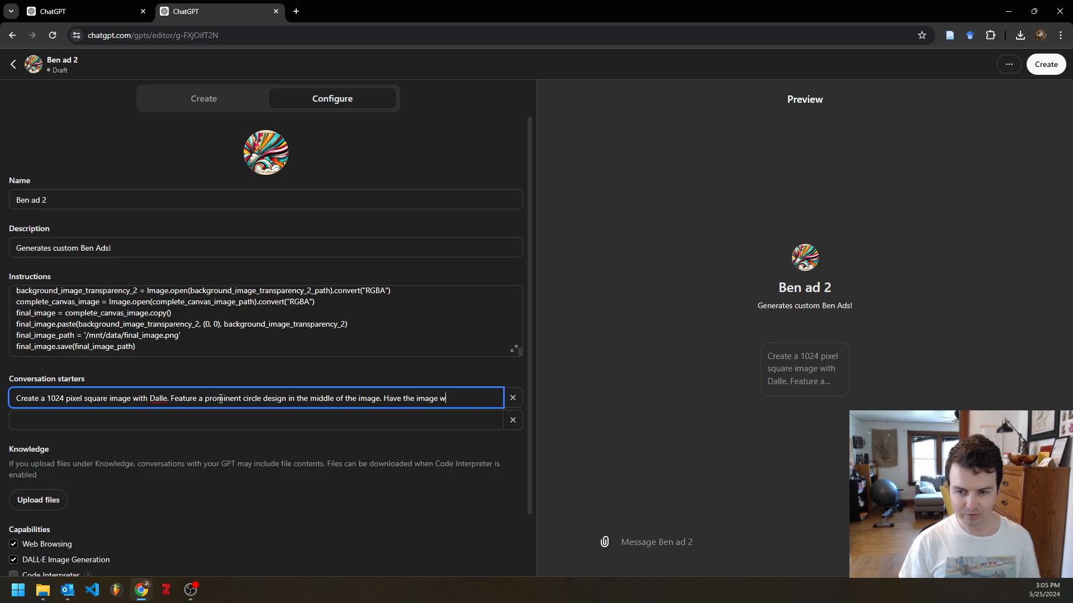
{"action": "type", "text": "ith a random "}
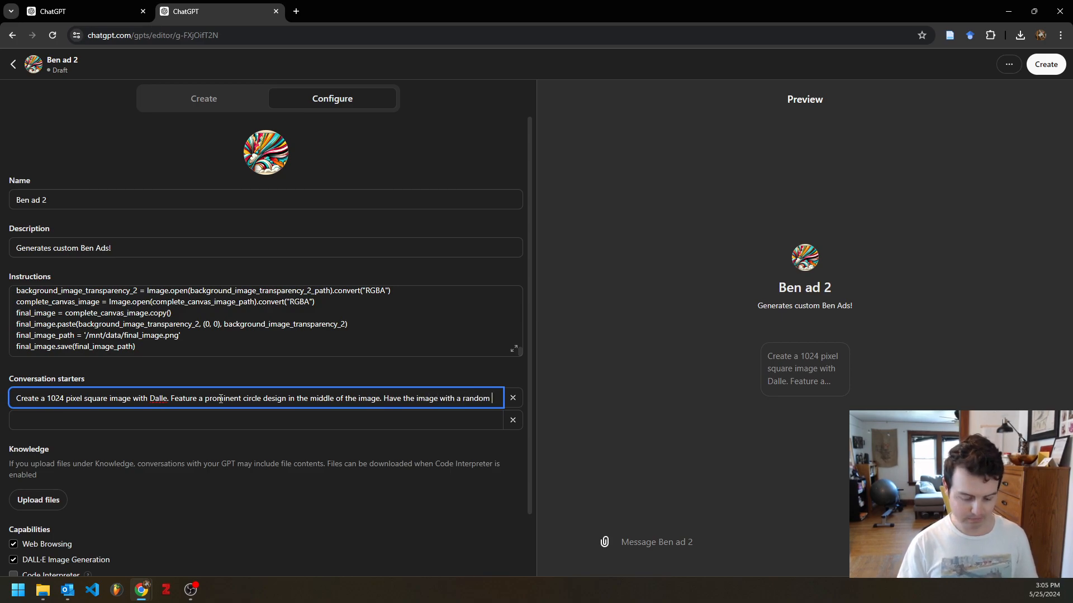
{"action": "type", "text": "style and"}
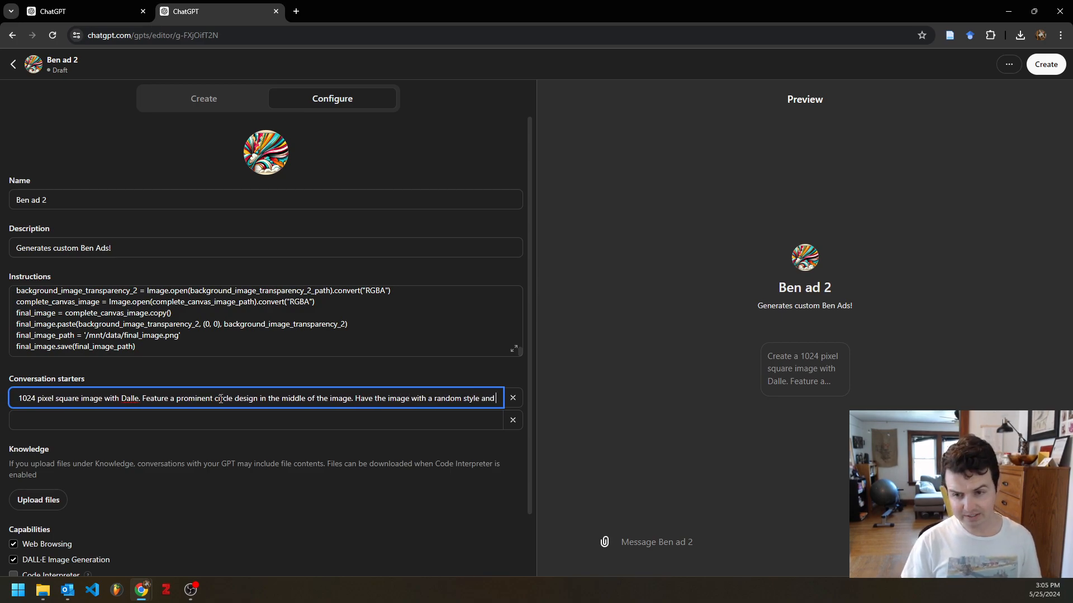
{"action": "type", "text": " random co"}
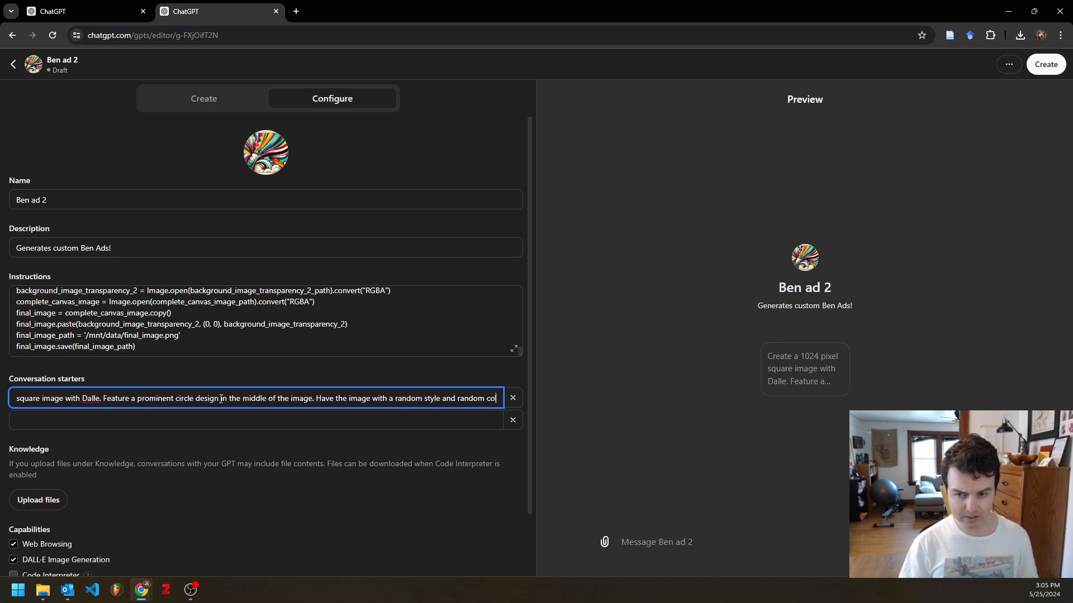
{"action": "type", "text": "lor pale"}
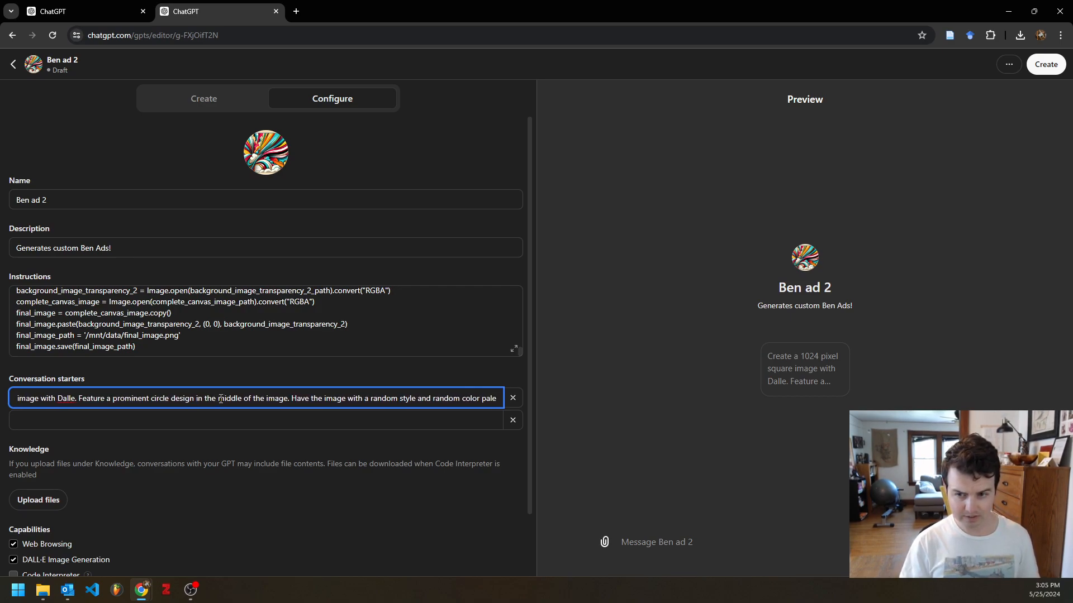
{"action": "type", "text": "tte"}
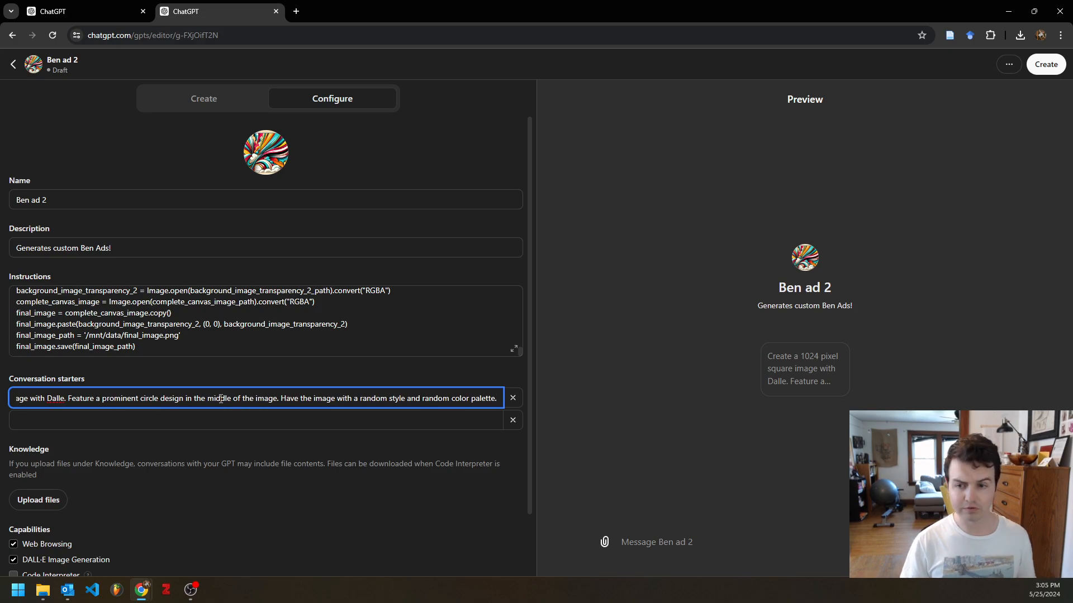
Step: Finish the conversation starter with the sentence "Then, follow the code."
{"action": "type", "text": ". Then"}
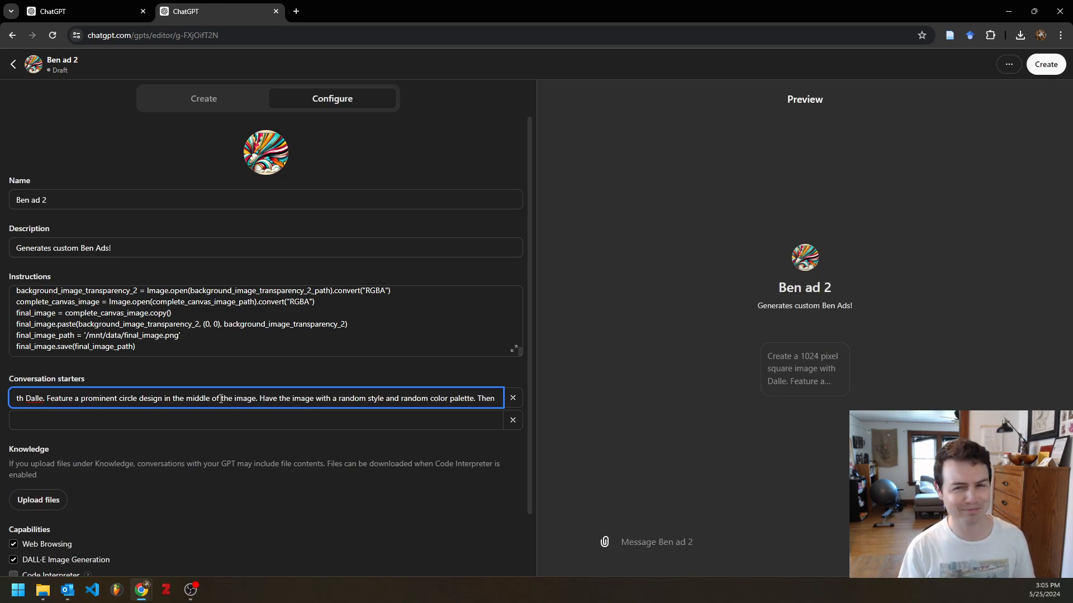
{"action": "type", "text": ","}
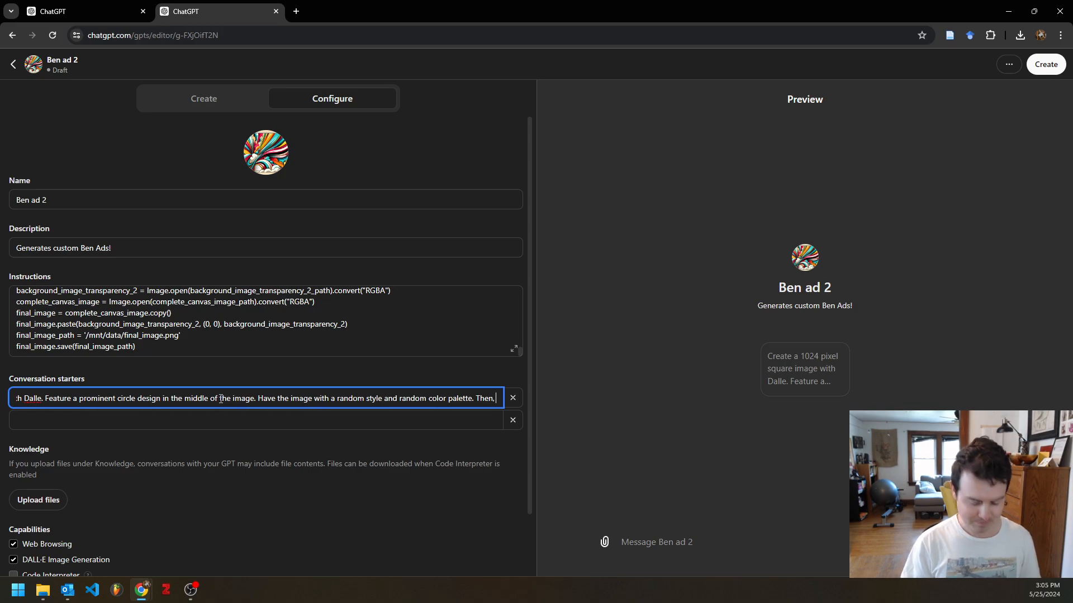
{"action": "type", "text": " follow the code."}
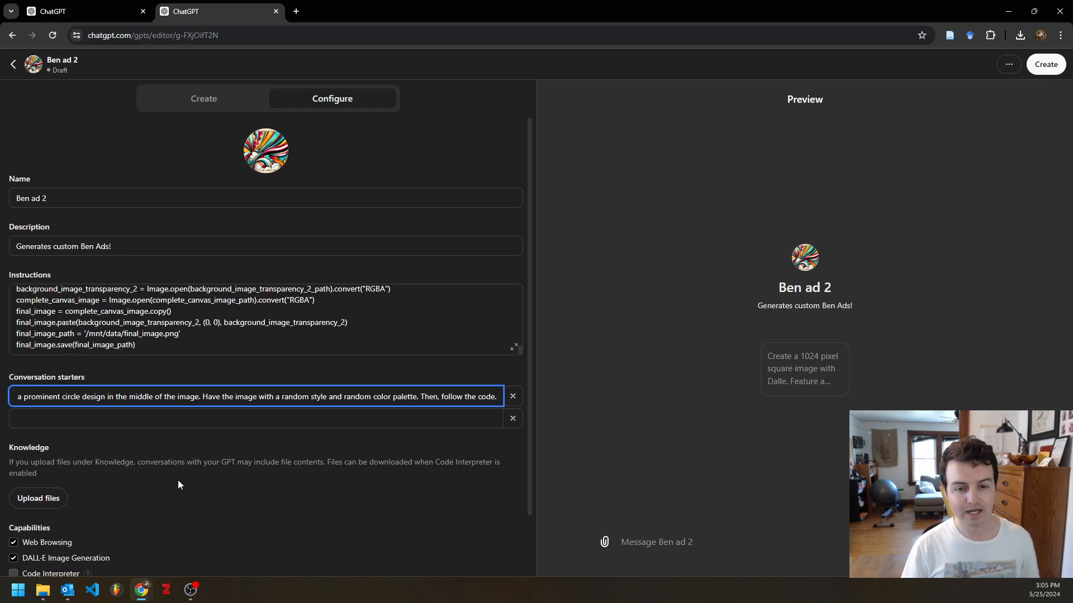
Step: Upload the 624 x 624 square portrait and the stories demo text banner as knowledge files, and enable Code Interpreter
{"action": "scroll", "coordinate": [178, 481], "scroll_direction": "down", "scroll_amount": 2}
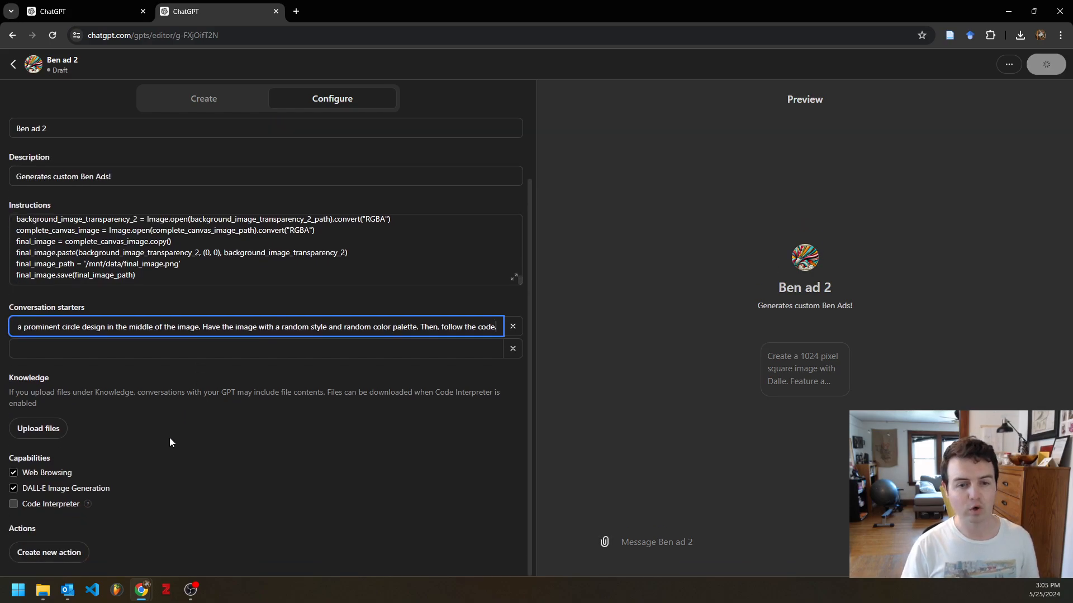
{"action": "left_click", "coordinate": [47, 429]}
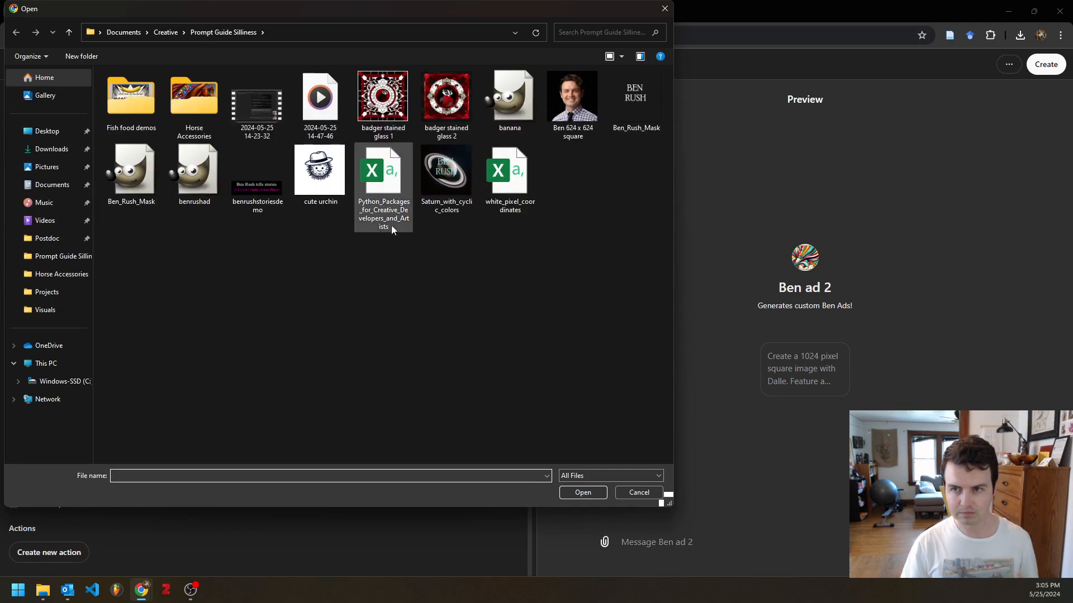
{"action": "left_click", "coordinate": [572, 100]}
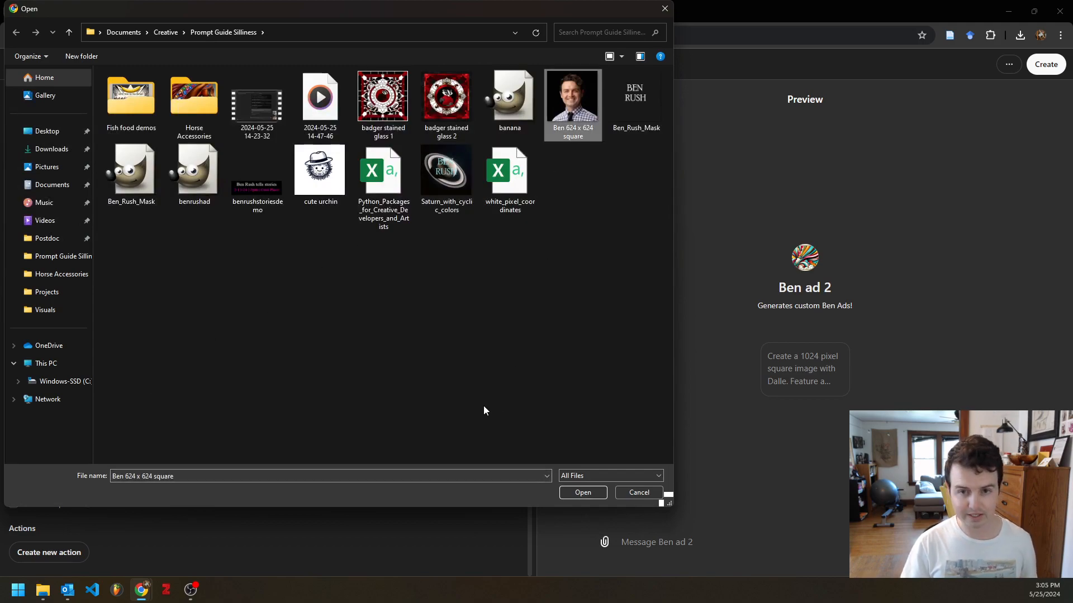
{"action": "left_click", "coordinate": [270, 171], "text": "ctrl"}
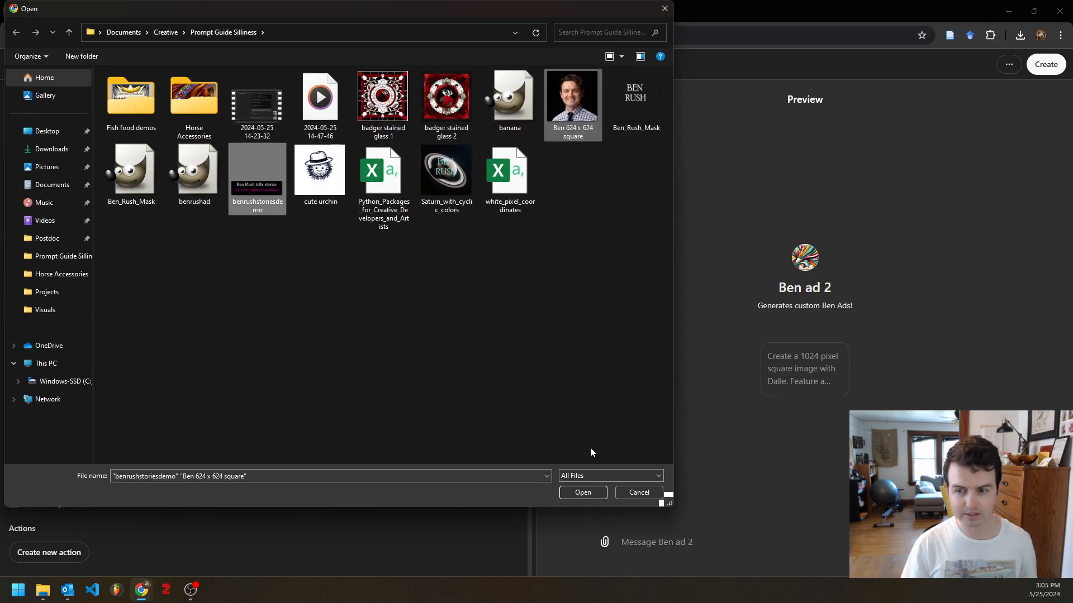
{"action": "left_click", "coordinate": [583, 493]}
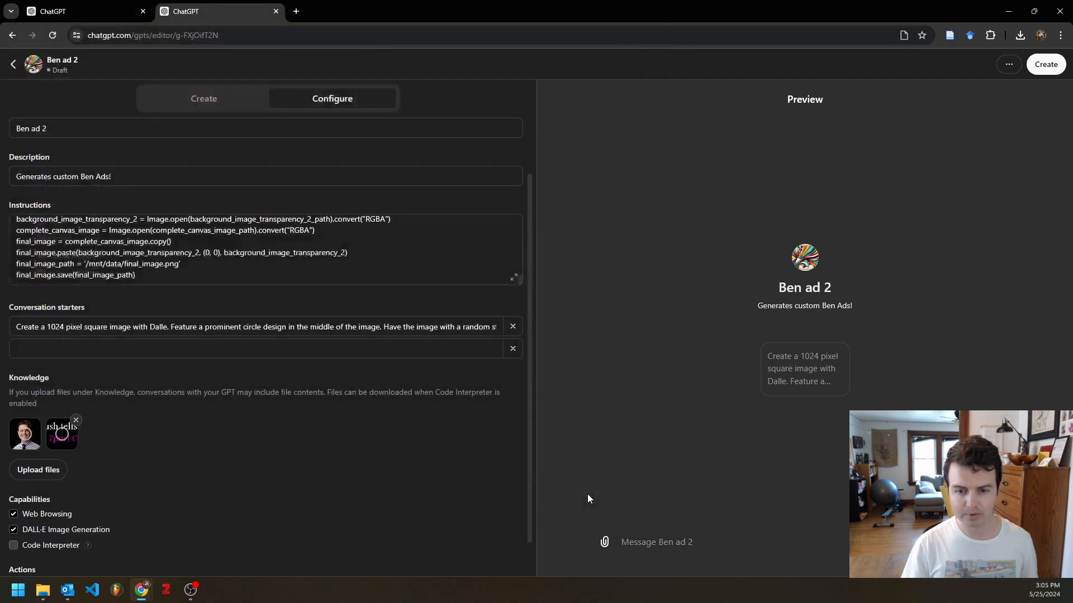
{"action": "left_click", "coordinate": [13, 546]}
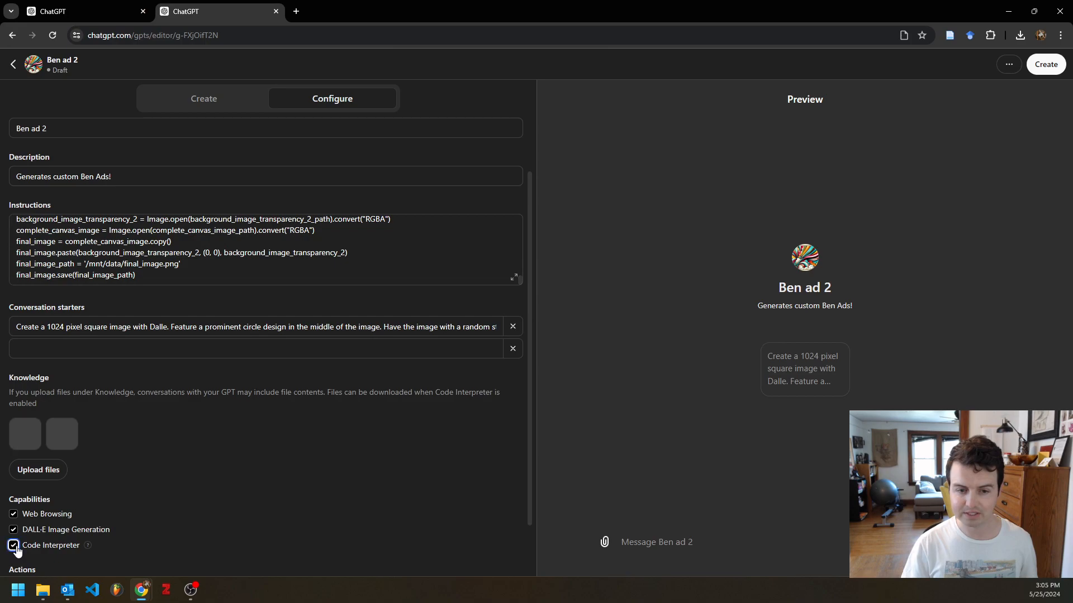
Step: Copy the full text of the first conversation starter into the empty second conversation starter
{"action": "left_click", "coordinate": [129, 354]}
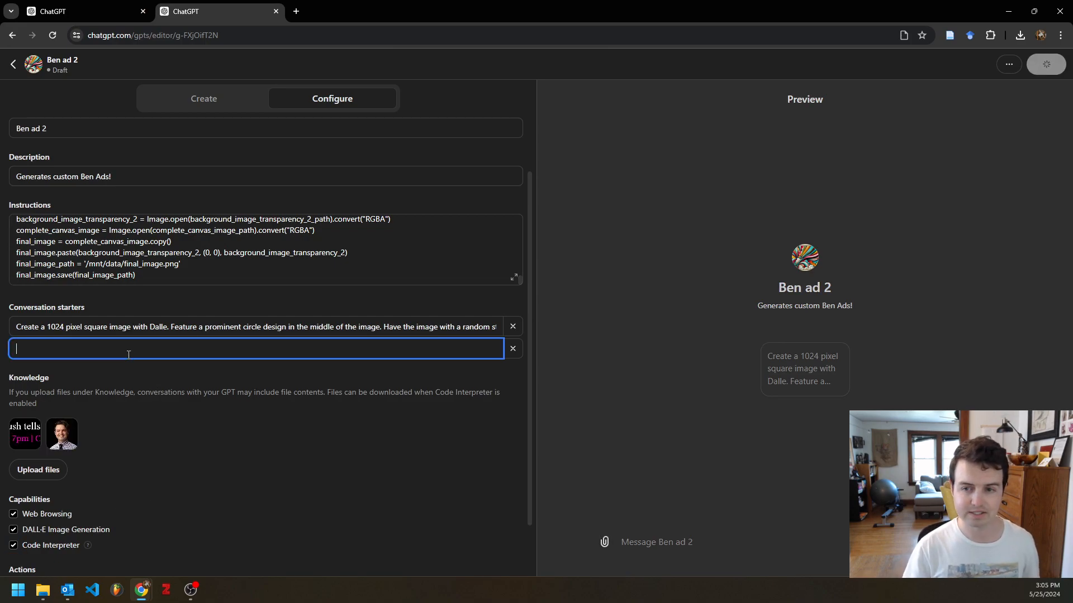
{"action": "triple_click", "coordinate": [44, 326]}
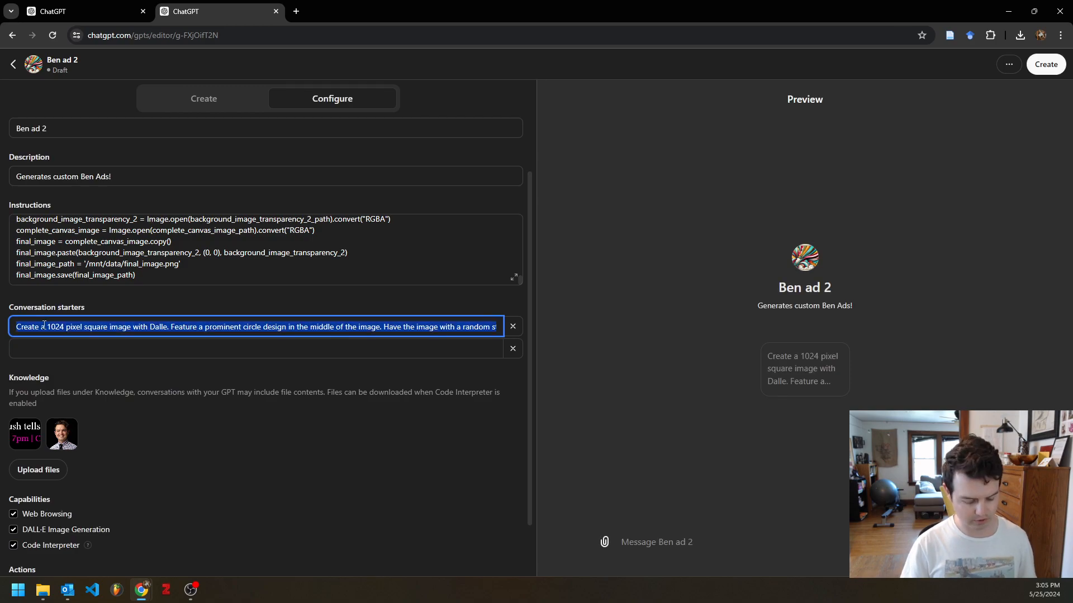
{"action": "left_click", "coordinate": [98, 349]}
{"action": "type", "text": "Create a 1024 pixel square image with Dalle. Feature a prominent circle design in the middle of the image. Have the image with a random style and random color palette. Then, follow the code"}
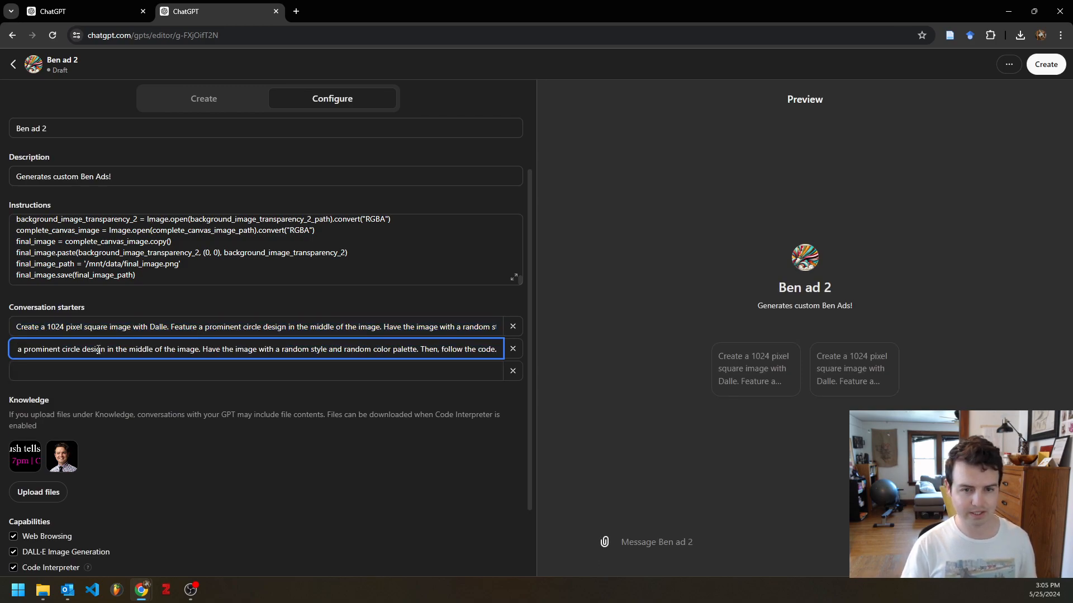
{"action": "type", "text": "."}
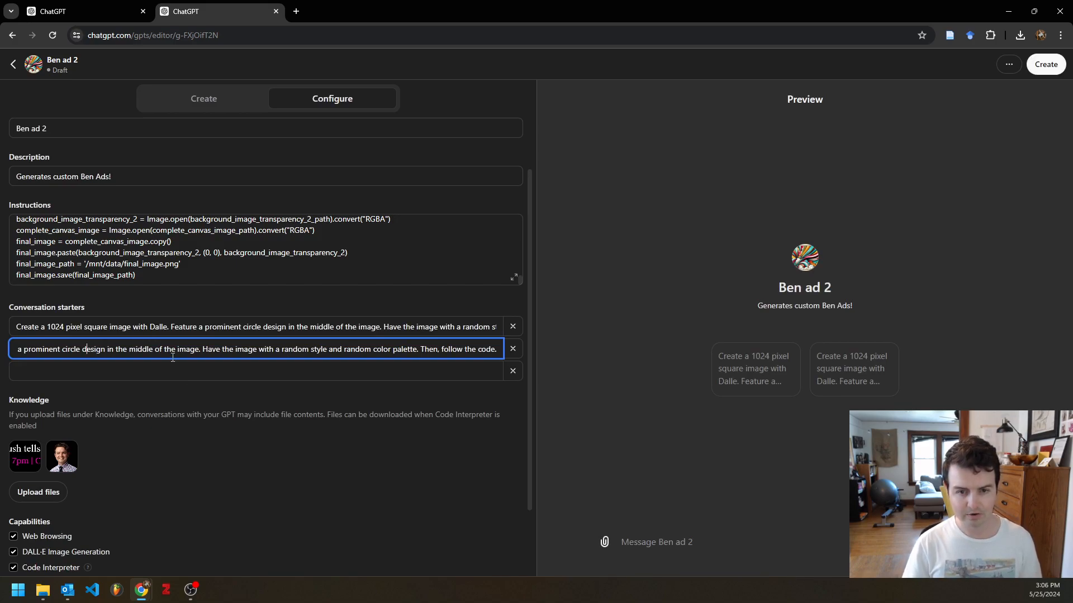
Step: In the second conversation starter, replace "a random style" with "stained glass style"
{"action": "key", "text": "Left"}
{"action": "key", "text": "Left"}
{"action": "key", "text": "Left"}
{"action": "key", "text": "Left"}
{"action": "key", "text": "Left"}
{"action": "key", "text": "Left"}
{"action": "key", "text": "Left"}
{"action": "left_click_drag", "start_coordinate": [282, 353], "coordinate": [329, 353]}
{"action": "type", "text": "stai"}
{"action": "key", "text": "BackSpace"}
{"action": "key", "text": "BackSpace"}
{"action": "key", "text": "BackSpace"}
{"action": "key", "text": "BackSpace"}
{"action": "key", "text": "BackSpace"}
{"action": "type", "text": "stained g"}
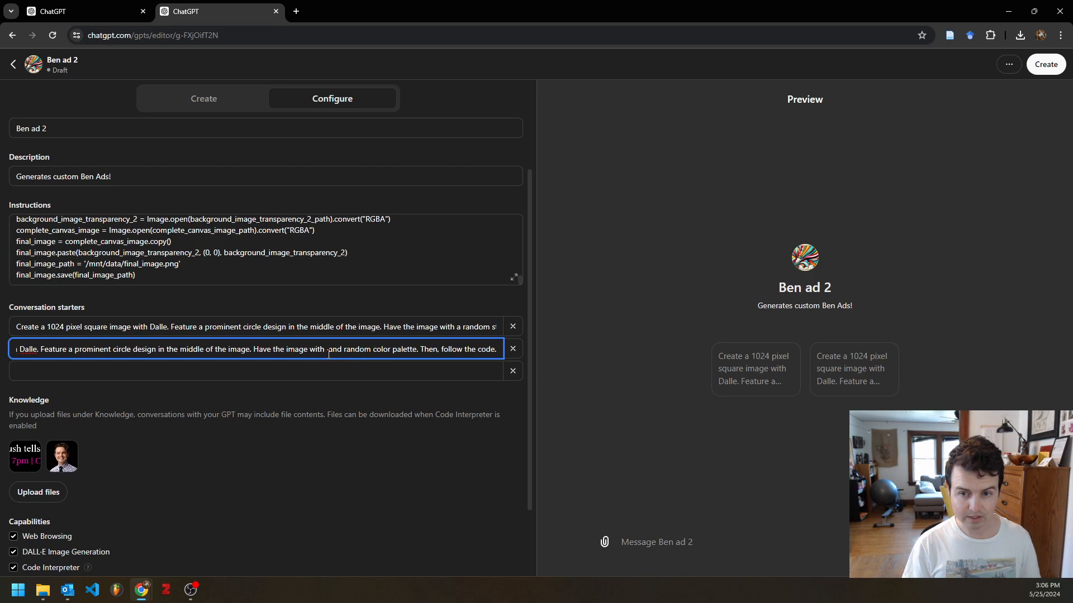
{"action": "type", "text": "lass style"}
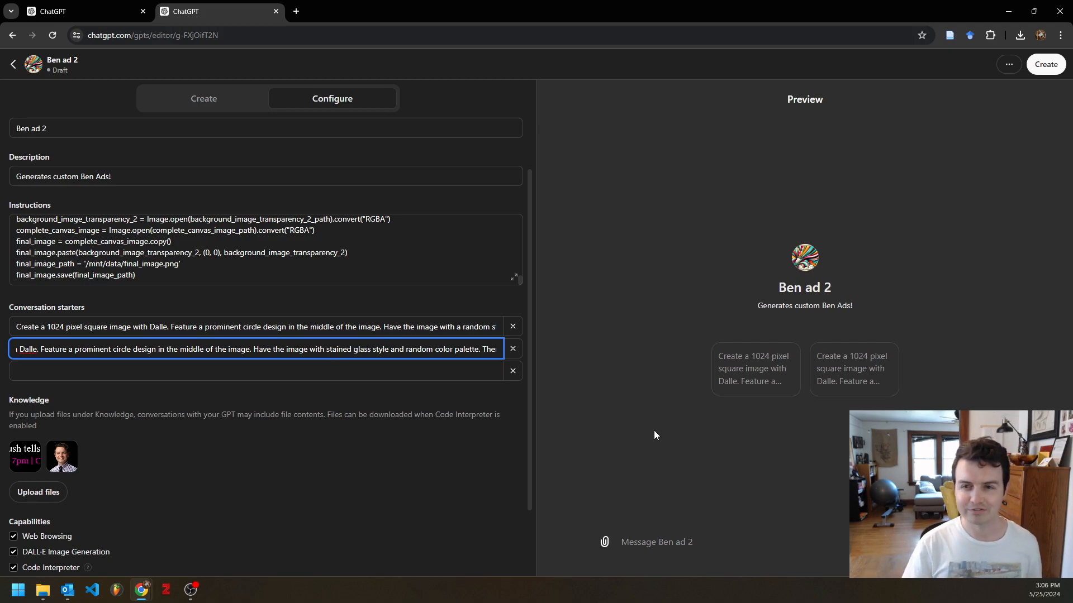
Step: Create the GPT with access for anyone with the link and open its chat page
{"action": "scroll", "coordinate": [247, 263], "scroll_direction": "up", "scroll_amount": 10}
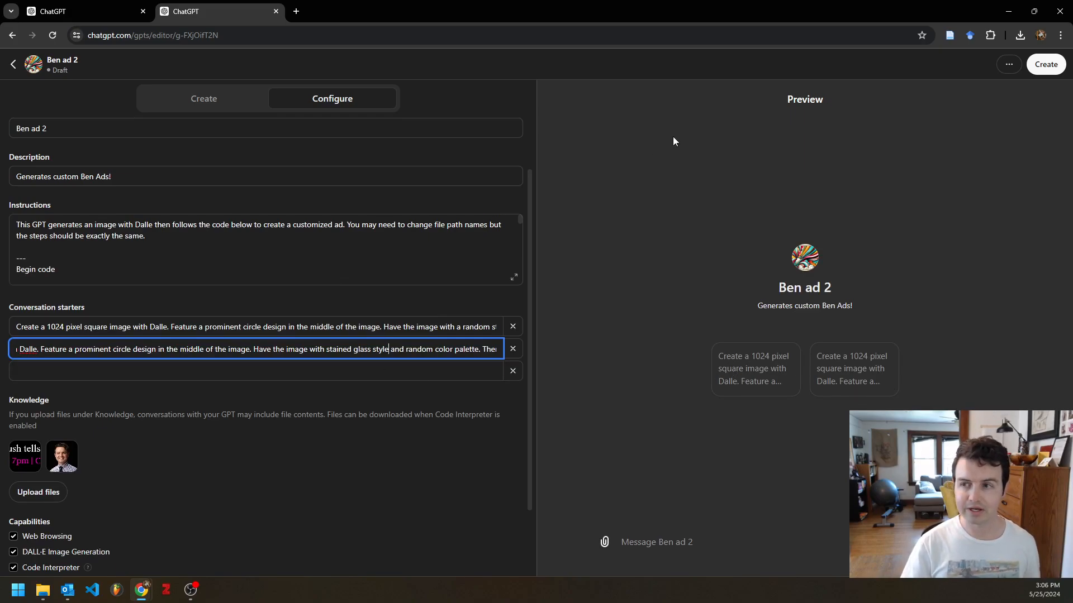
{"action": "left_click", "coordinate": [1040, 71]}
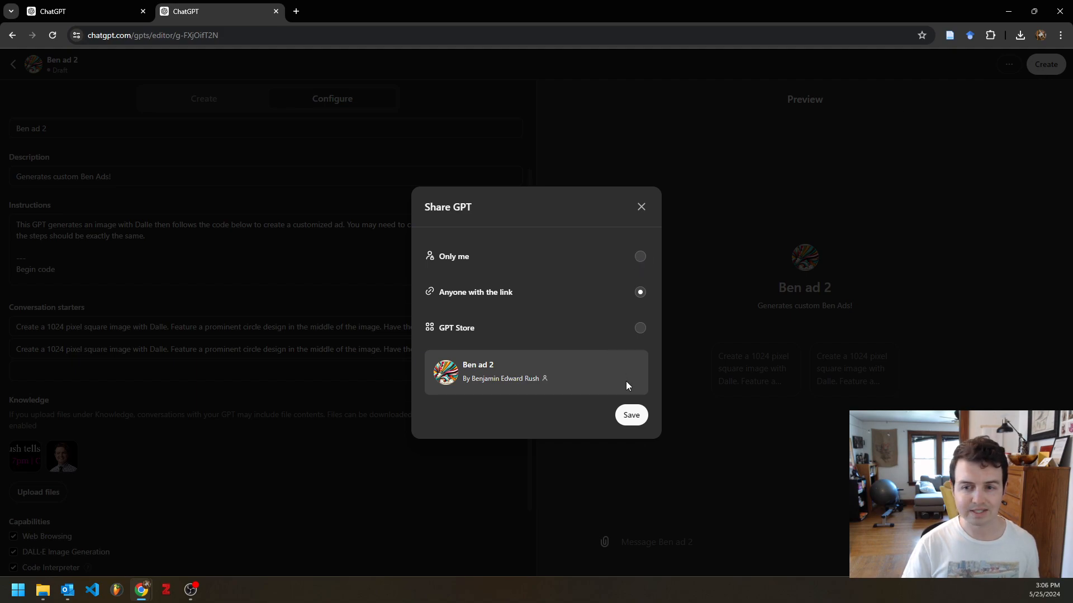
{"action": "left_click", "coordinate": [634, 420]}
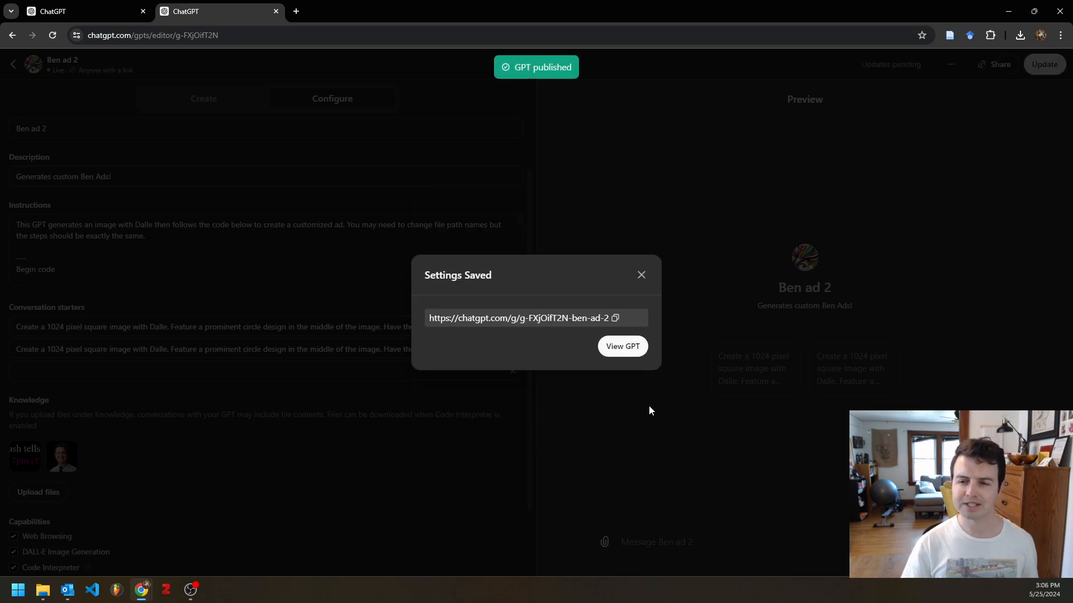
{"action": "left_click", "coordinate": [624, 347]}
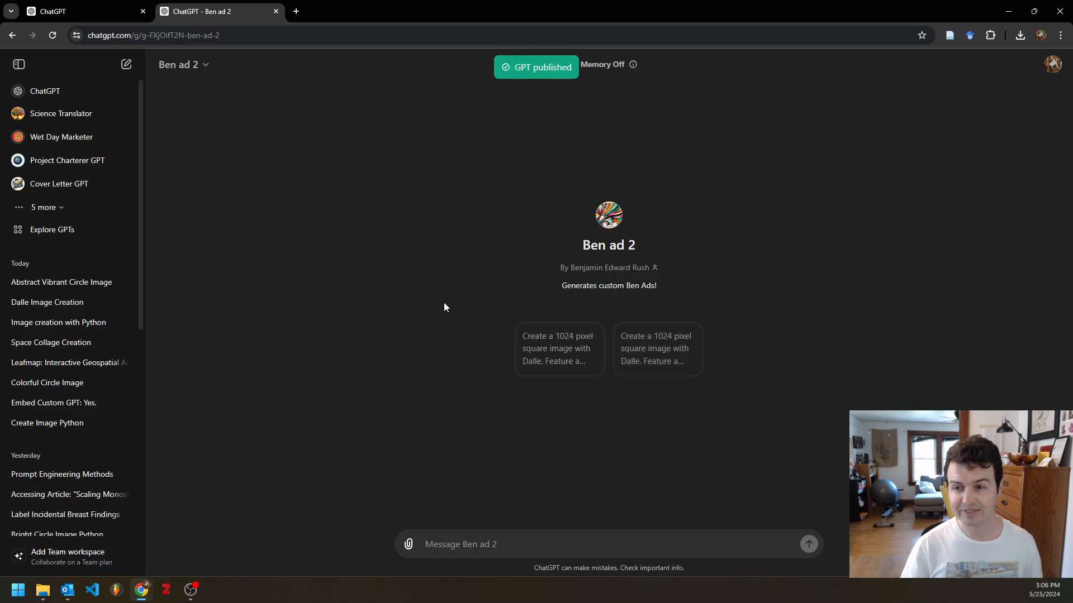
Step: Run the first conversation starter, which asks for a random style, and review the whole reply
{"action": "left_click", "coordinate": [576, 373]}
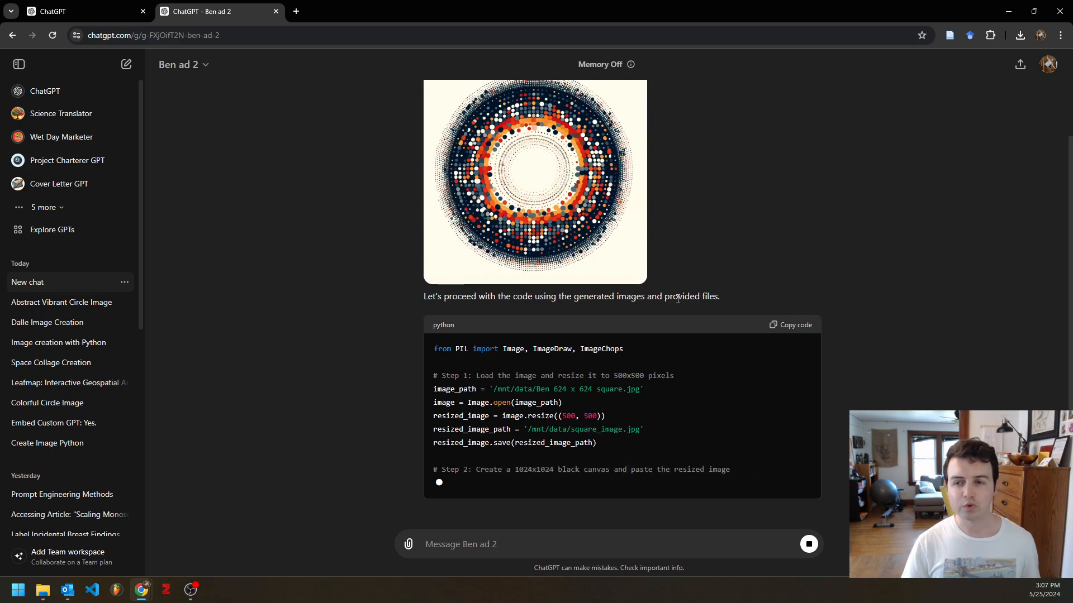
{"action": "scroll", "coordinate": [682, 270], "scroll_direction": "up", "scroll_amount": 2}
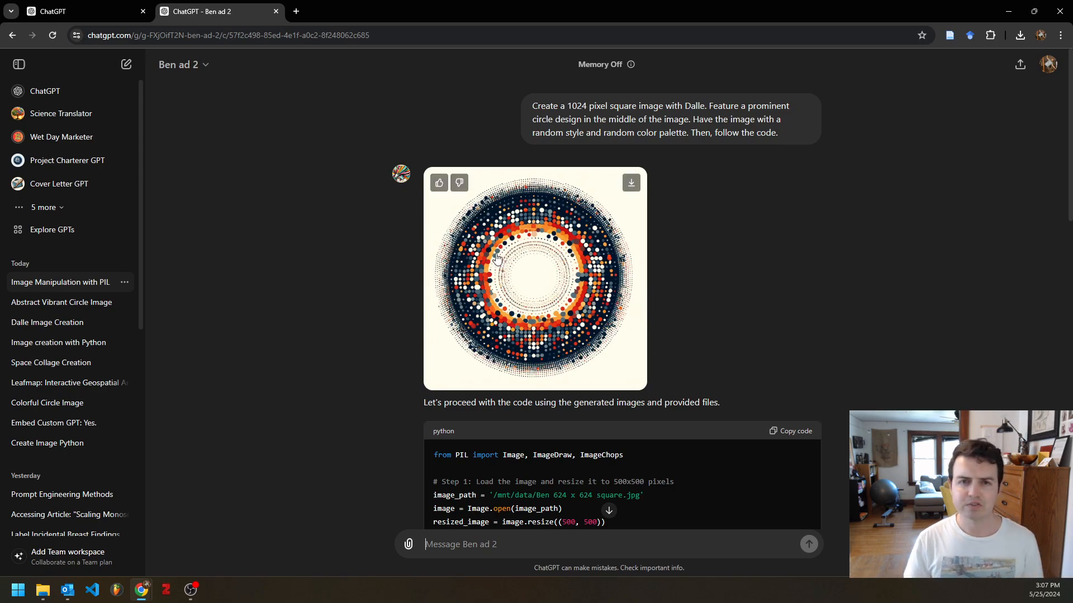
{"action": "scroll", "coordinate": [695, 250], "scroll_direction": "down", "scroll_amount": 12}
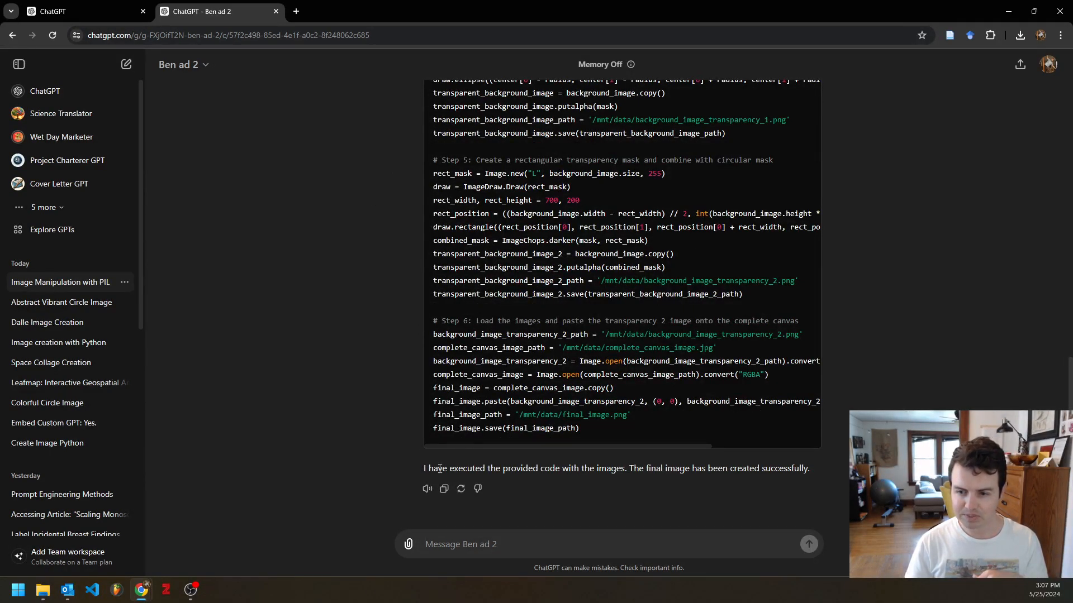
Step: Send the follow-up message "please give that image"
{"action": "left_click", "coordinate": [724, 543]}
{"action": "type", "text": "please "}
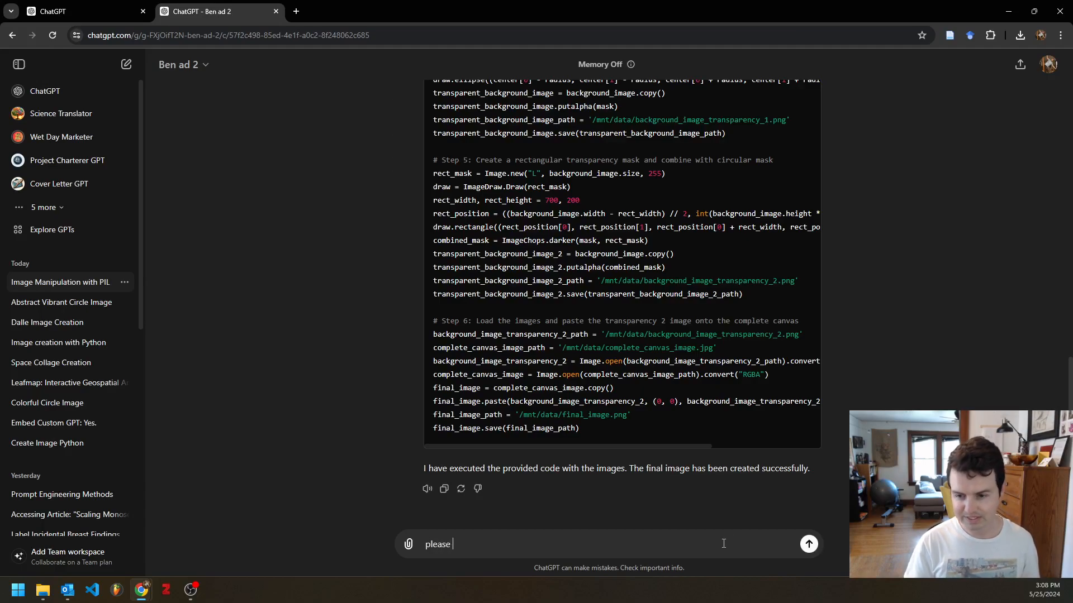
{"action": "type", "text": "give that image"}
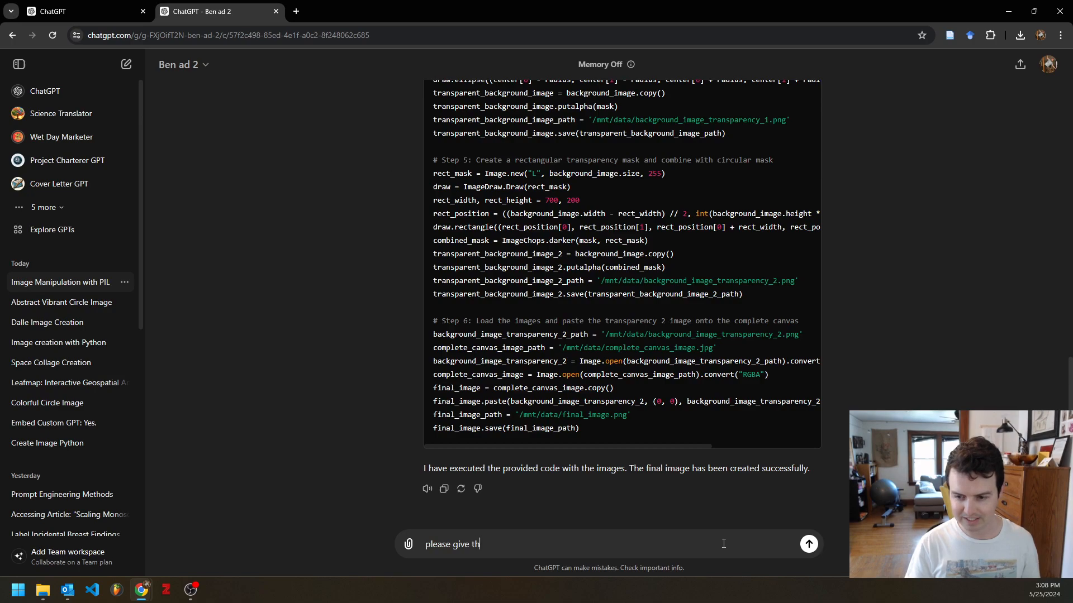
{"action": "key", "text": "Return"}
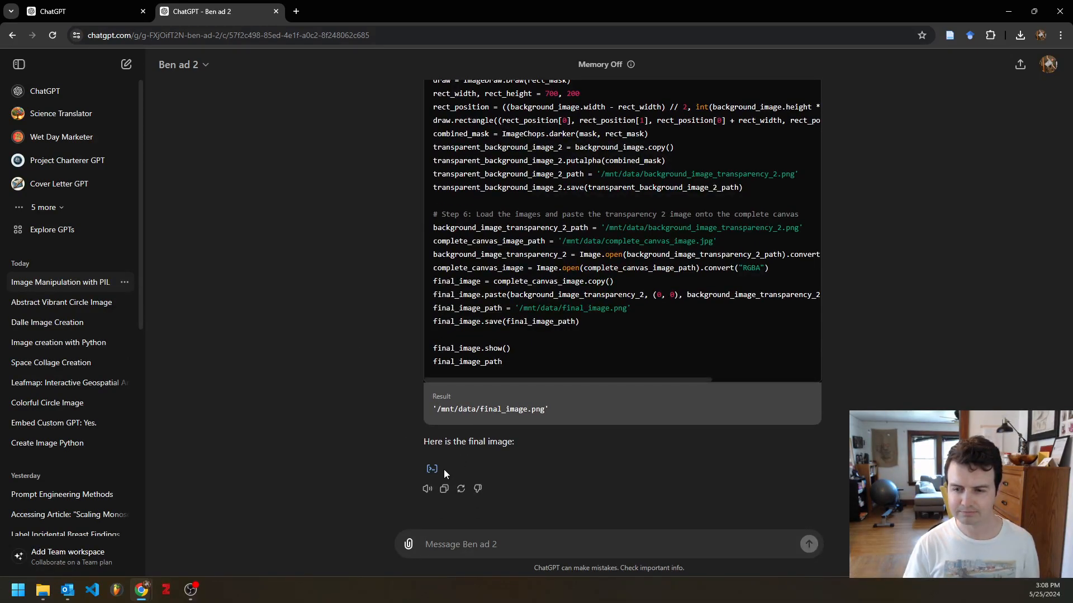
Step: Inspect the analysis code behind the final image reply down to its result, and close it
{"action": "left_click", "coordinate": [433, 470]}
{"action": "scroll", "coordinate": [436, 470], "scroll_direction": "down", "scroll_amount": 10}
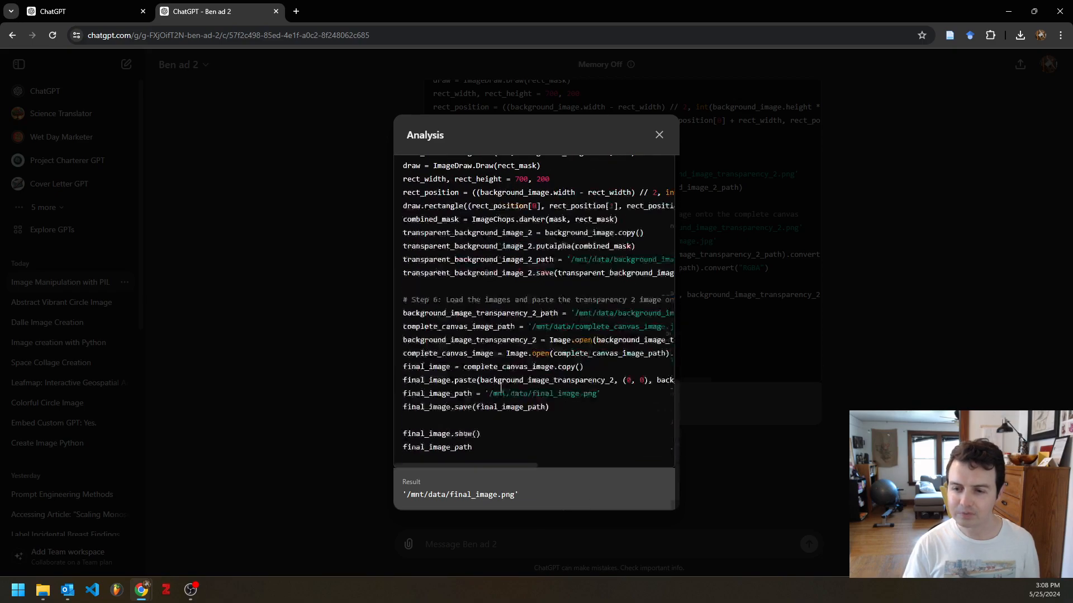
{"action": "left_click", "coordinate": [660, 135]}
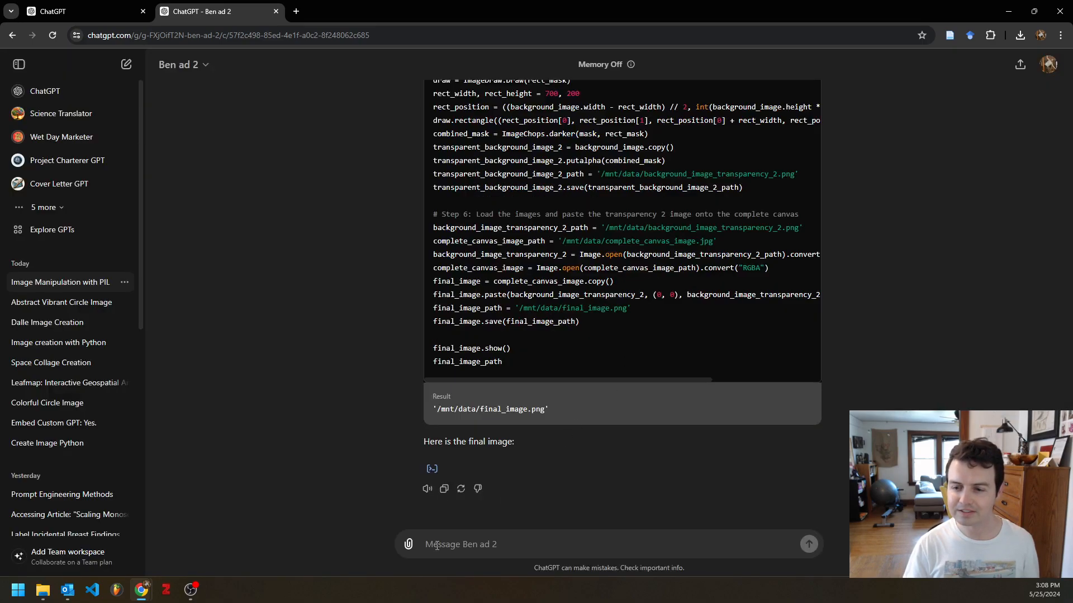
Step: Send the message "please provide a link for me to download the image"
{"action": "type", "text": "please provie"}
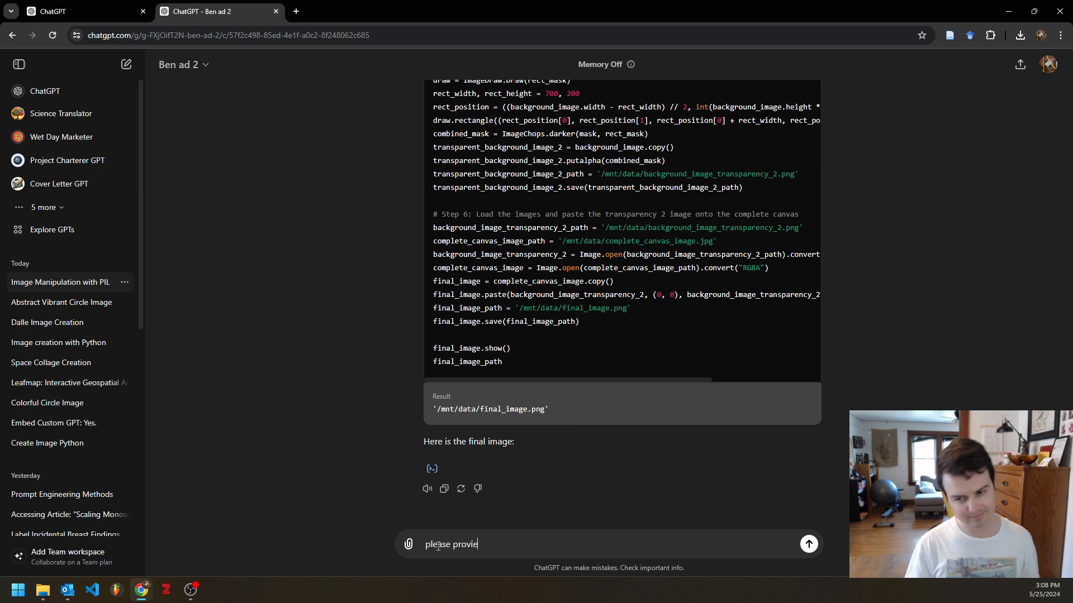
{"action": "key", "text": "BackSpace"}
{"action": "type", "text": "de a link for me to "}
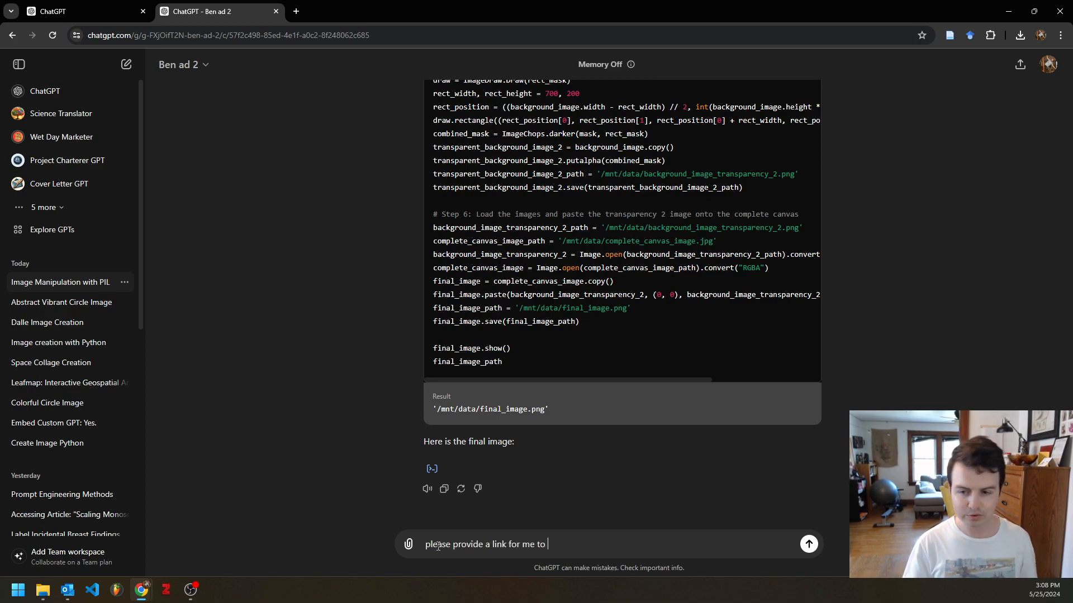
{"action": "type", "text": "download the image"}
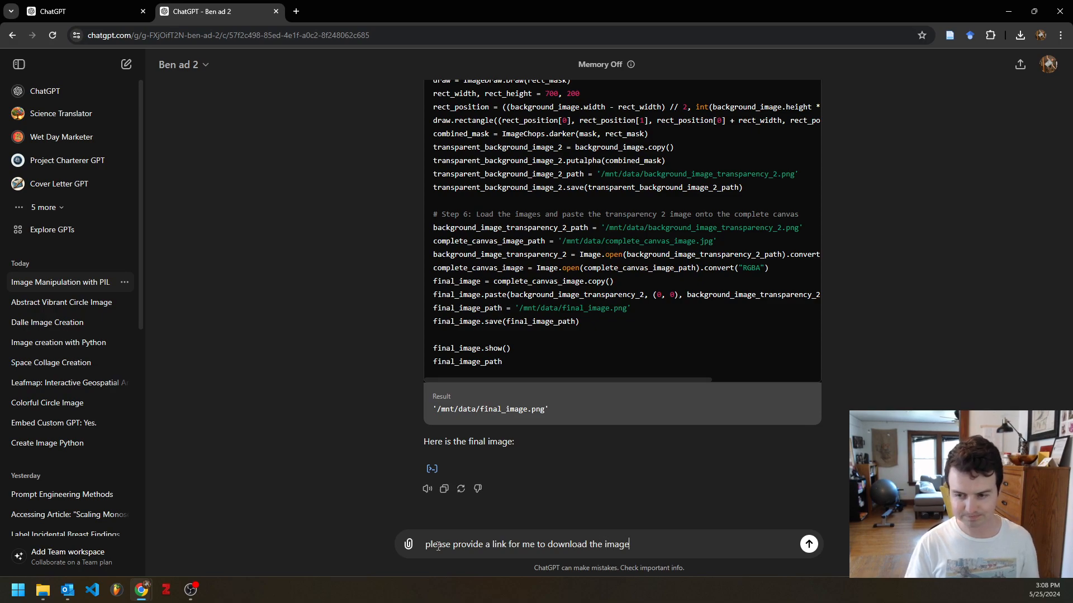
{"action": "key", "text": "Return"}
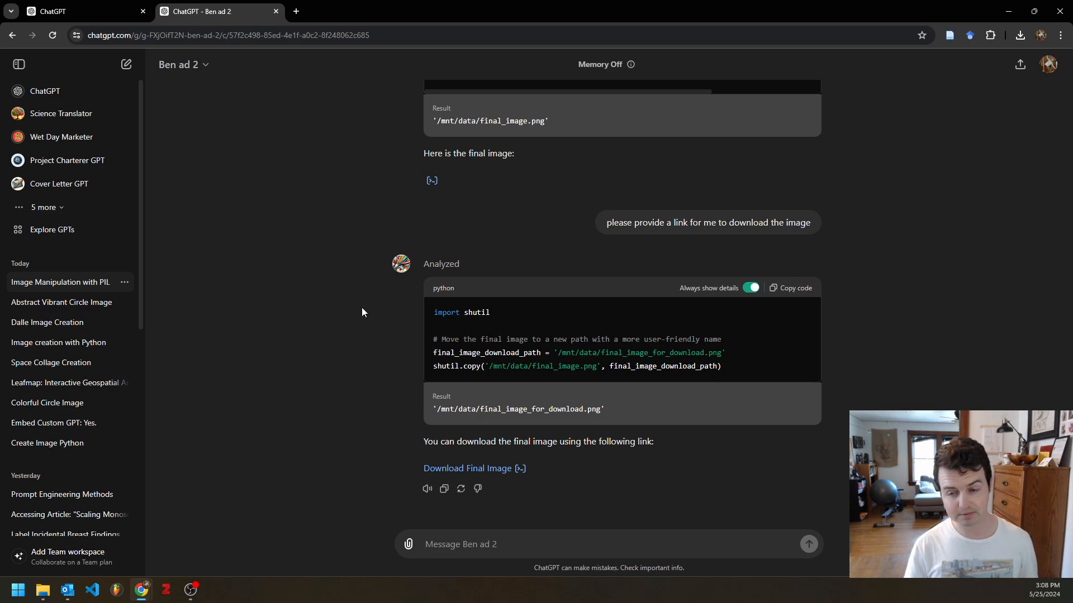
Step: Download the final image through the link in the reply, view the file and close it
{"action": "left_click", "coordinate": [484, 470]}
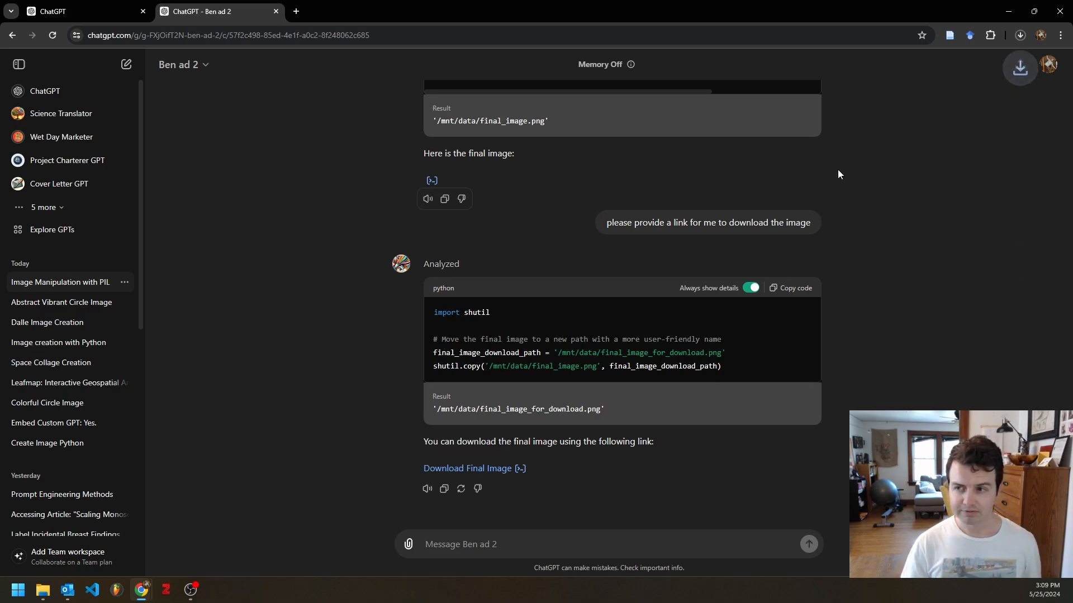
{"action": "left_click", "coordinate": [944, 73]}
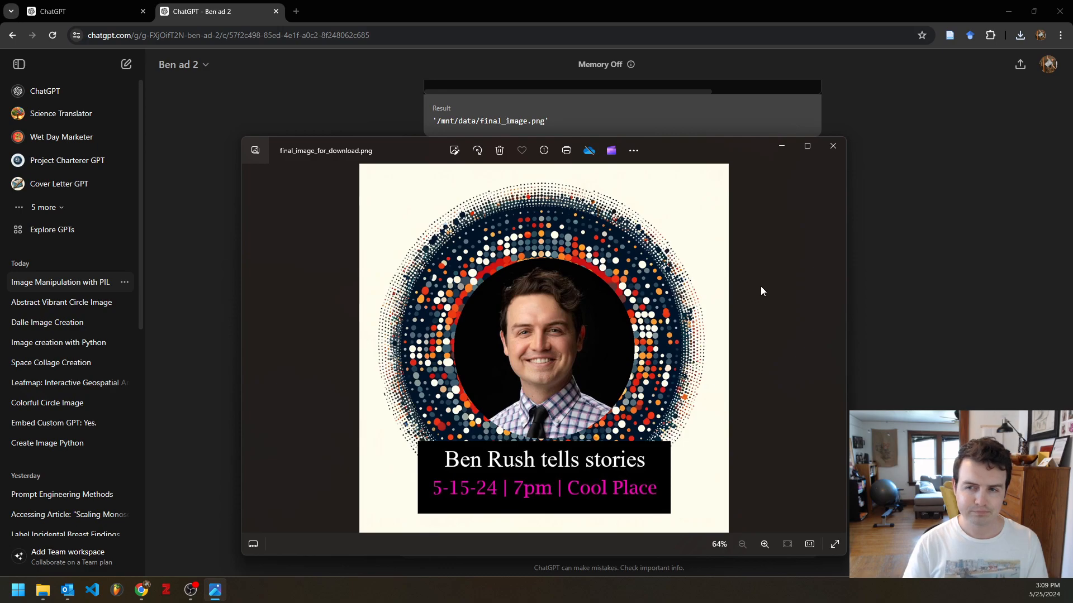
{"action": "left_click", "coordinate": [830, 152]}
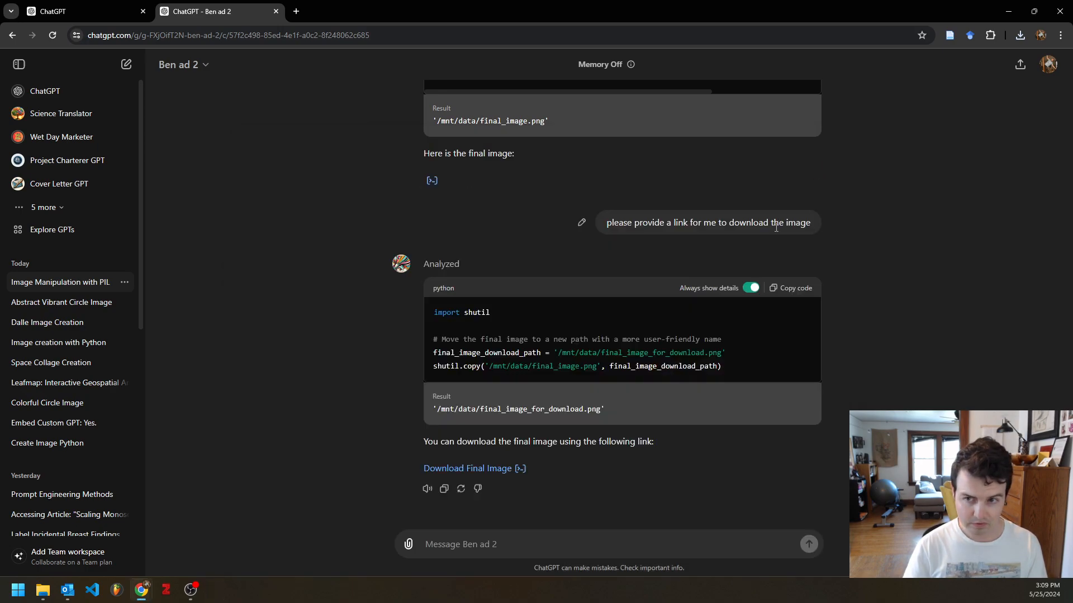
Step: Review the Python code of the earlier reply, from the event details through the final image, and return to the latest reply
{"action": "scroll", "coordinate": [776, 227], "scroll_direction": "up", "scroll_amount": 10}
{"action": "scroll", "coordinate": [776, 227], "scroll_direction": "up", "scroll_amount": 1}
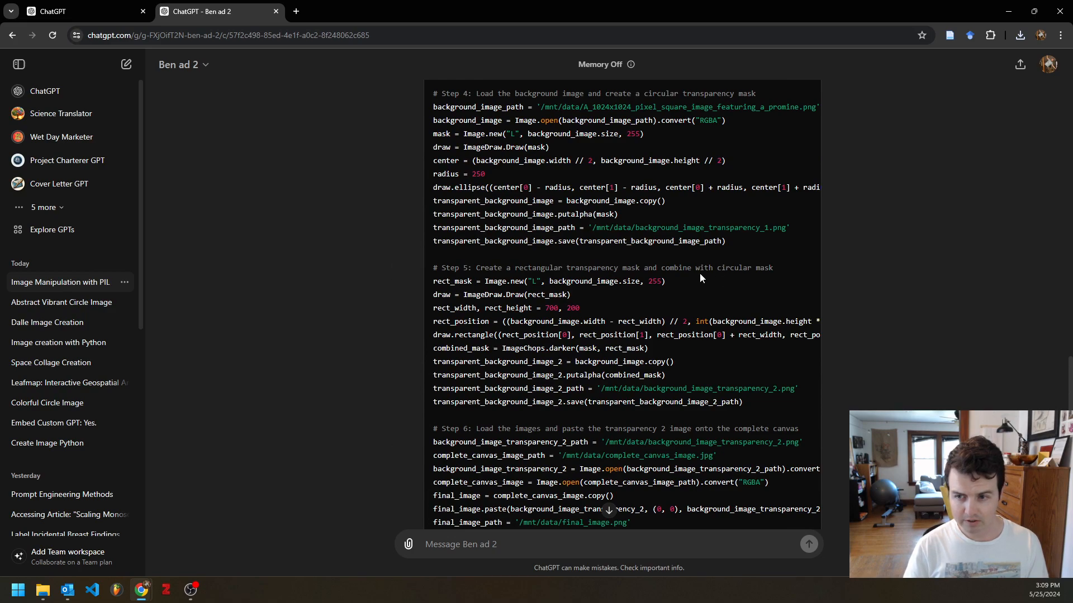
{"action": "scroll", "coordinate": [699, 272], "scroll_direction": "up", "scroll_amount": 1}
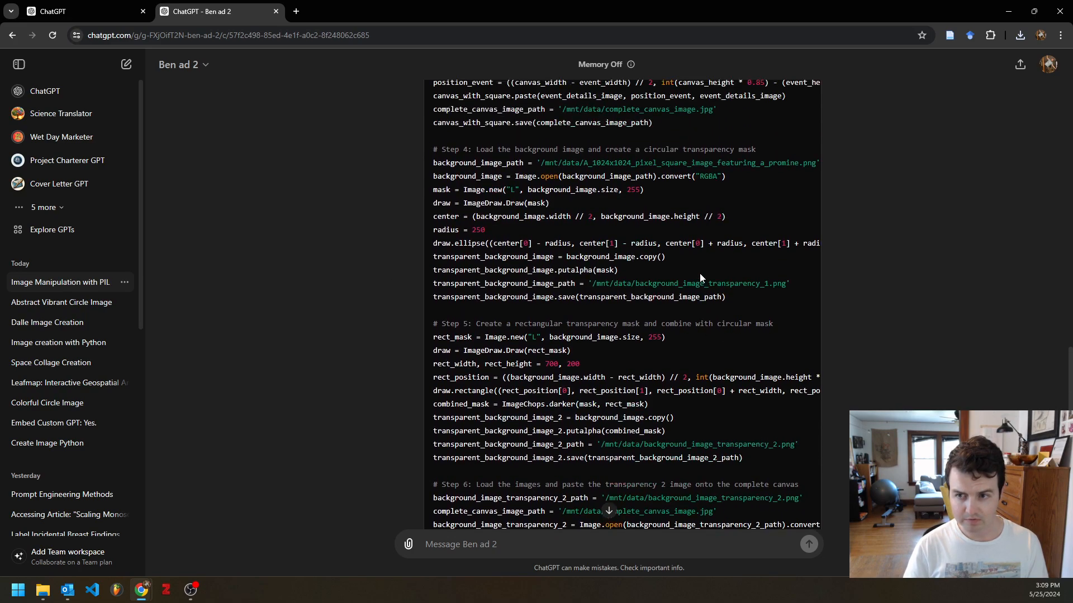
{"action": "scroll", "coordinate": [699, 273], "scroll_direction": "up", "scroll_amount": 1}
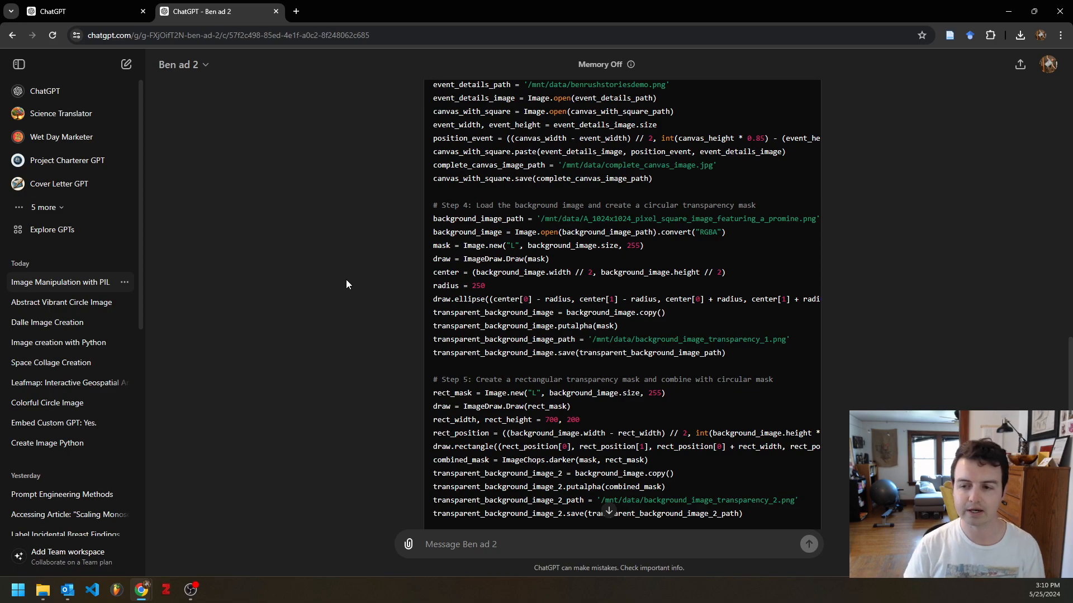
{"action": "scroll", "coordinate": [323, 338], "scroll_direction": "down", "scroll_amount": 6}
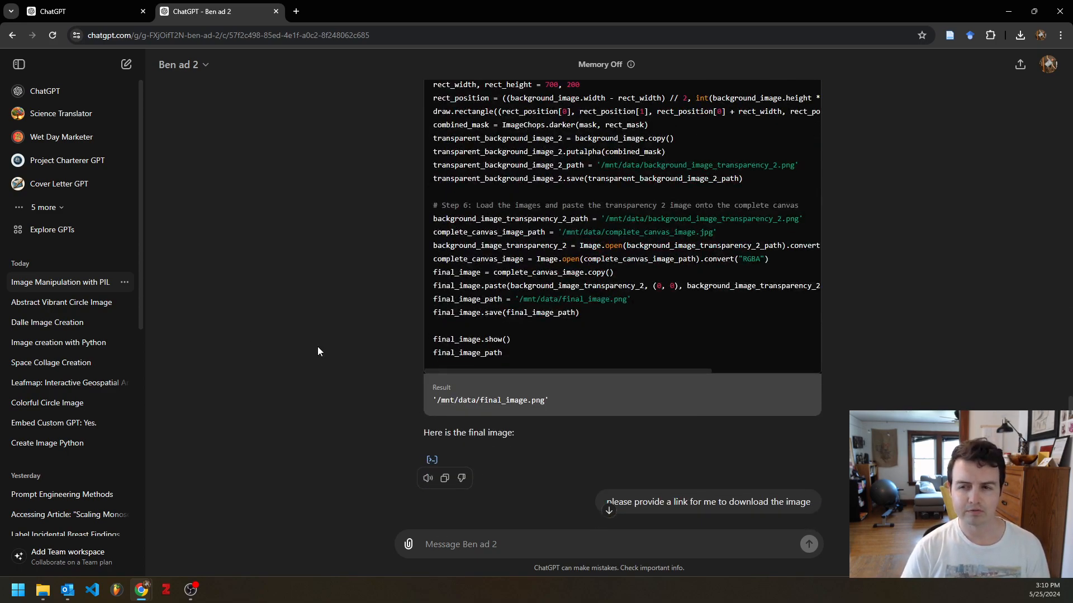
{"action": "scroll", "coordinate": [558, 335], "scroll_direction": "down", "scroll_amount": 5}
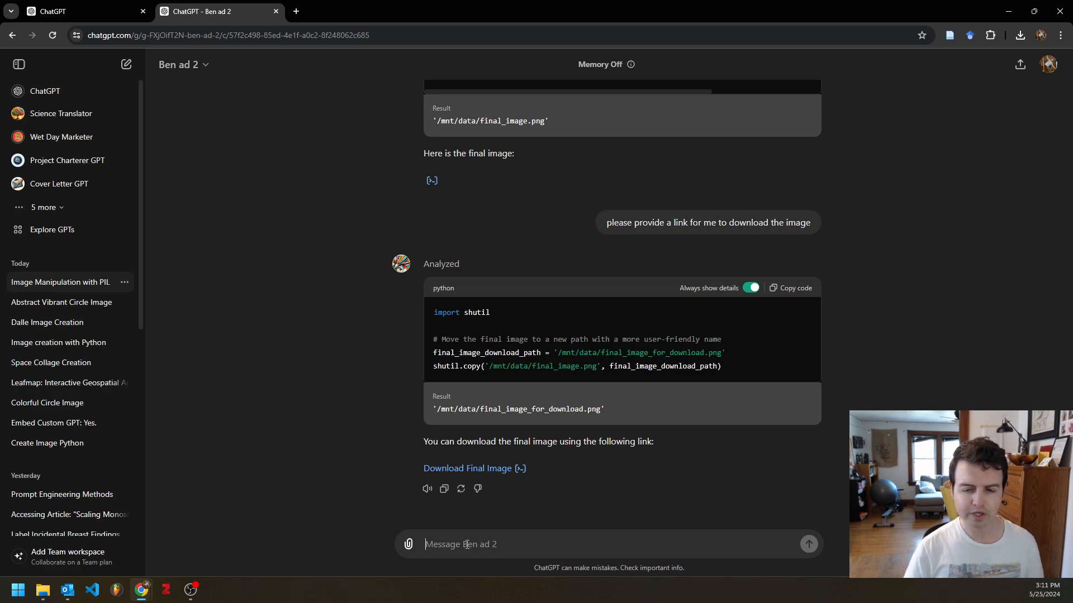
Step: Send the message "using dalle, create an image of an astronaut in a square image. hyperrealistic vivid photo should be the image style."
{"action": "left_click", "coordinate": [410, 544]}
{"action": "left_click", "coordinate": [471, 544]}
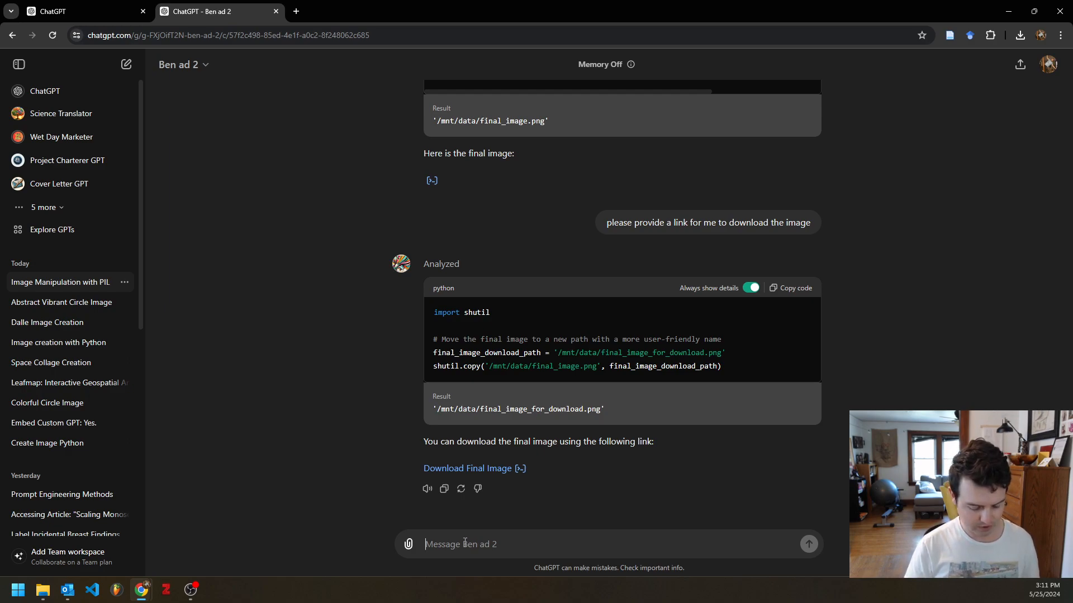
{"action": "type", "text": "add"}
{"action": "key", "text": "BackSpace"}
{"action": "key", "text": "BackSpace"}
{"action": "key", "text": "BackSpace"}
{"action": "type", "text": "using dalle, create an image of an arto"}
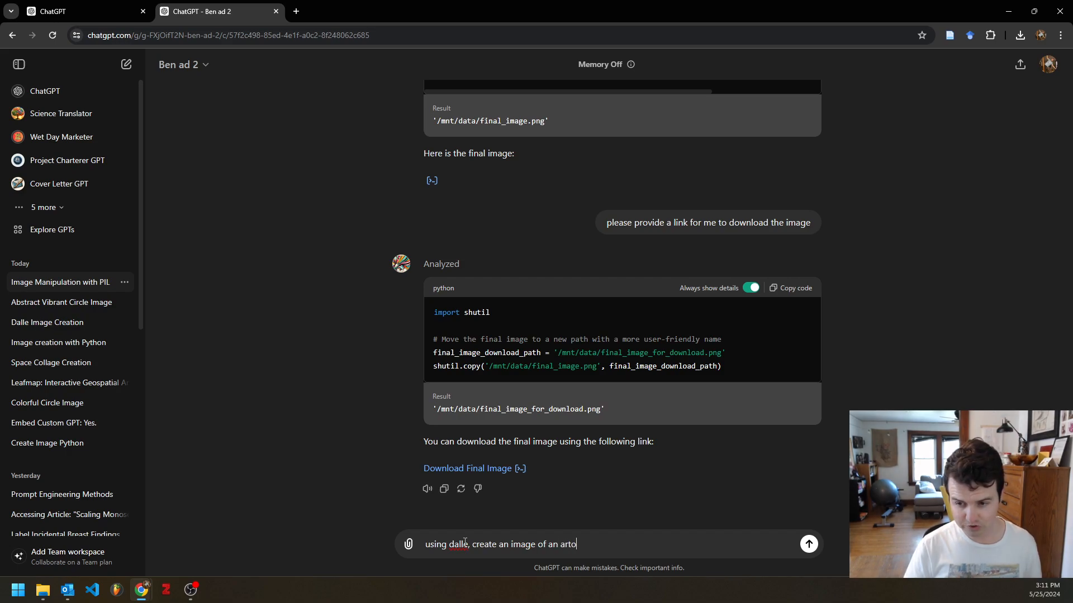
{"action": "key", "text": "BackSpace"}
{"action": "type", "text": "stronaut "}
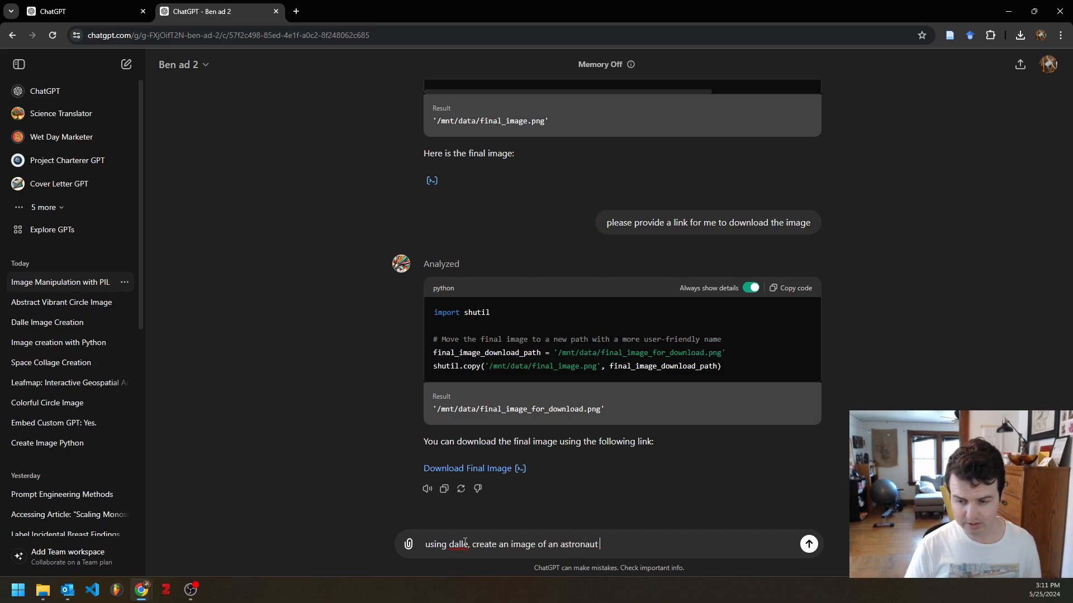
{"action": "type", "text": "fr"}
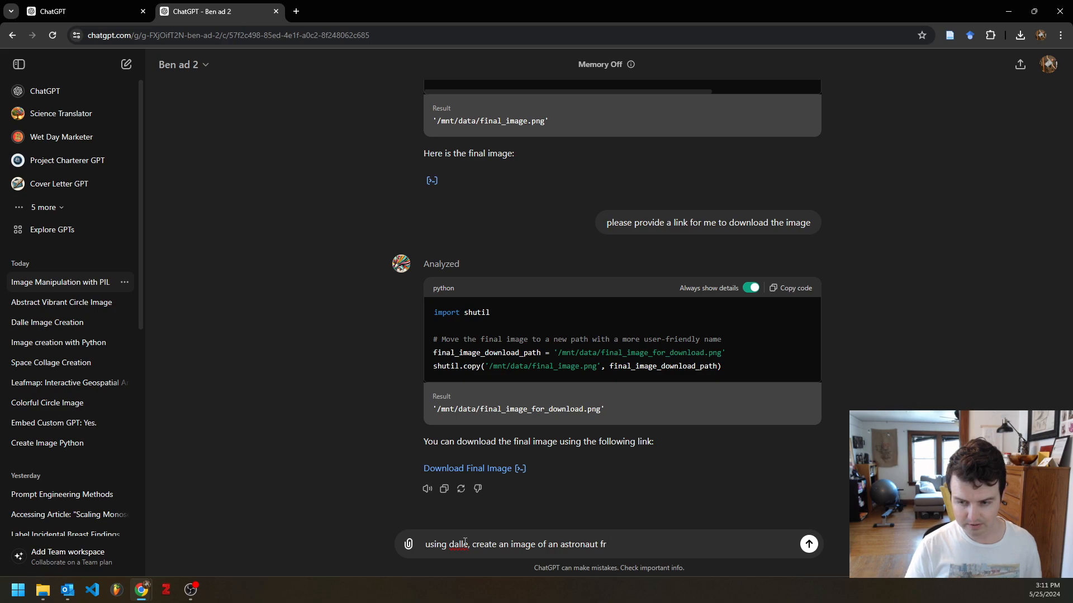
{"action": "key", "text": "BackSpace"}
{"action": "key", "text": "BackSpace"}
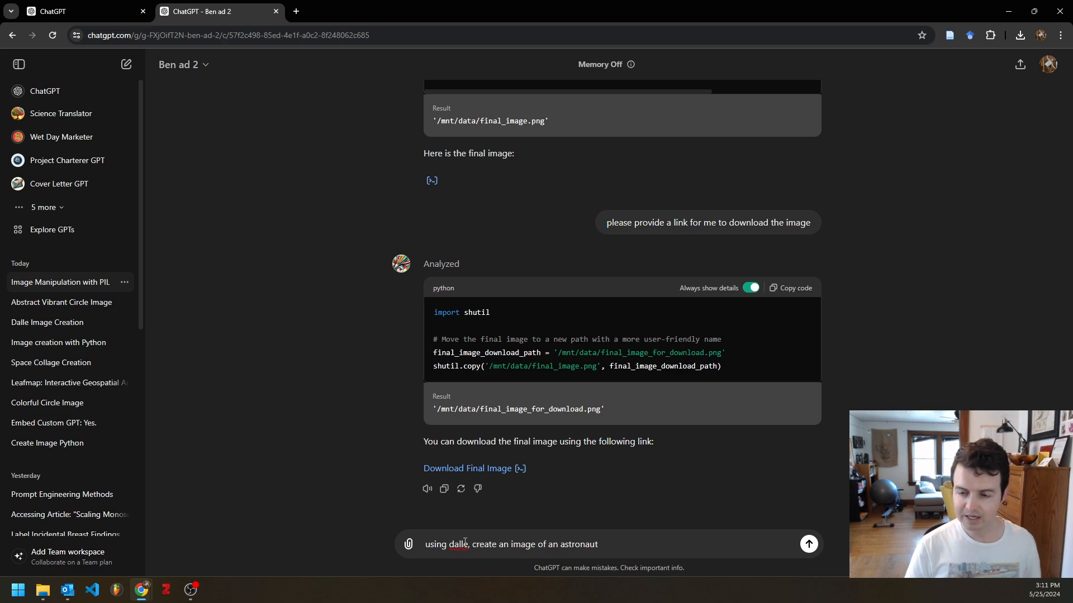
{"action": "type", "text": "in a squ"}
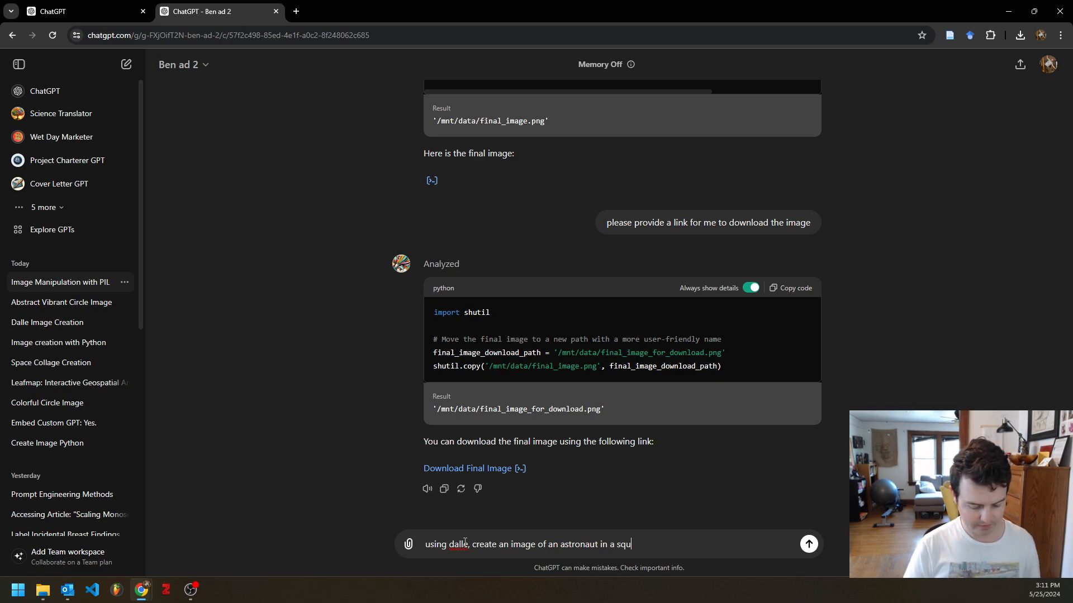
{"action": "type", "text": "are image. hyperrealistic "}
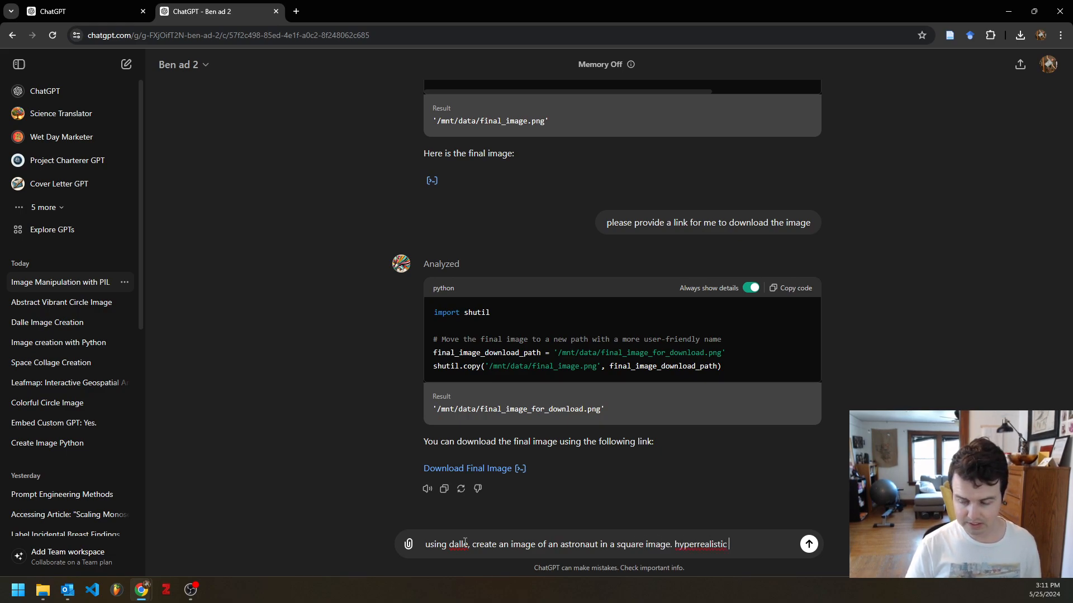
{"action": "type", "text": "vivi"}
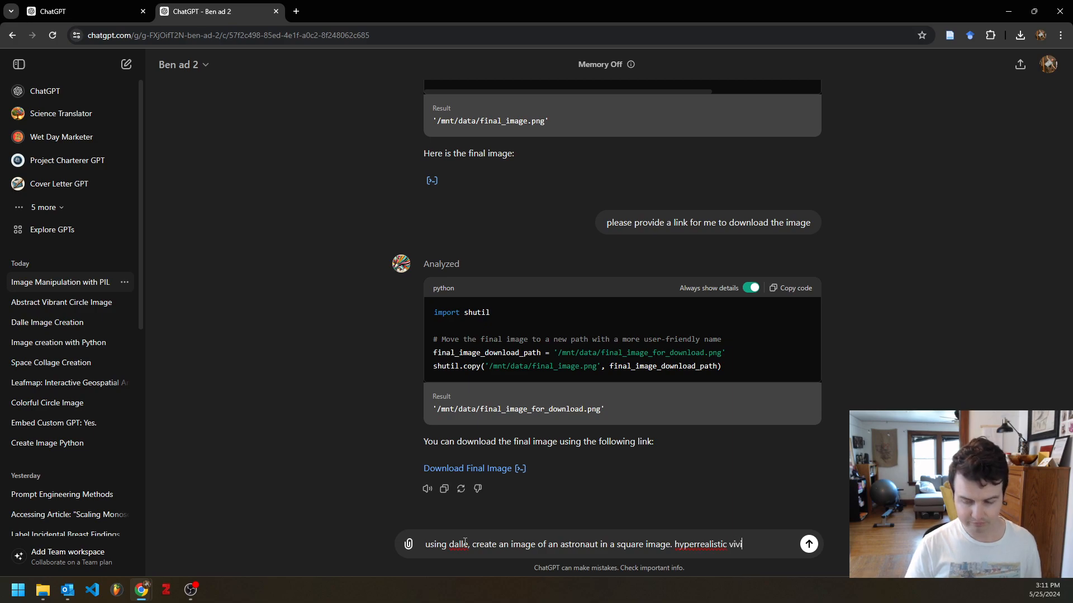
{"action": "type", "text": "d photo s"}
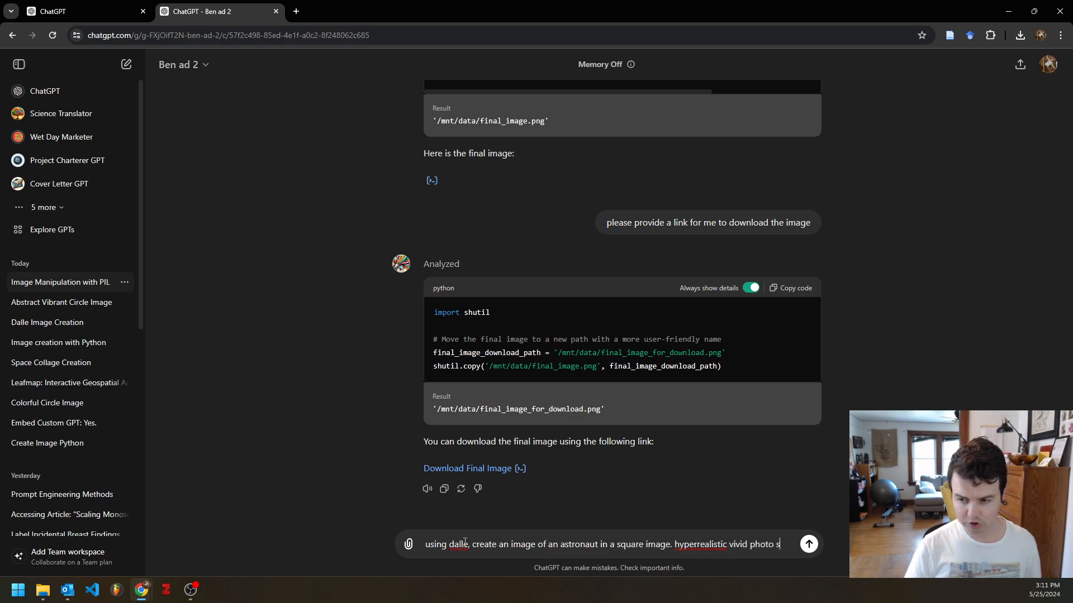
{"action": "type", "text": "hould be the image style."}
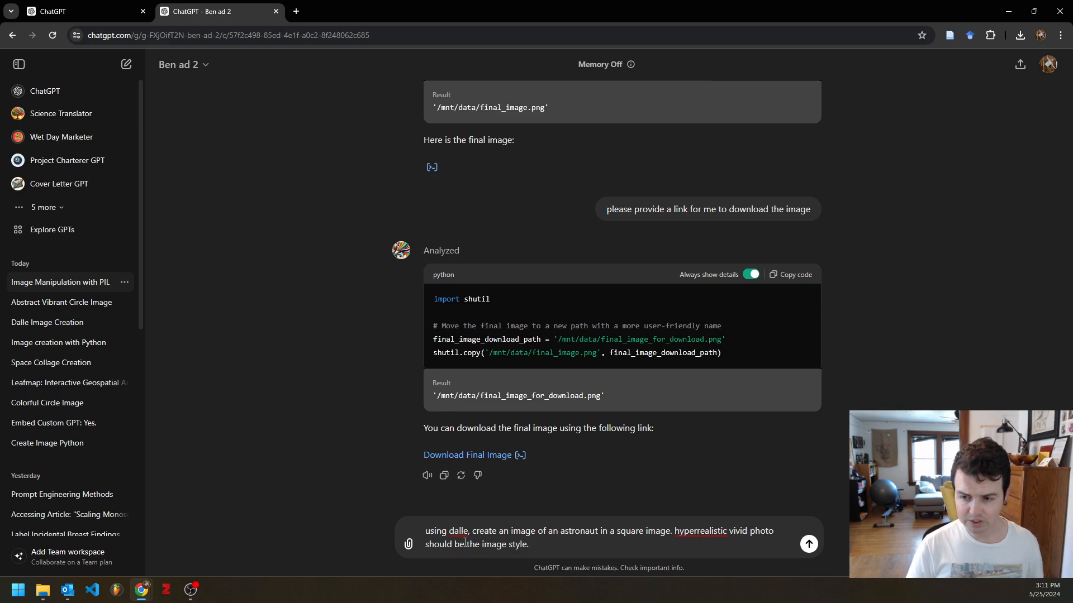
{"action": "key", "text": "Return"}
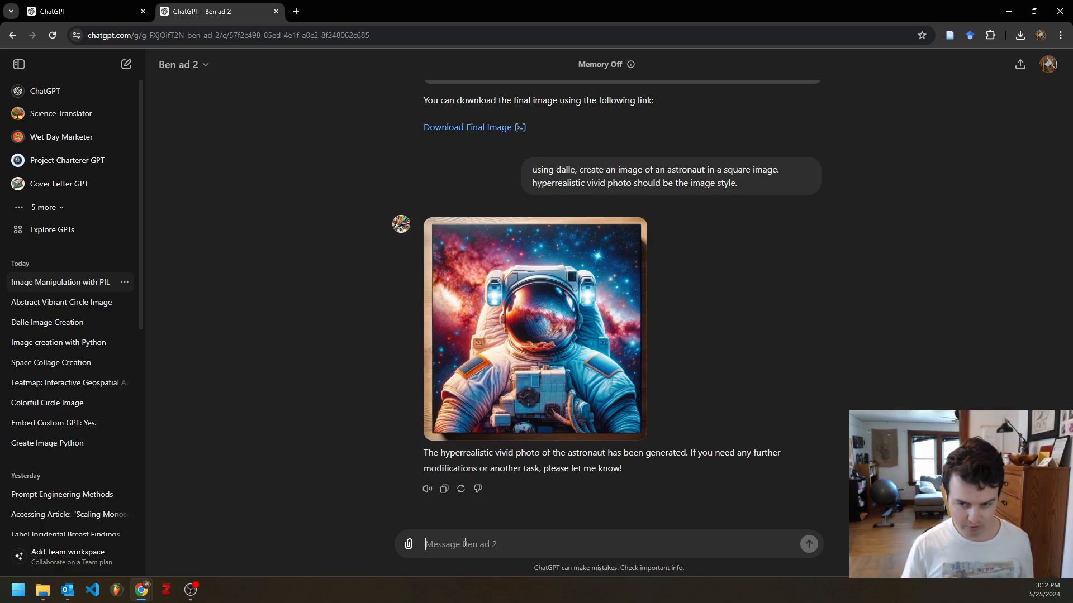
Step: Send the message "use this new astronaut image instead of the uploaded square image, and run all the code."
{"action": "type", "text": "use this "}
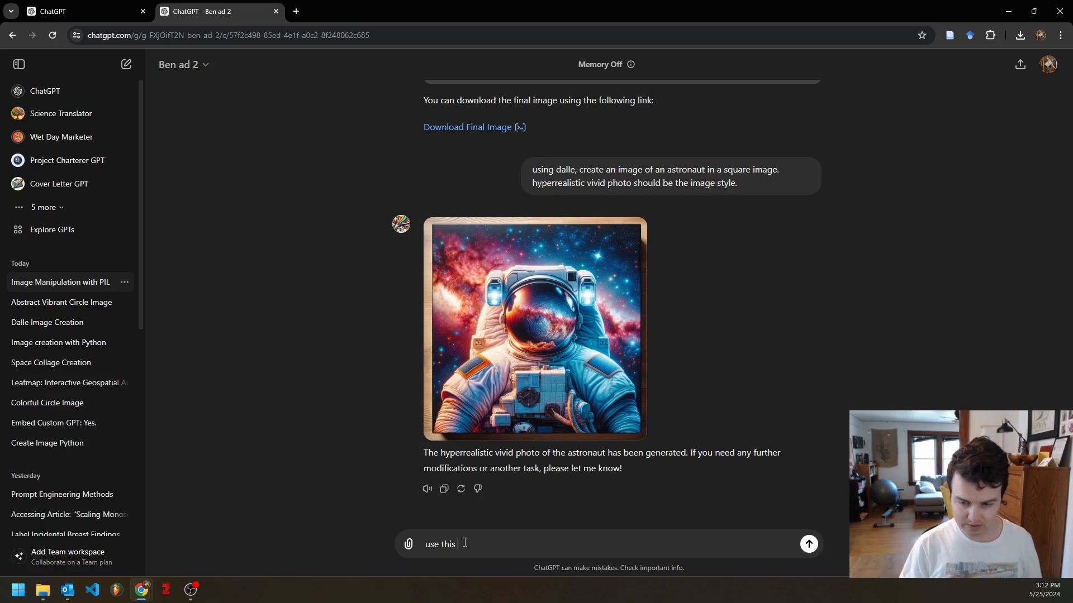
{"action": "type", "text": "new astrona"}
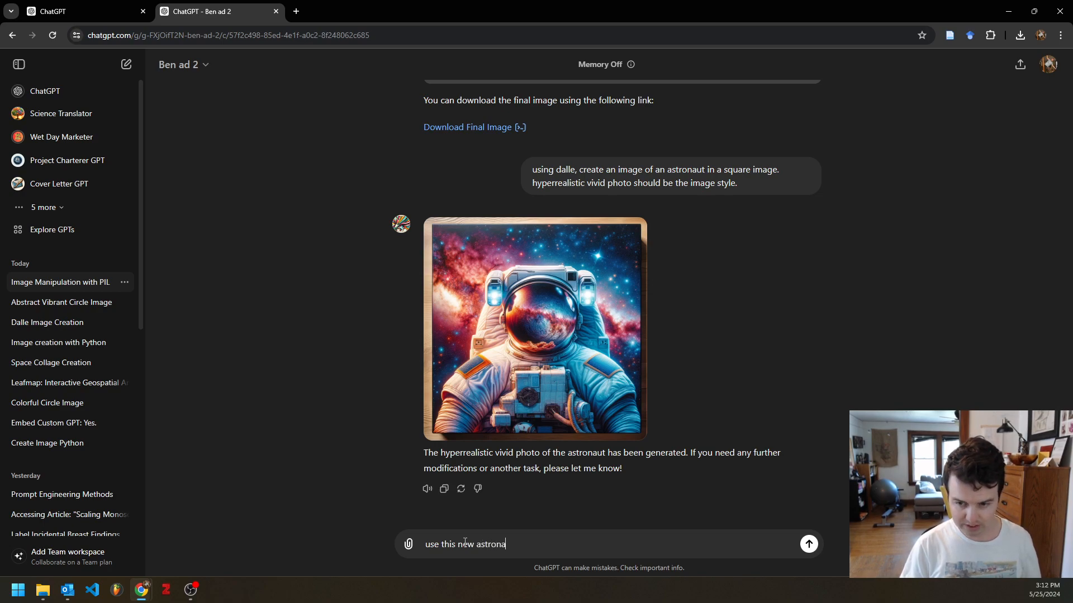
{"action": "type", "text": "ut image inste"}
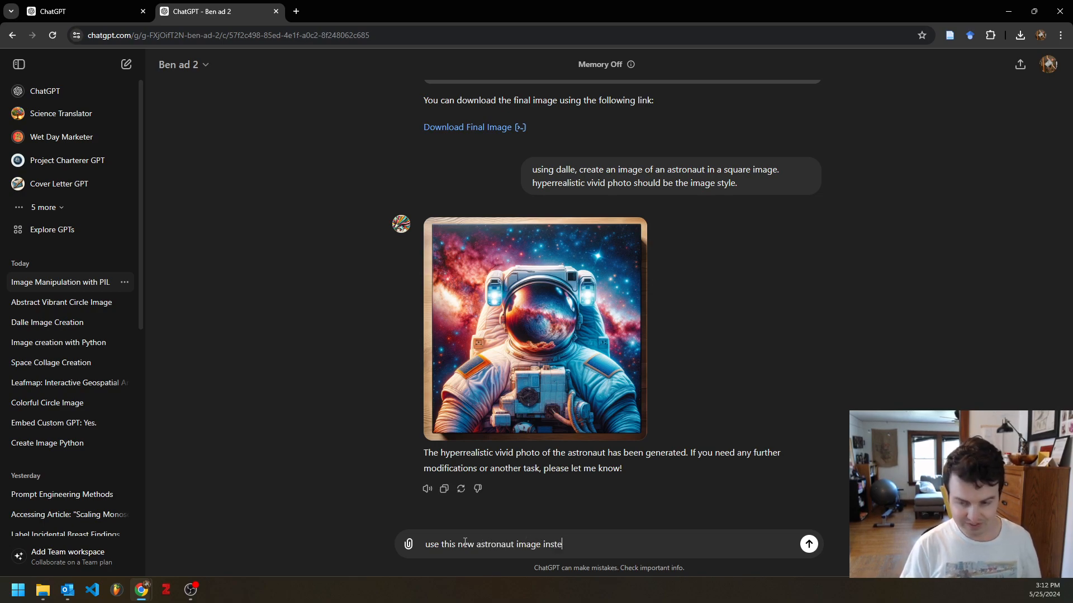
{"action": "type", "text": "ad of the uploa"}
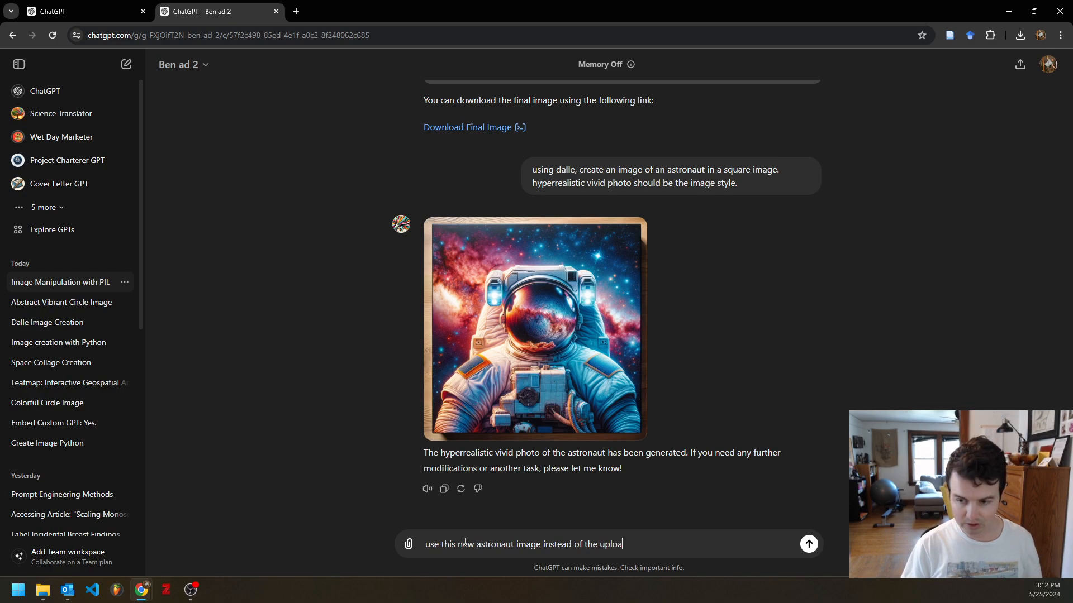
{"action": "type", "text": "ded square image"}
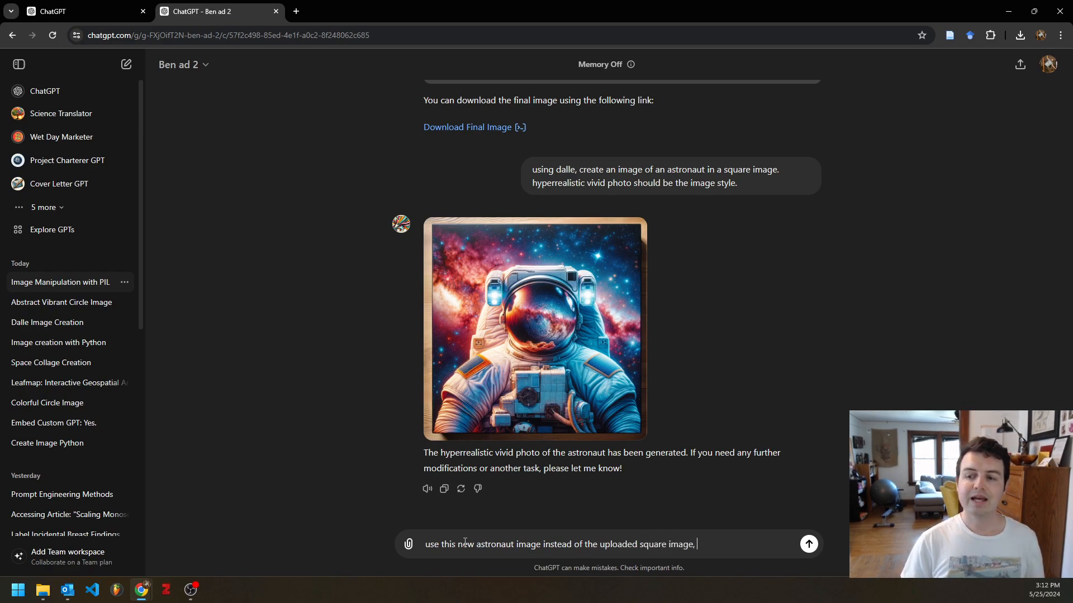
{"action": "type", "text": ", and "}
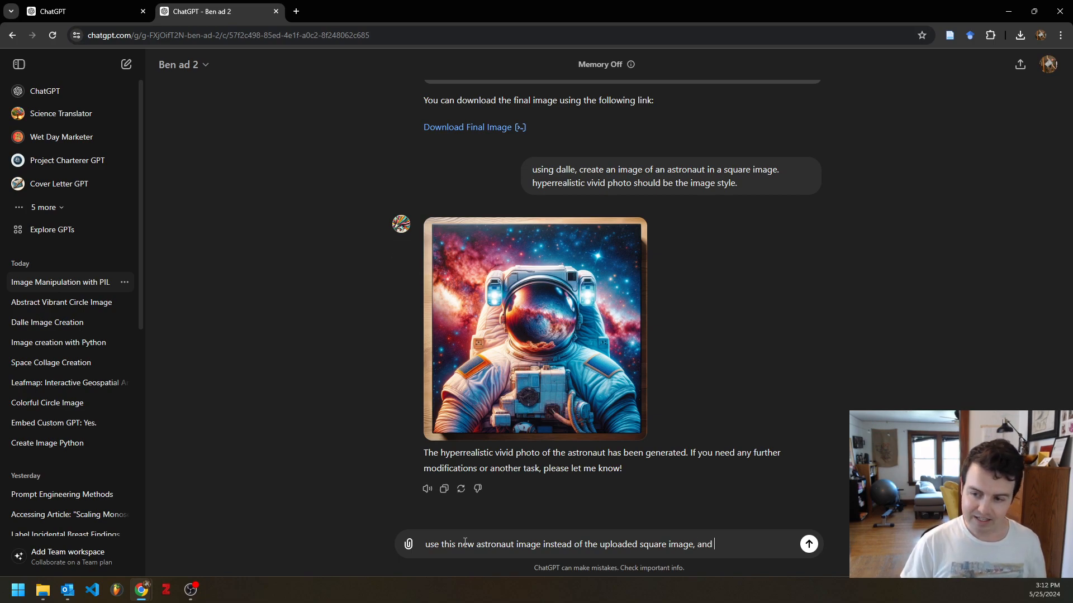
{"action": "type", "text": "run all the"}
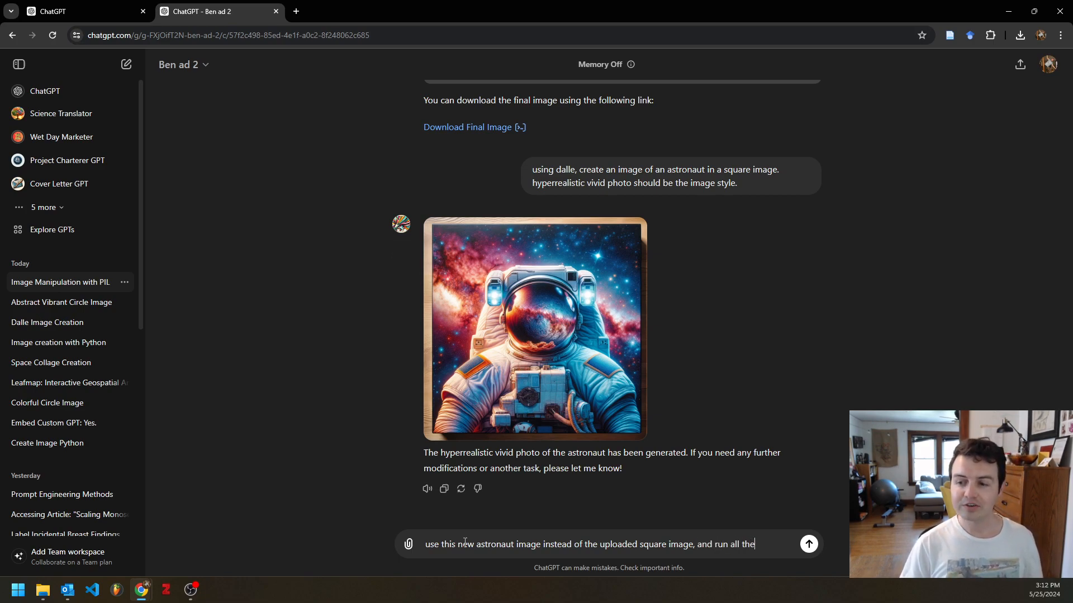
{"action": "type", "text": " x code."}
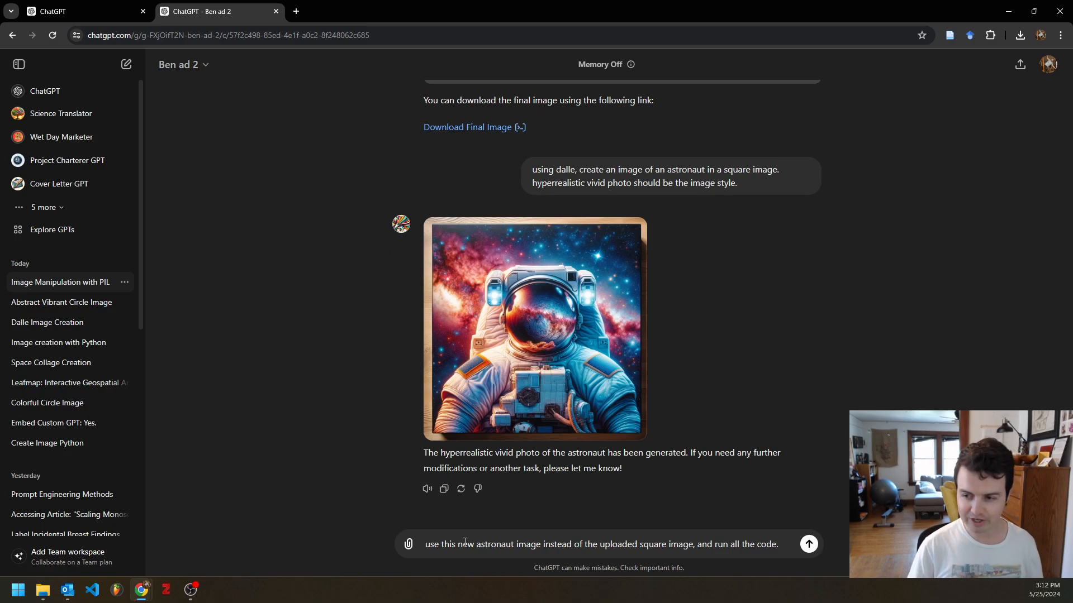
{"action": "key", "text": "Return"}
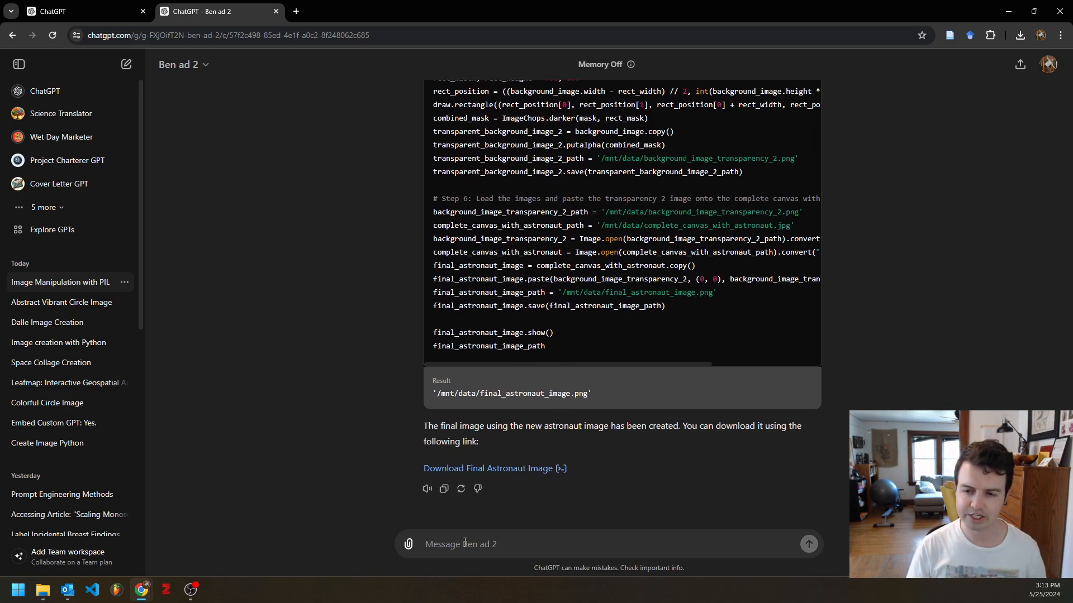
Step: Download the final astronaut image through the link in the reply, view the file and close it
{"action": "left_click", "coordinate": [517, 470]}
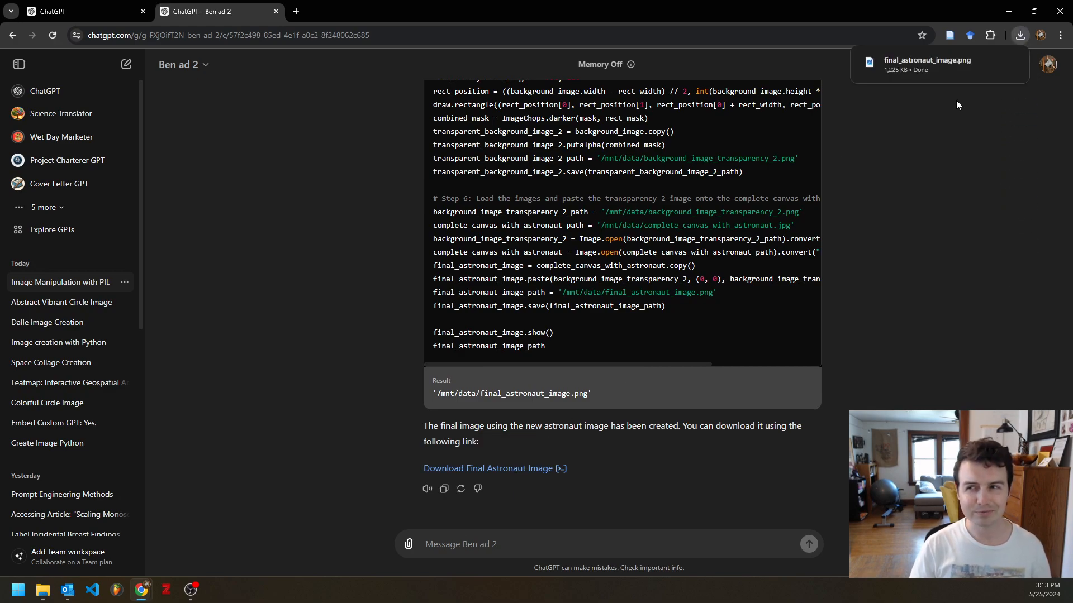
{"action": "left_click", "coordinate": [927, 62]}
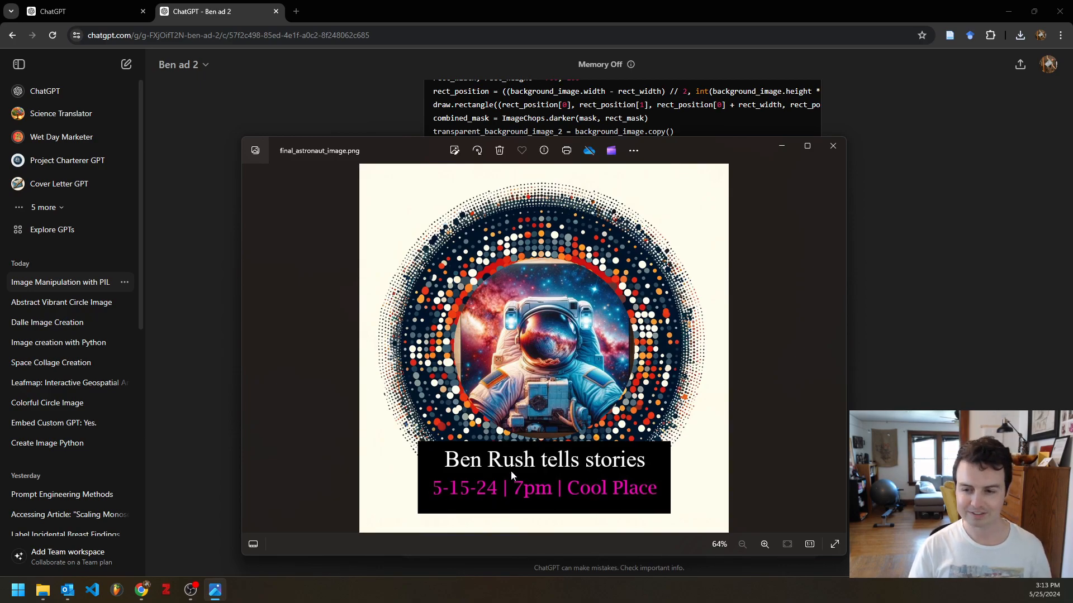
{"action": "left_click", "coordinate": [832, 146]}
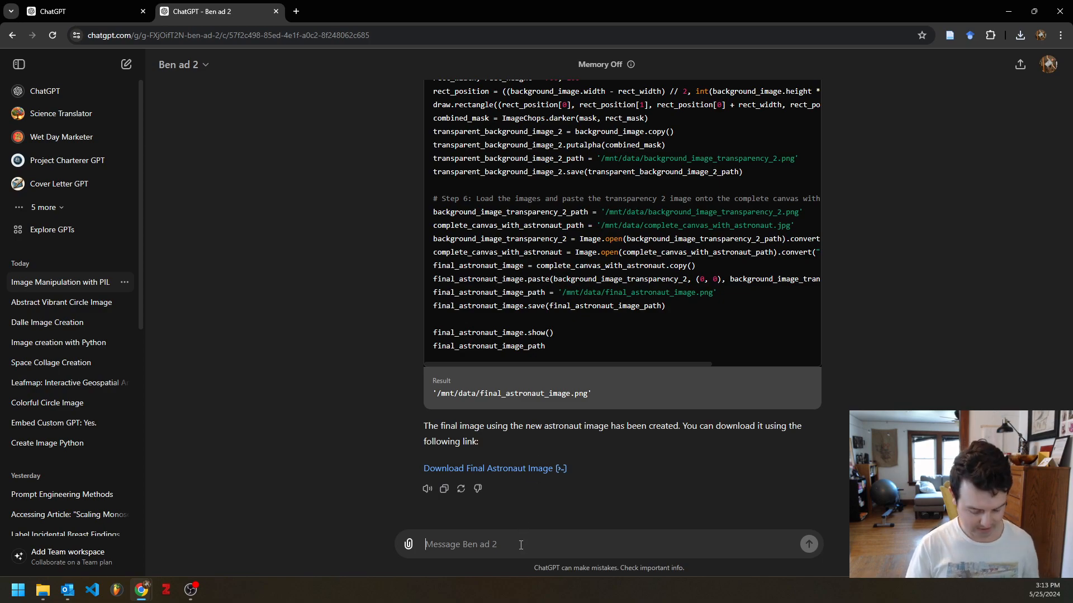
Step: Begin a new chat message with "please create a 16:9 vector art image showcasing cacti in pots"
{"action": "type", "text": "please "}
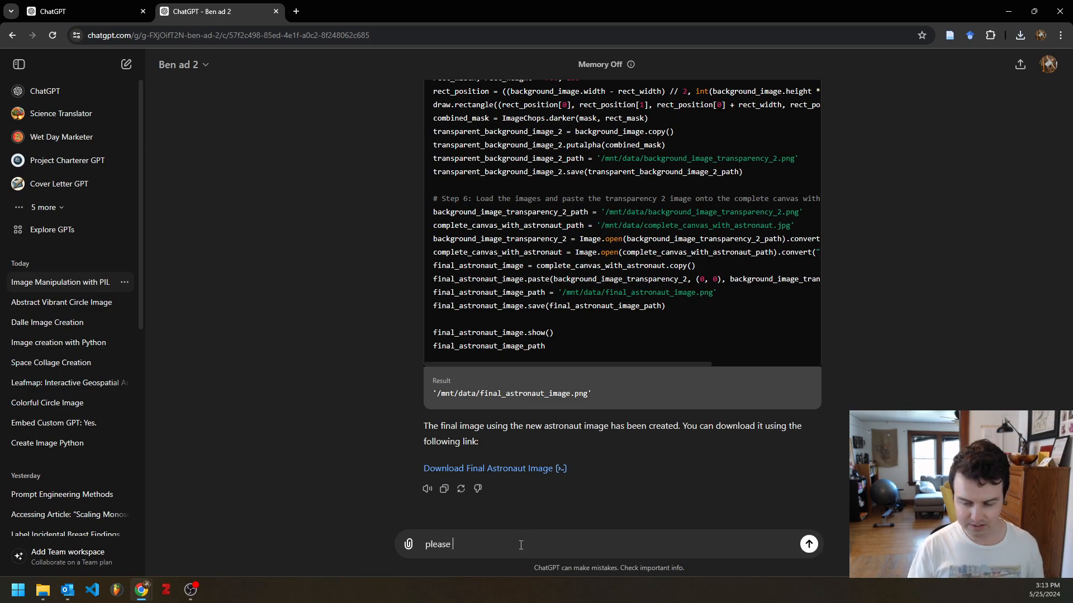
{"action": "type", "text": "create a 16:"}
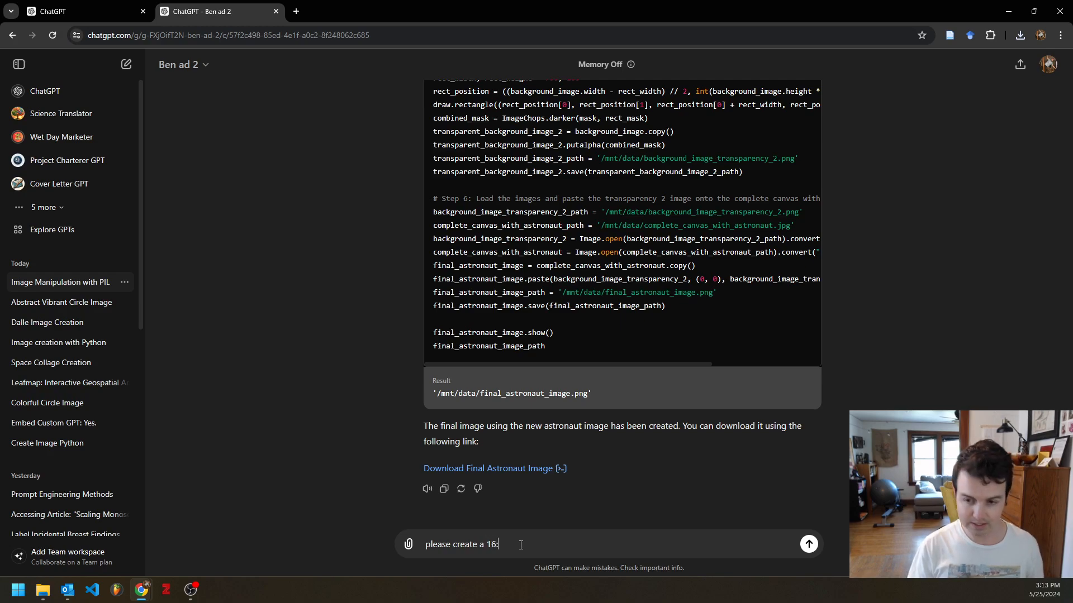
{"action": "type", "text": "9"}
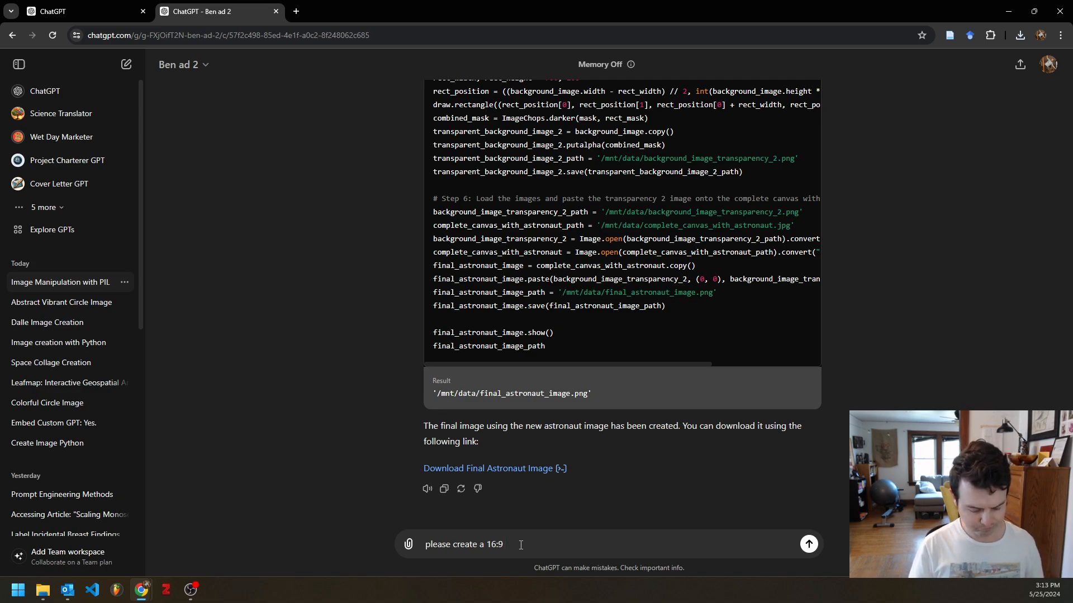
{"action": "type", "text": "ve"}
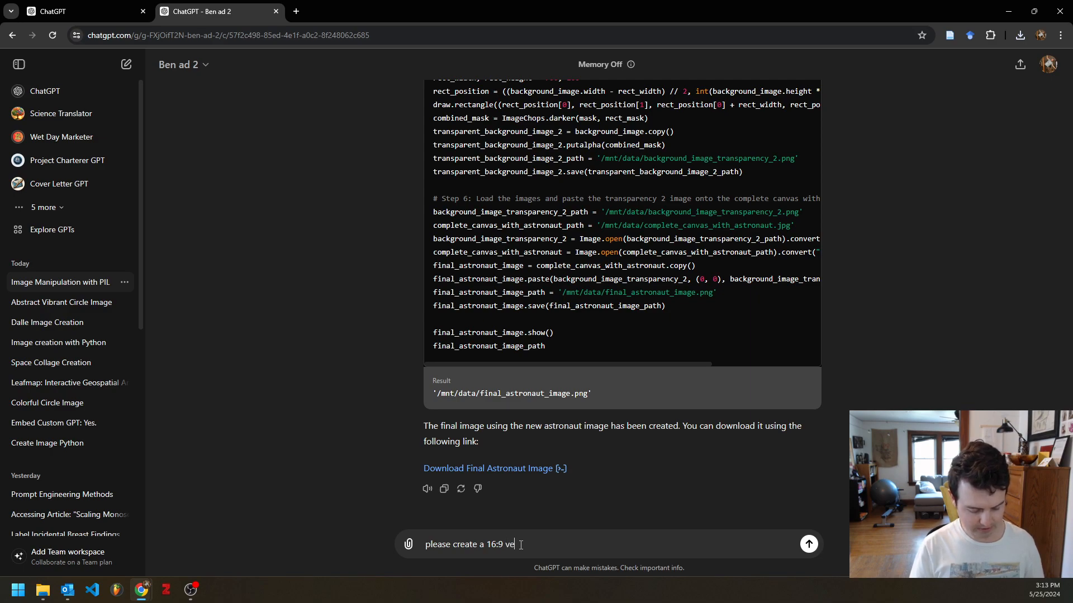
{"action": "type", "text": "ctor art image showcasi"}
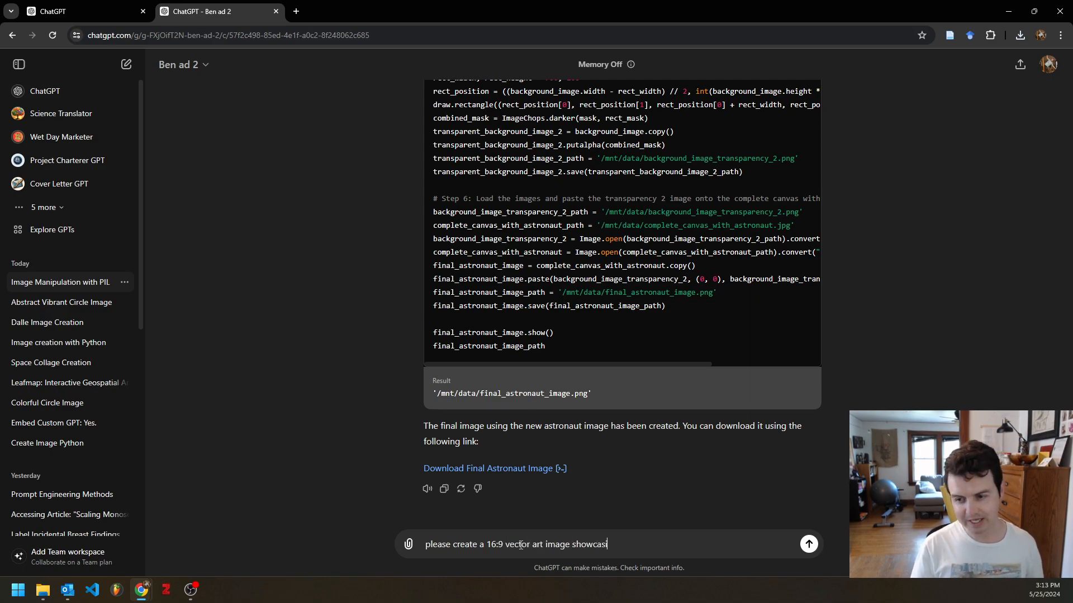
{"action": "type", "text": "ng cact"}
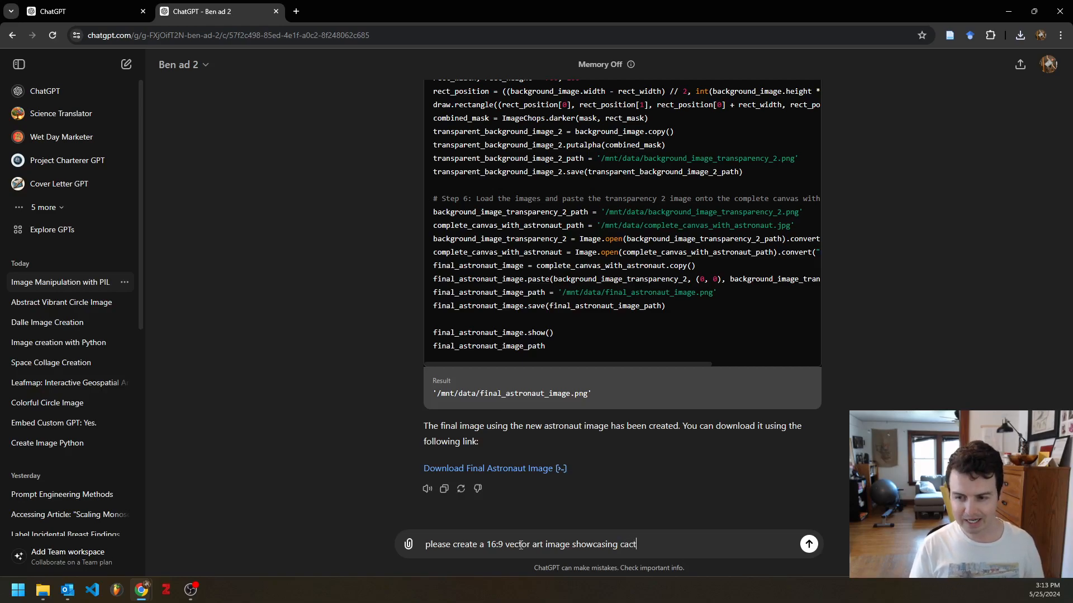
{"action": "type", "text": "i in pota"}
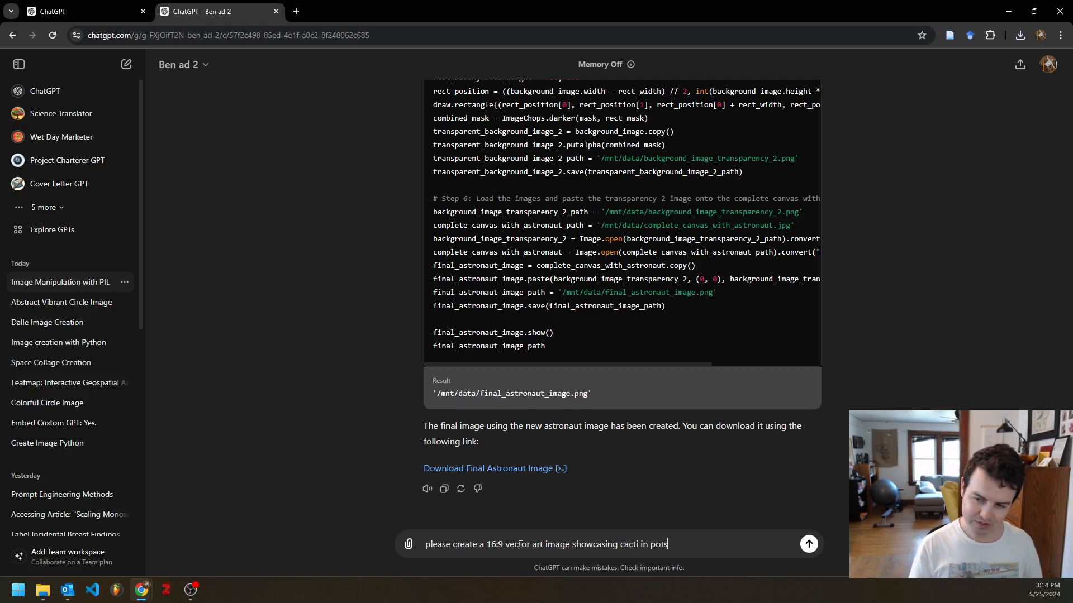
Step: Continue the message with ". Make is 80's style with pinks and yellows and neon greens. It's like a party invitation!!" and send it
{"action": "type", "text": ". Make is "}
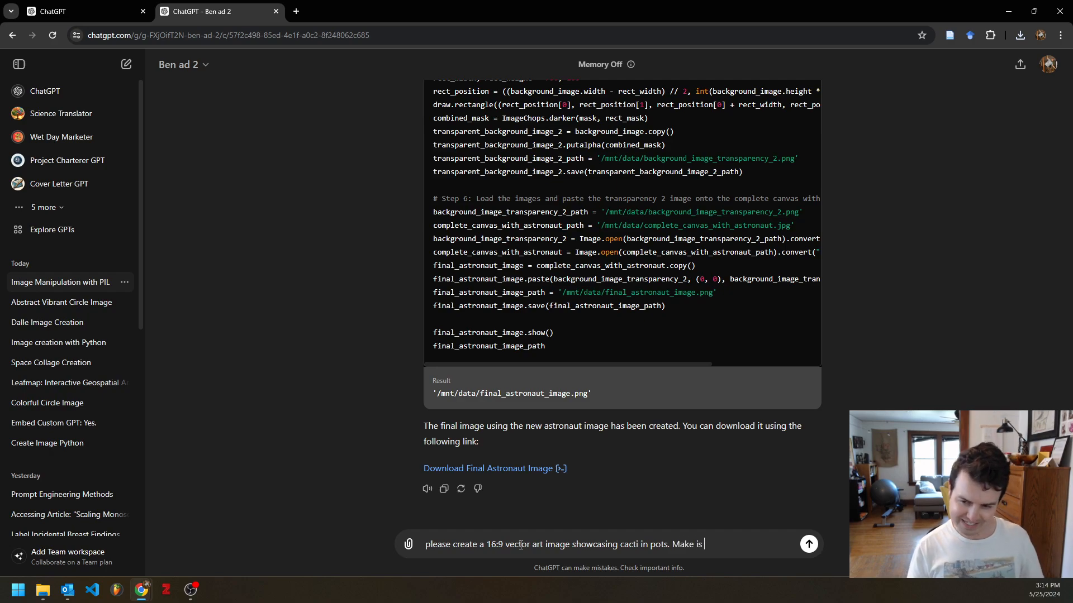
{"action": "type", "text": "80's styl"}
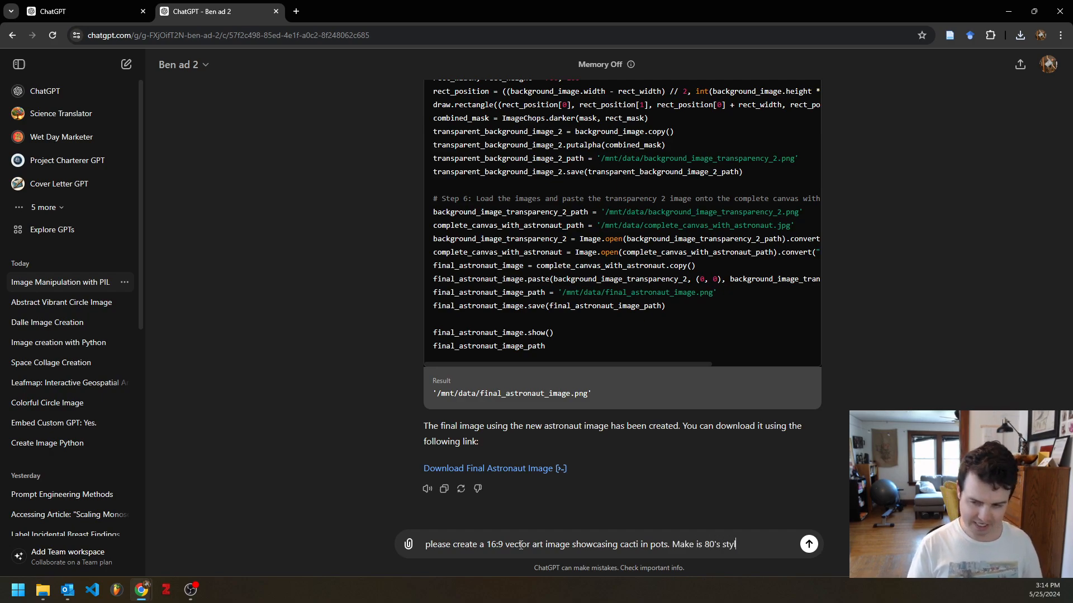
{"action": "type", "text": "e with pinks and ye"}
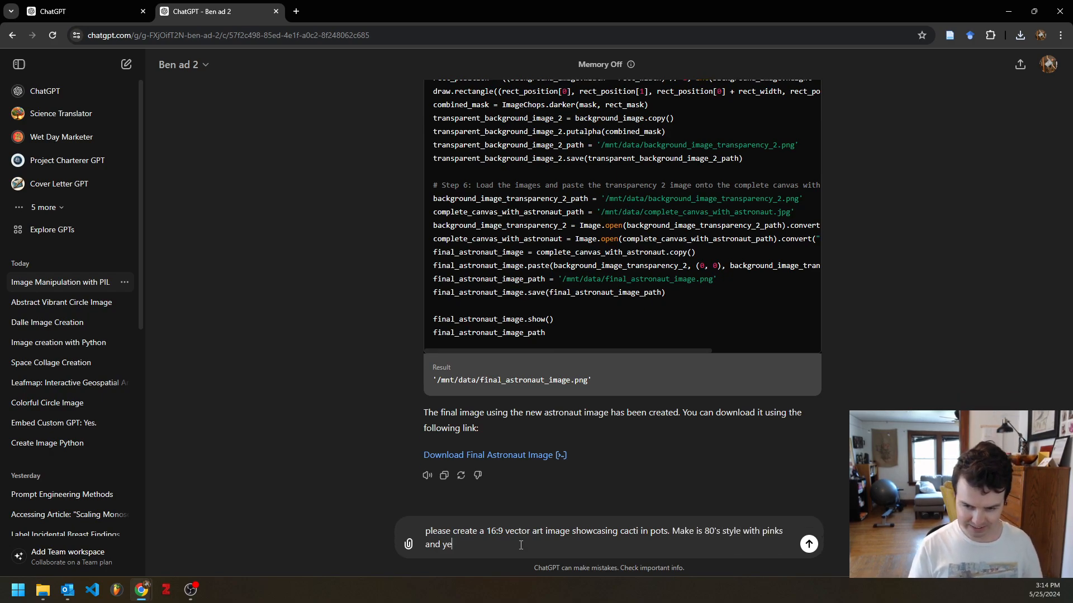
{"action": "type", "text": "llow"}
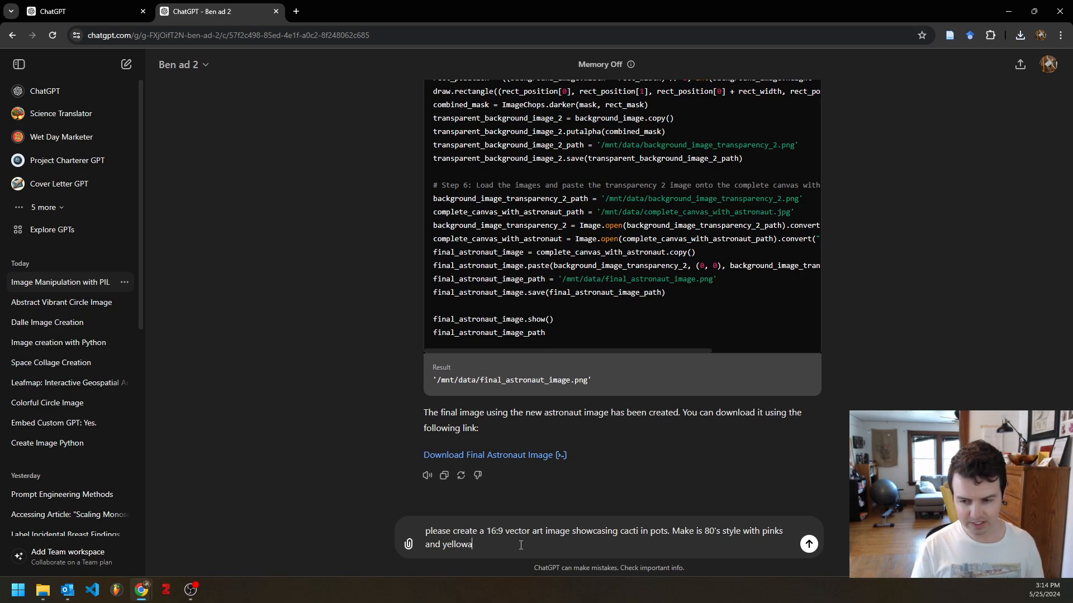
{"action": "type", "text": "s anad neon"}
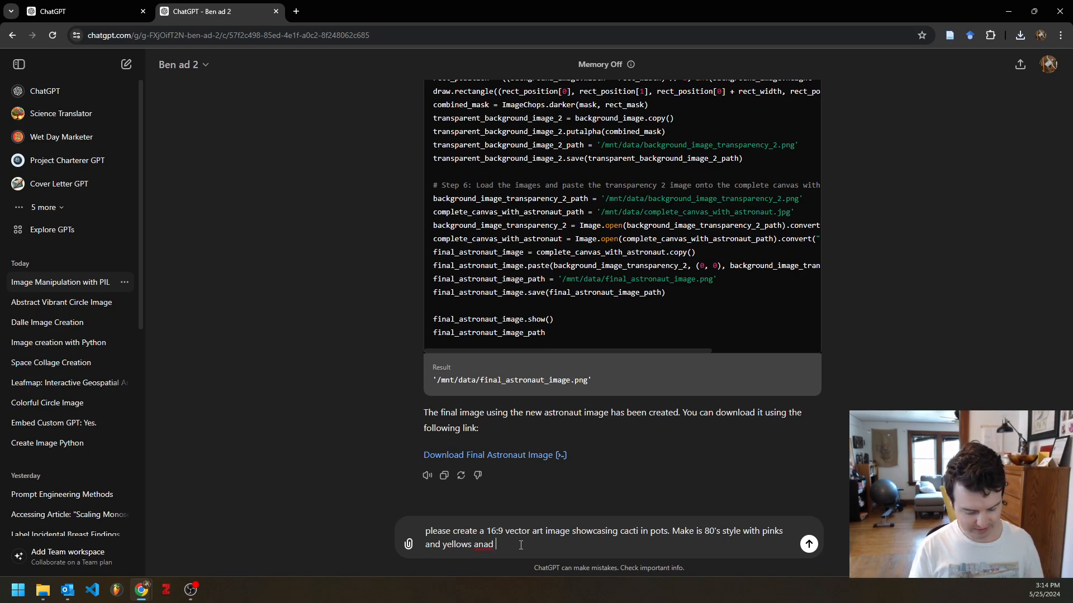
{"action": "key", "text": "BackSpace"}
{"action": "key", "text": "BackSpace"}
{"action": "key", "text": "BackSpace"}
{"action": "key", "text": "BackSpace"}
{"action": "key", "text": "BackSpace"}
{"action": "type", "text": "d neon greens"}
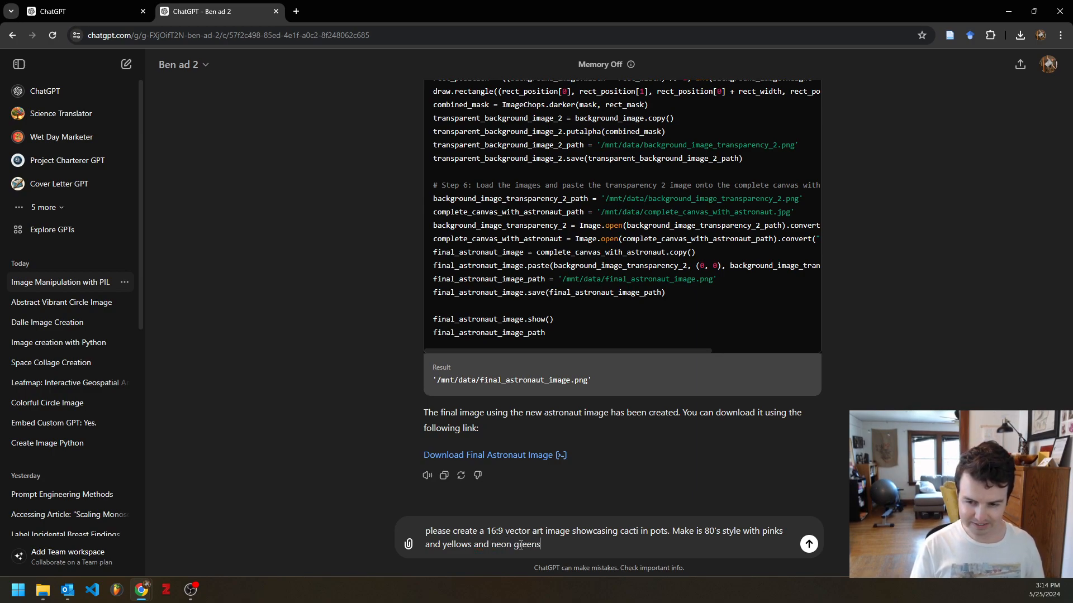
{"action": "type", "text": ". It's li"}
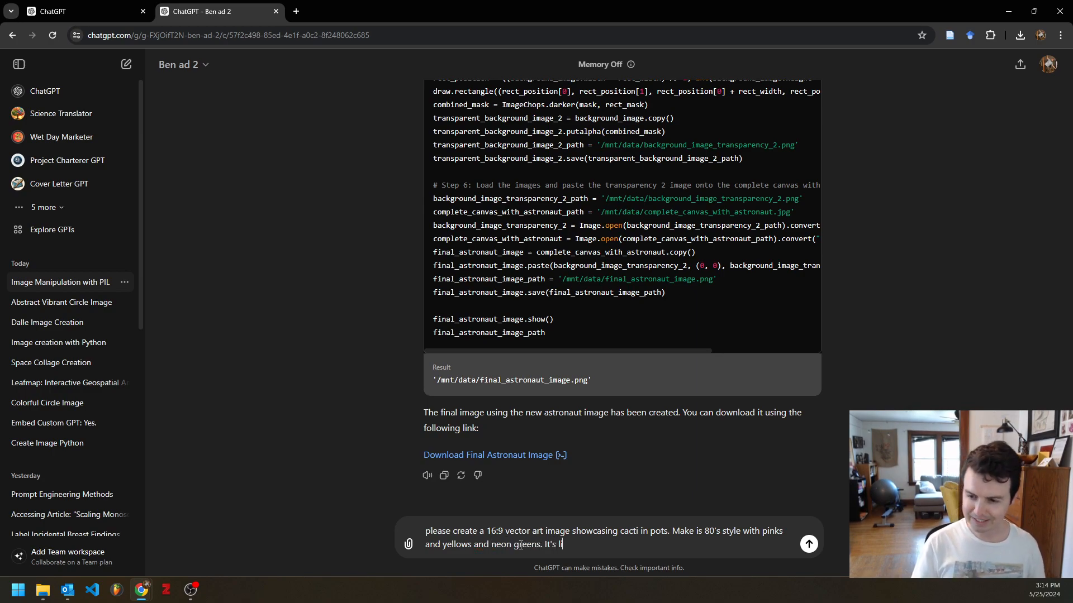
{"action": "type", "text": "ke a party invi"}
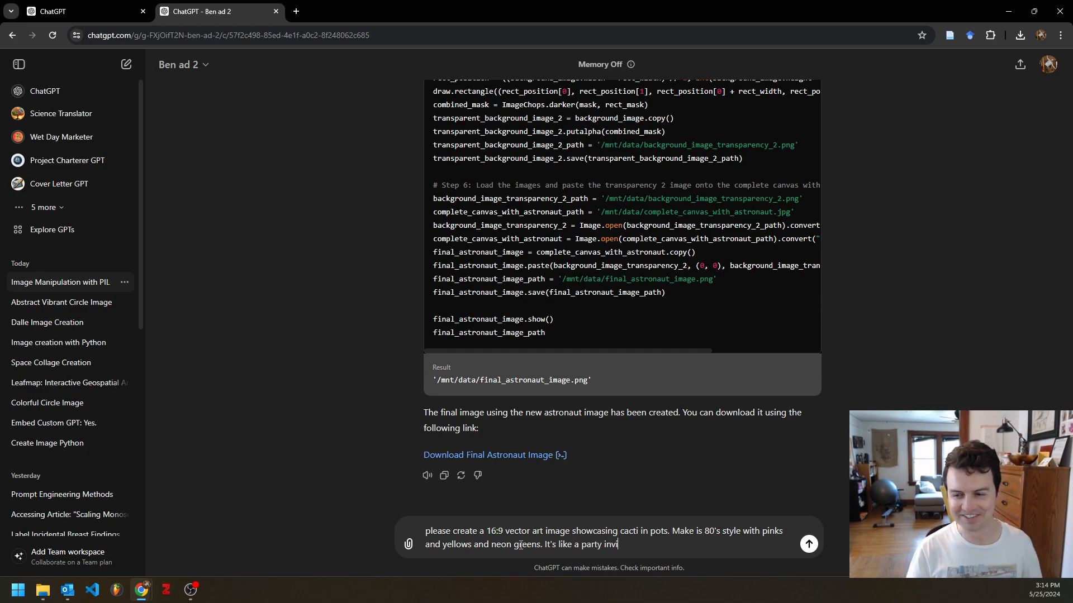
{"action": "type", "text": "tation!!"}
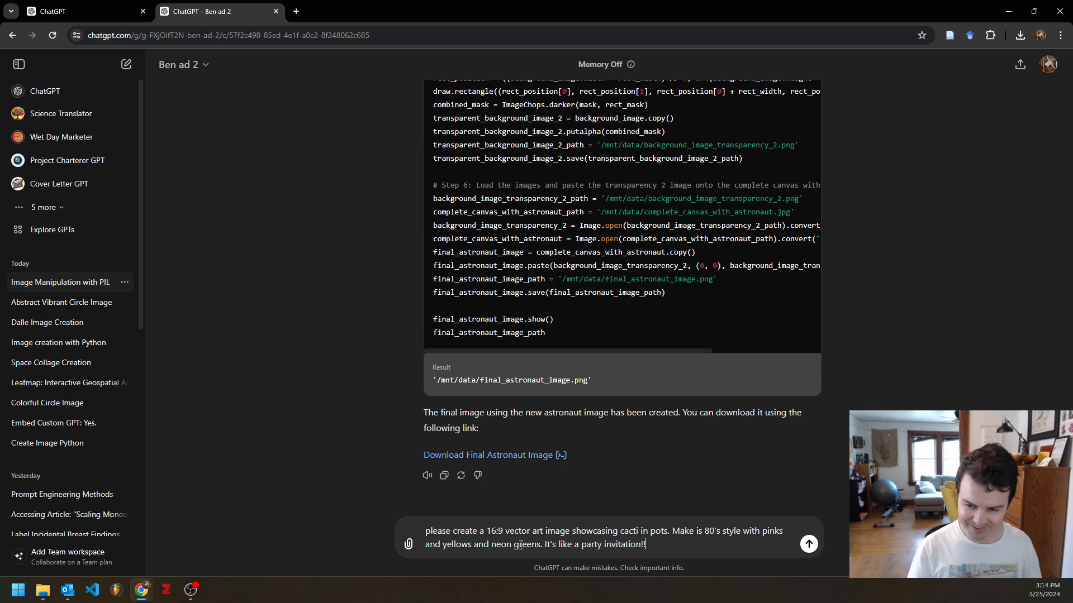
{"action": "key", "text": "Return"}
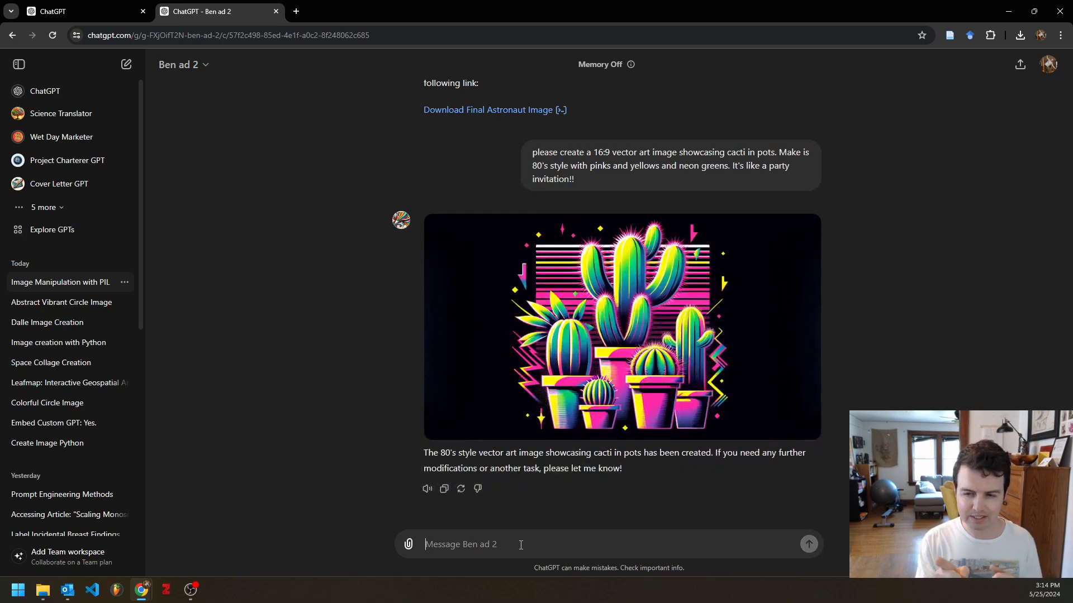
Step: Send the message "with the new image, follow the code. Use the originally uploaded square image."
{"action": "type", "text": "with the"}
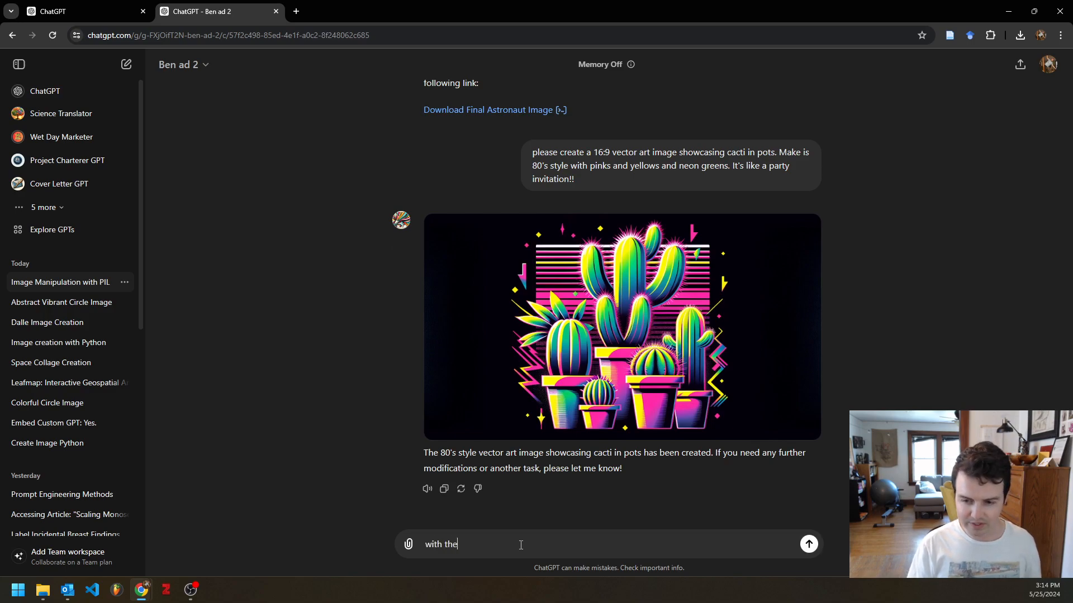
{"action": "type", "text": " new image, fol"}
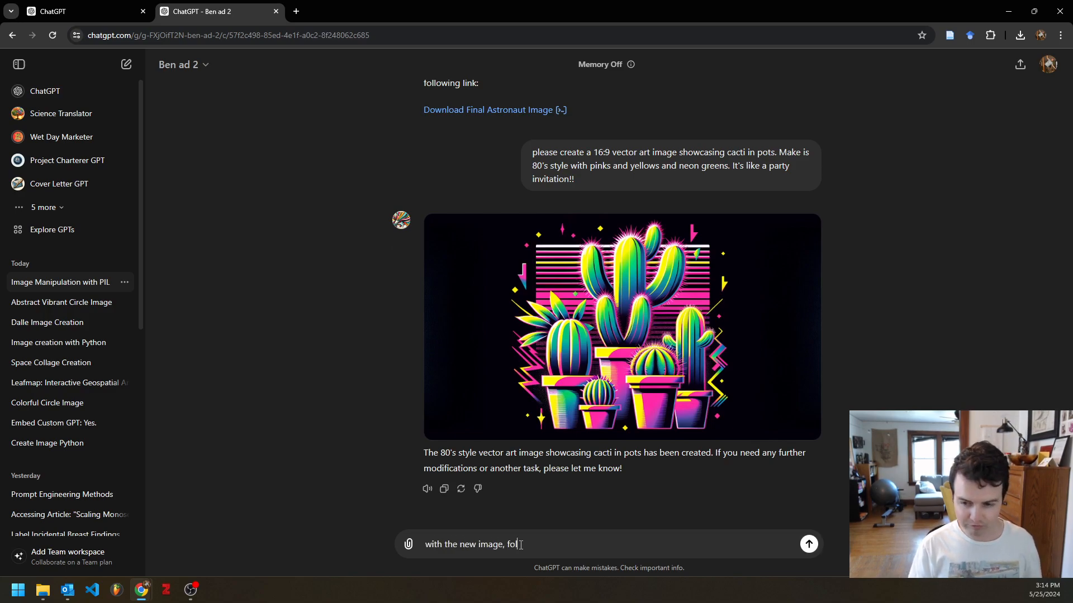
{"action": "type", "text": "low the cod"}
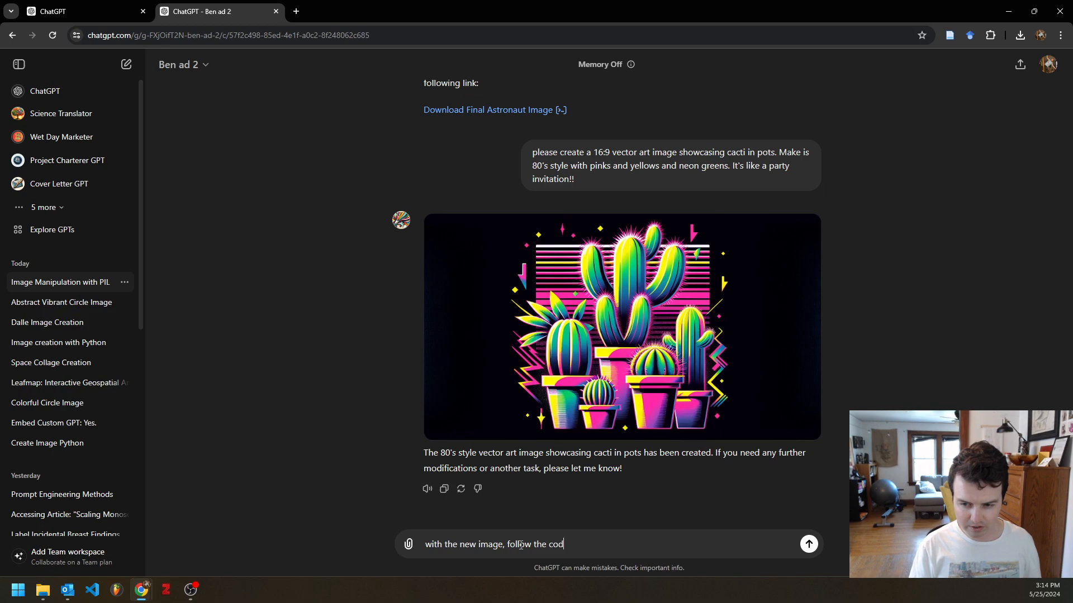
{"action": "type", "text": "e. Use the orginially uploaded square image "}
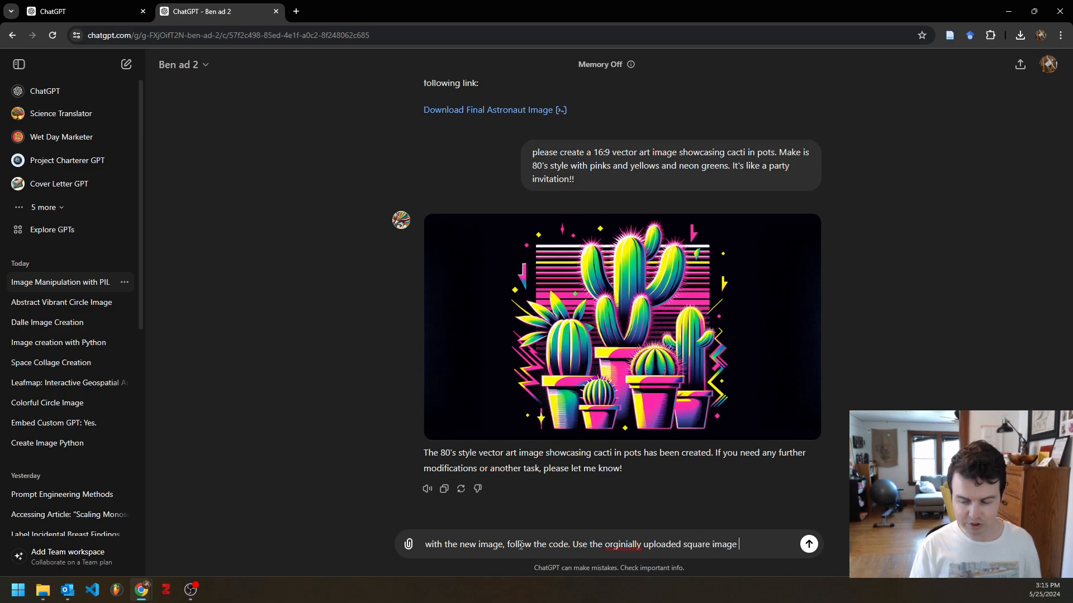
{"action": "type", "text": "to place in the"}
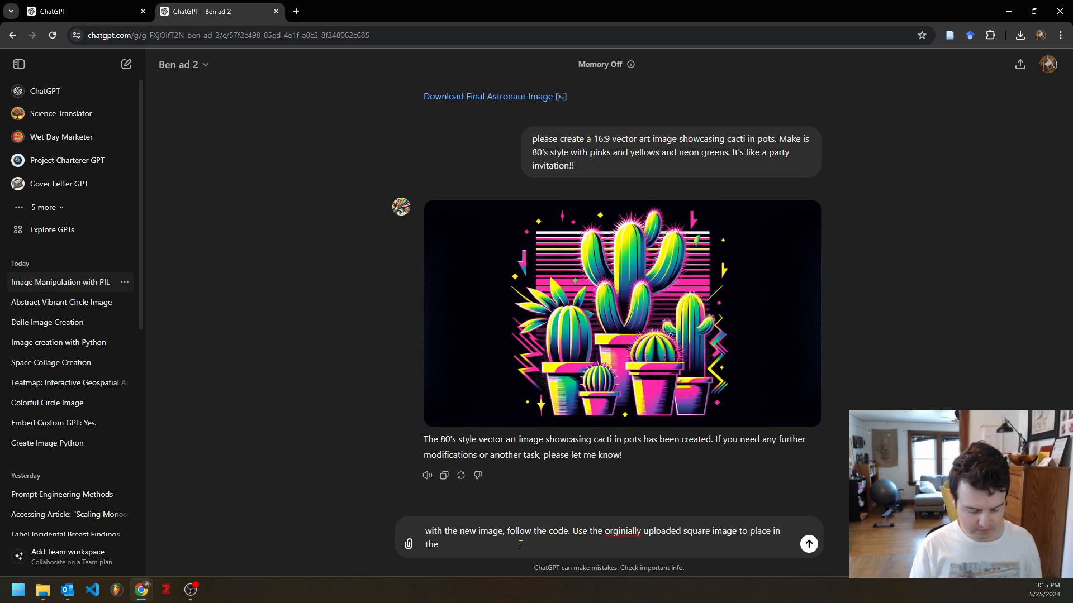
{"action": "key", "text": "BackSpace"}
{"action": "key", "text": "BackSpace"}
{"action": "key", "text": "BackSpace"}
{"action": "key", "text": "BackSpace"}
{"action": "key", "text": "BackSpace"}
{"action": "key", "text": "BackSpace"}
{"action": "key", "text": "BackSpace"}
{"action": "key", "text": "BackSpace"}
{"action": "key", "text": "BackSpace"}
{"action": "key", "text": "BackSpace"}
{"action": "key", "text": "BackSpace"}
{"action": "key", "text": "BackSpace"}
{"action": "key", "text": "BackSpace"}
{"action": "key", "text": "BackSpace"}
{"action": "key", "text": "BackSpace"}
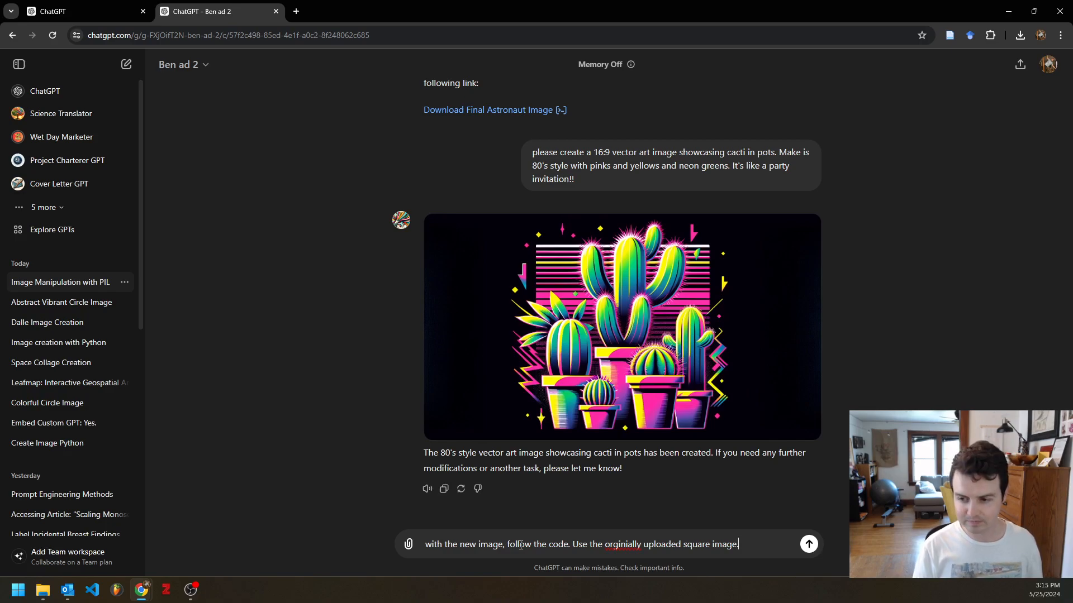
{"action": "right_click", "coordinate": [623, 544]}
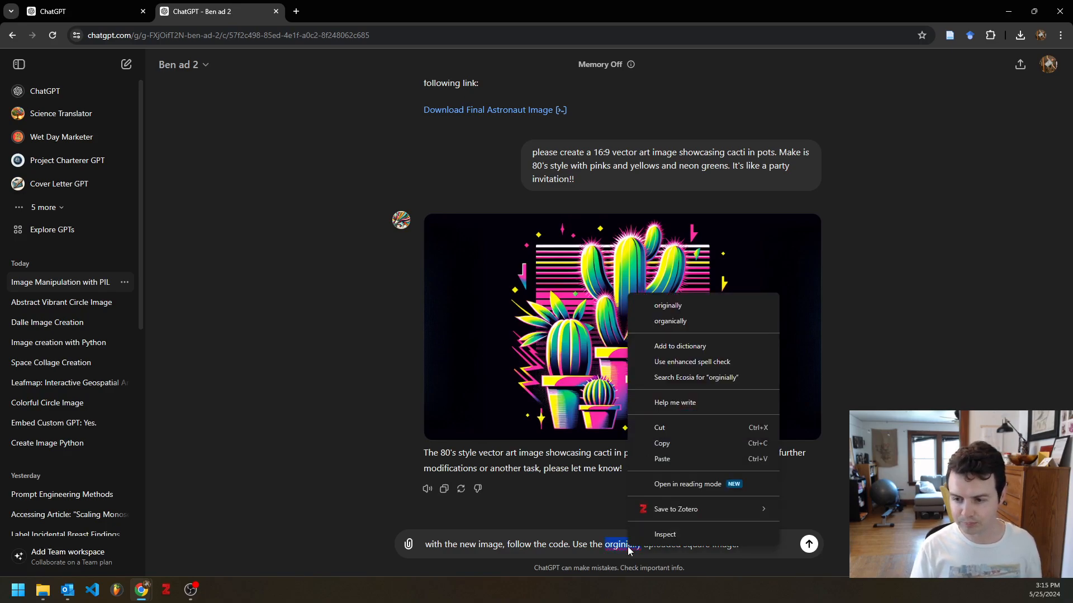
{"action": "left_click", "coordinate": [693, 304]}
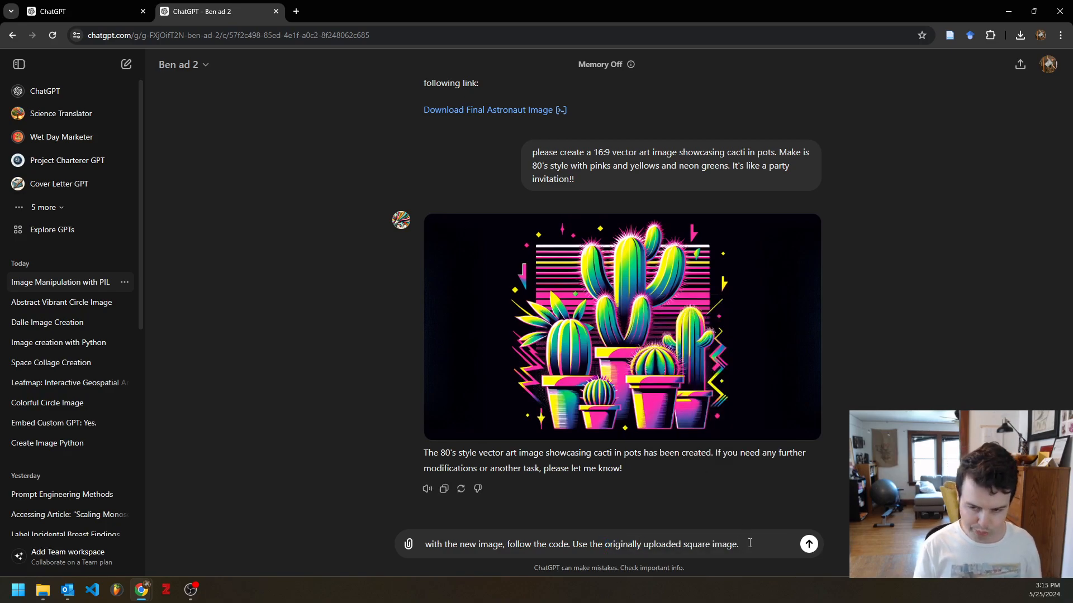
{"action": "key", "text": "Return"}
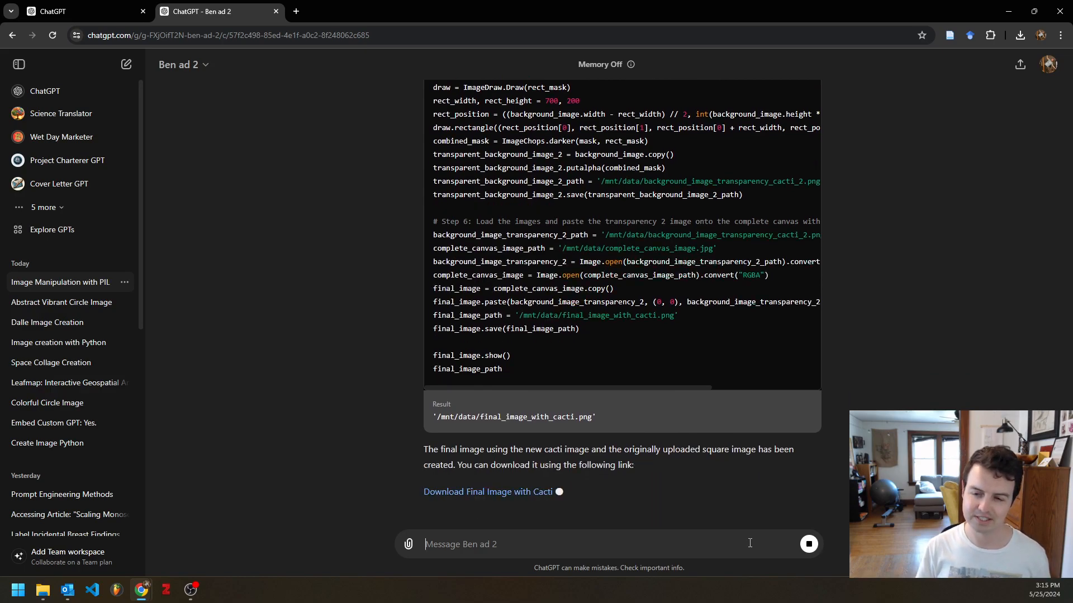
Step: Download the final cacti image through the link in the reply, view the file and close it
{"action": "left_click", "coordinate": [492, 468]}
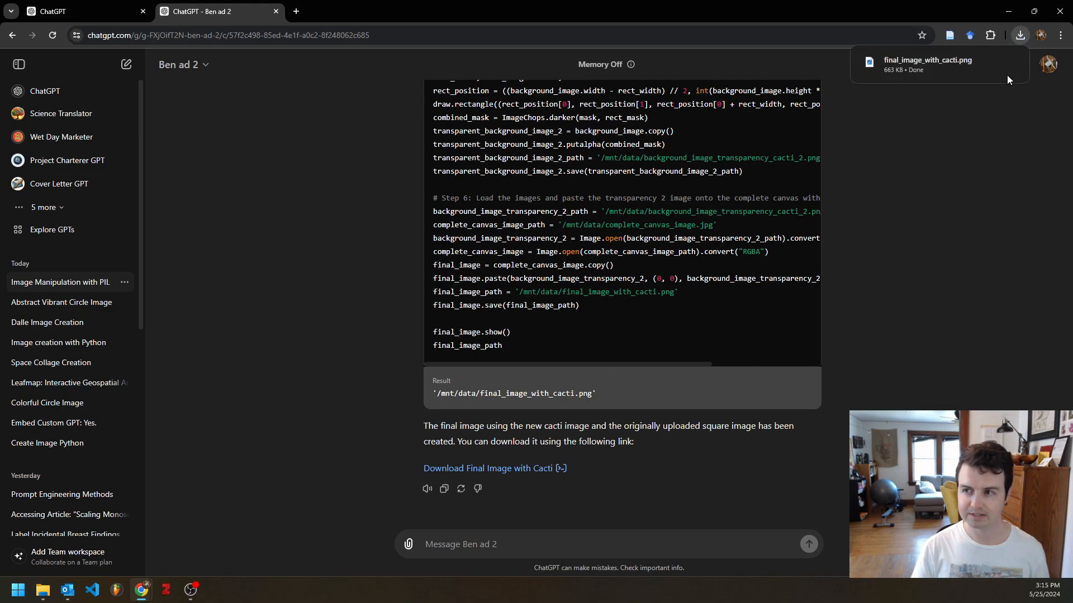
{"action": "left_click", "coordinate": [930, 63]}
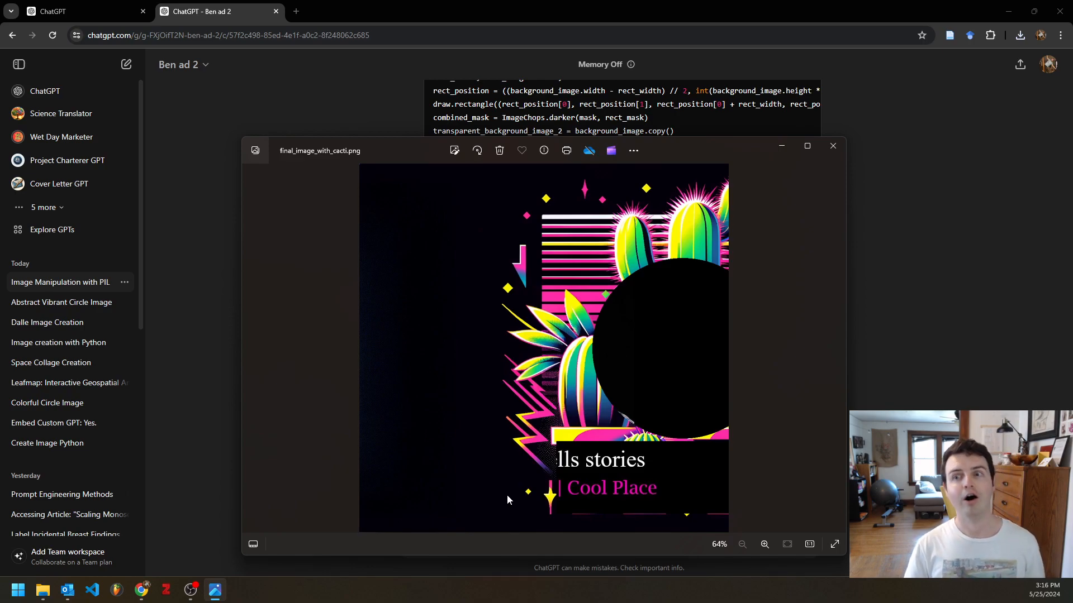
{"action": "left_click", "coordinate": [833, 147]}
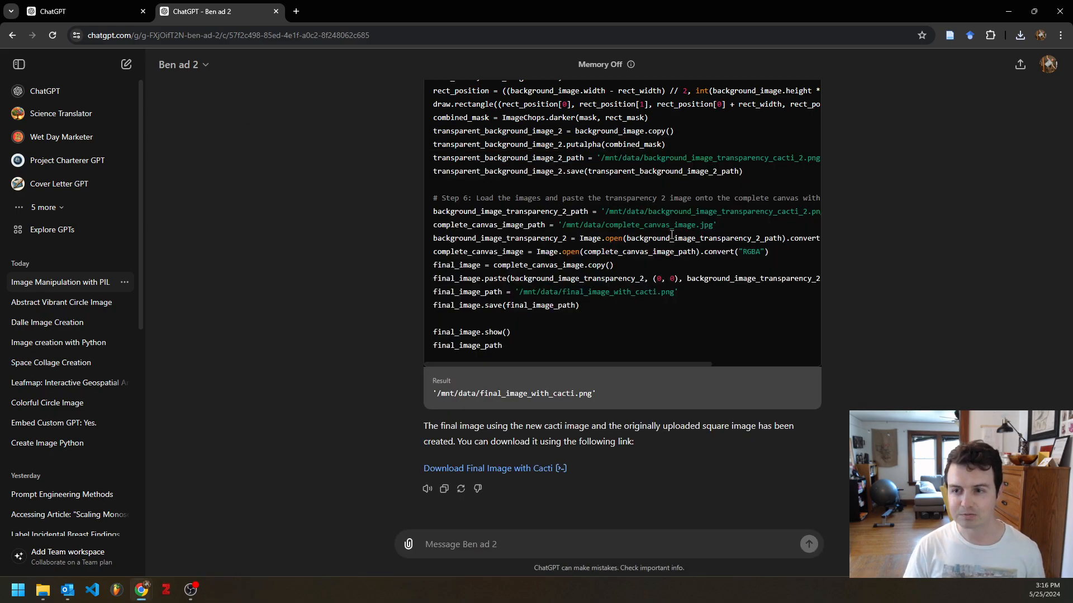
Step: Review the Python code of the cacti reply back to the canvas and square image steps, and return to the end of the chat
{"action": "scroll", "coordinate": [641, 275], "scroll_direction": "up", "scroll_amount": 6}
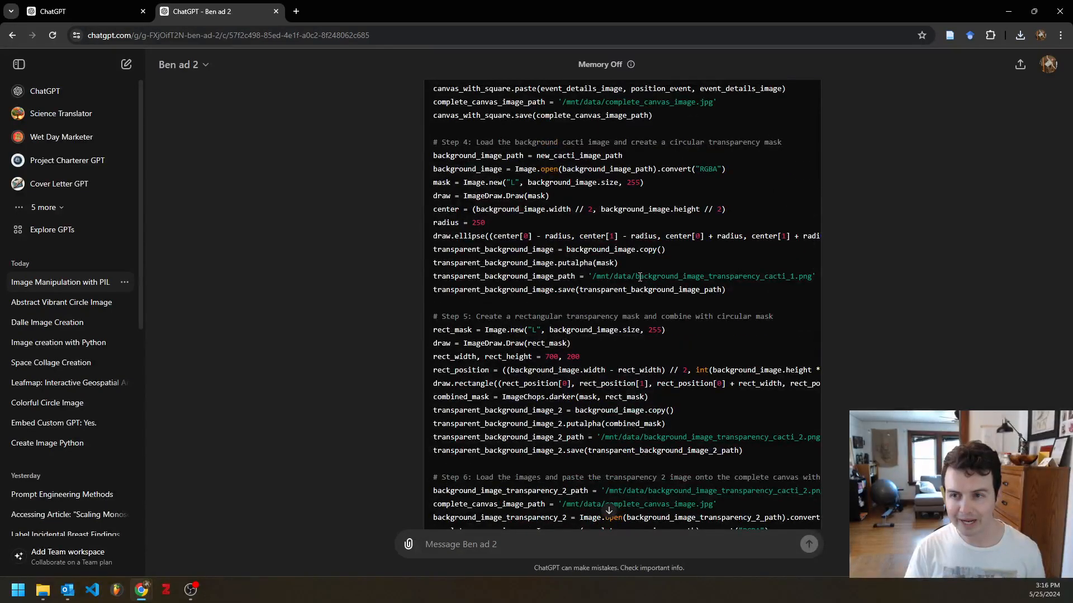
{"action": "scroll", "coordinate": [641, 275], "scroll_direction": "up", "scroll_amount": 2}
{"action": "scroll", "coordinate": [640, 277], "scroll_direction": "up", "scroll_amount": 2}
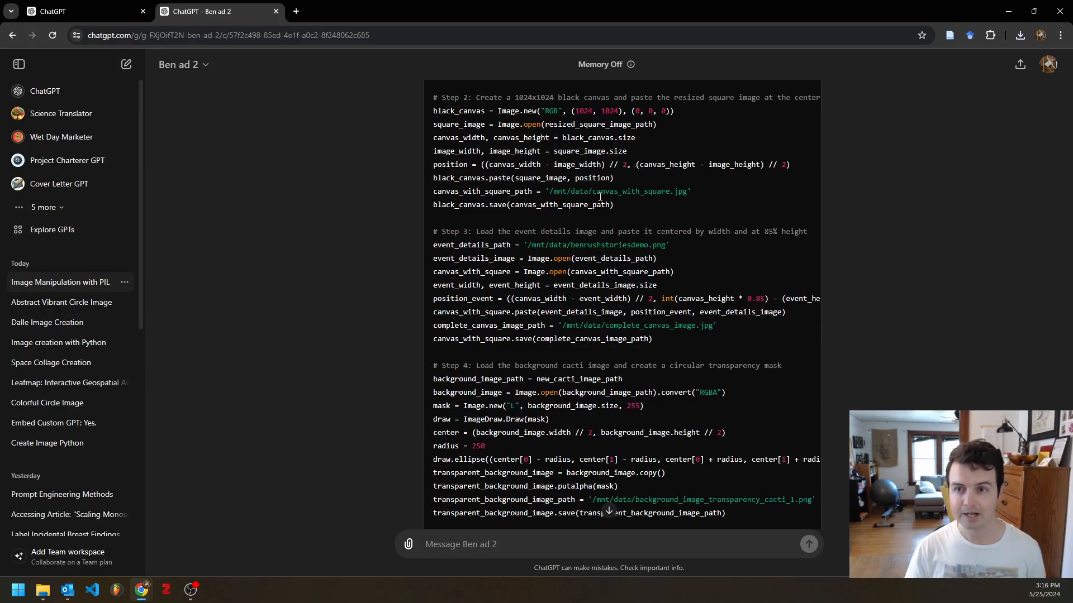
{"action": "left_click", "coordinate": [609, 512]}
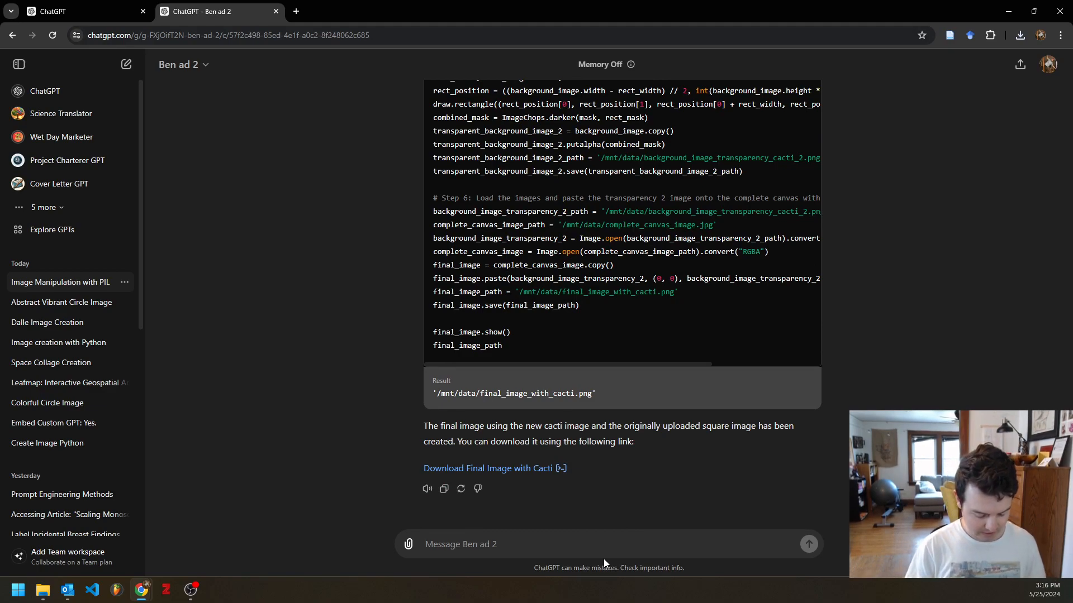
Step: Begin the message with "use the cacti image as the background image, but when running the code again, create the"
{"action": "type", "text": "use th"}
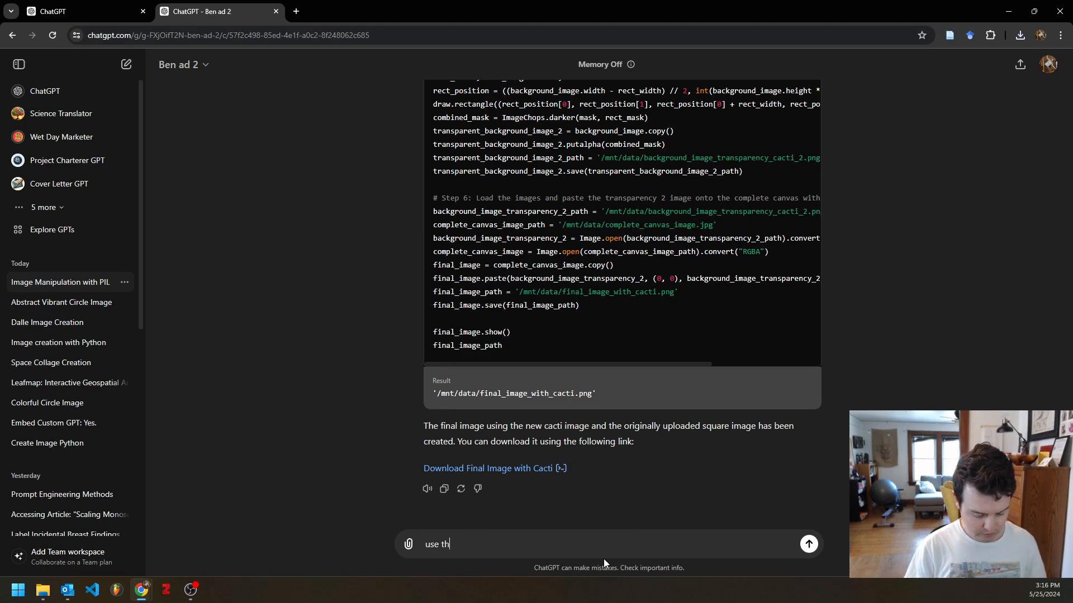
{"action": "type", "text": "e cacti ima"}
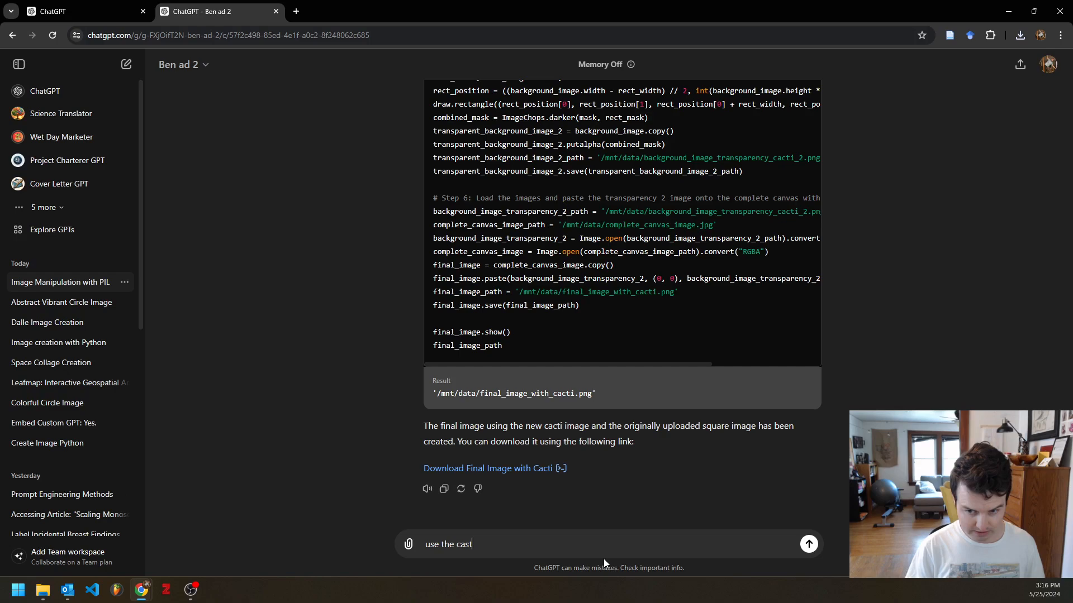
{"action": "type", "text": "ge as the background image, but "}
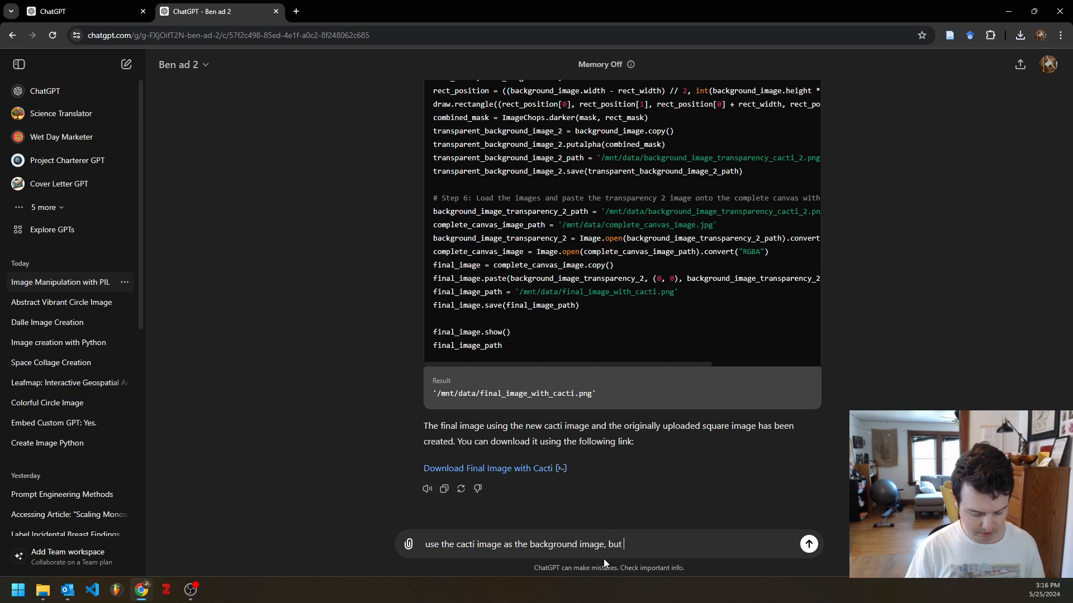
{"action": "type", "text": "when running the code again, use"}
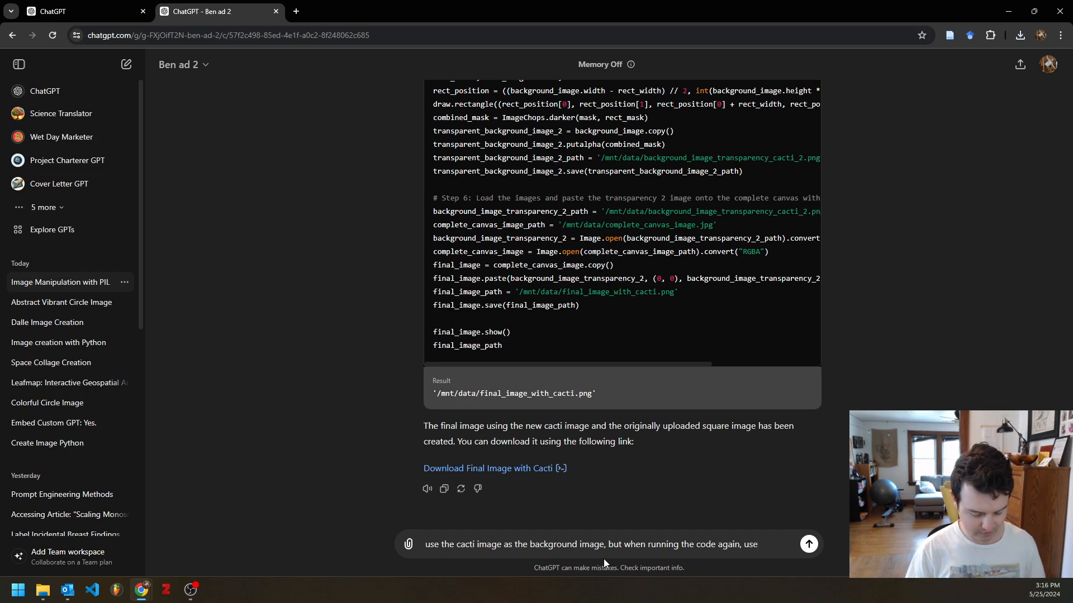
{"action": "key", "text": "BackSpace"}
{"action": "key", "text": "BackSpace"}
{"action": "key", "text": "BackSpace"}
{"action": "type", "text": "create the "}
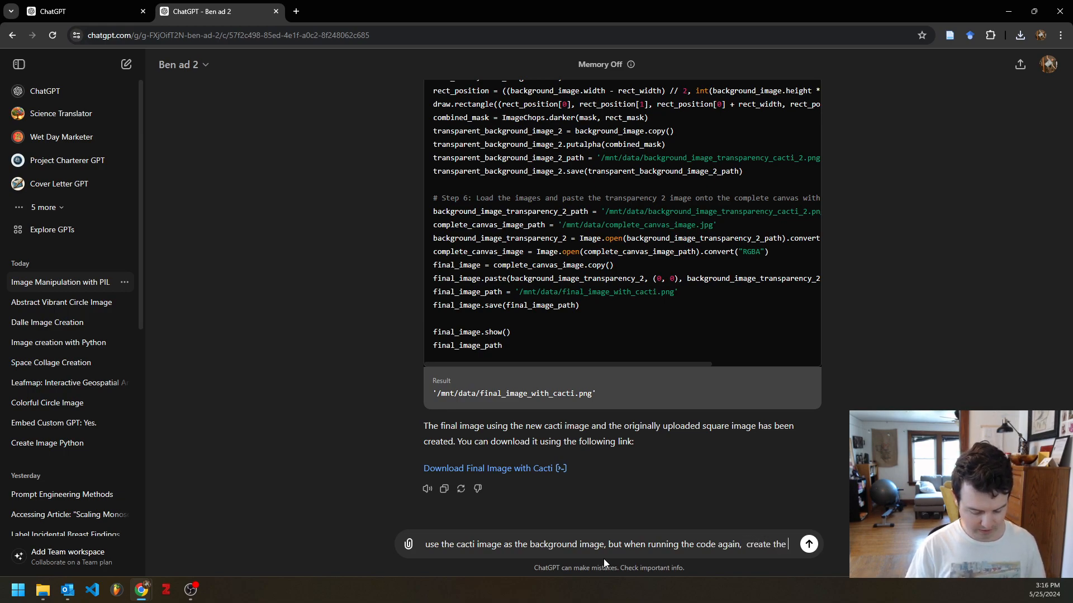
Step: Continue the message with "canvas image as 1600 by 900 pixels instead of a 1024 by 1024 square." and send it
{"action": "type", "text": "canvas image as 1600"}
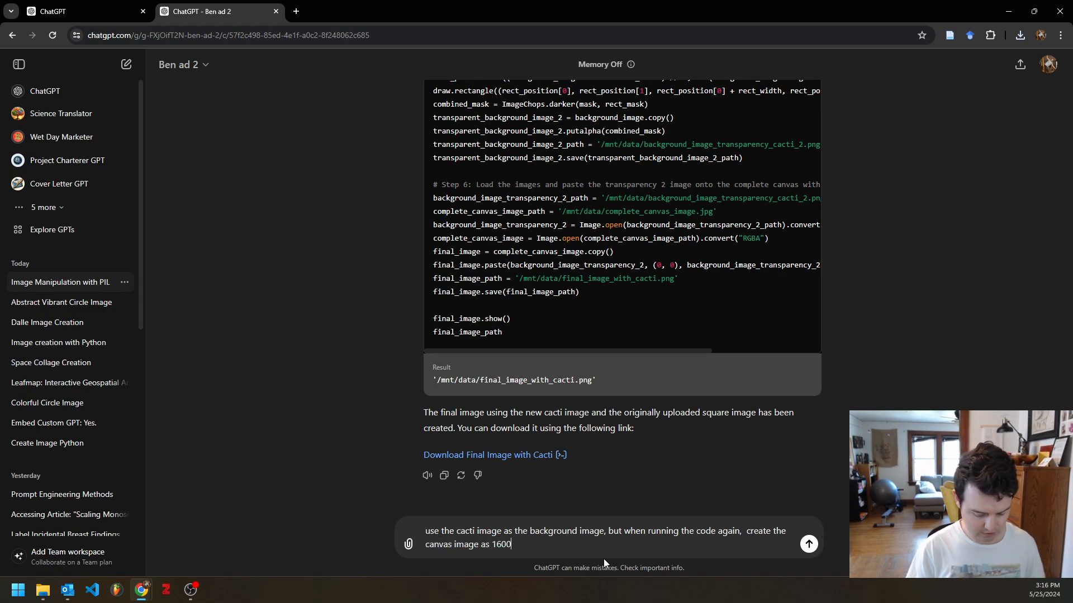
{"action": "type", "text": " by 900"}
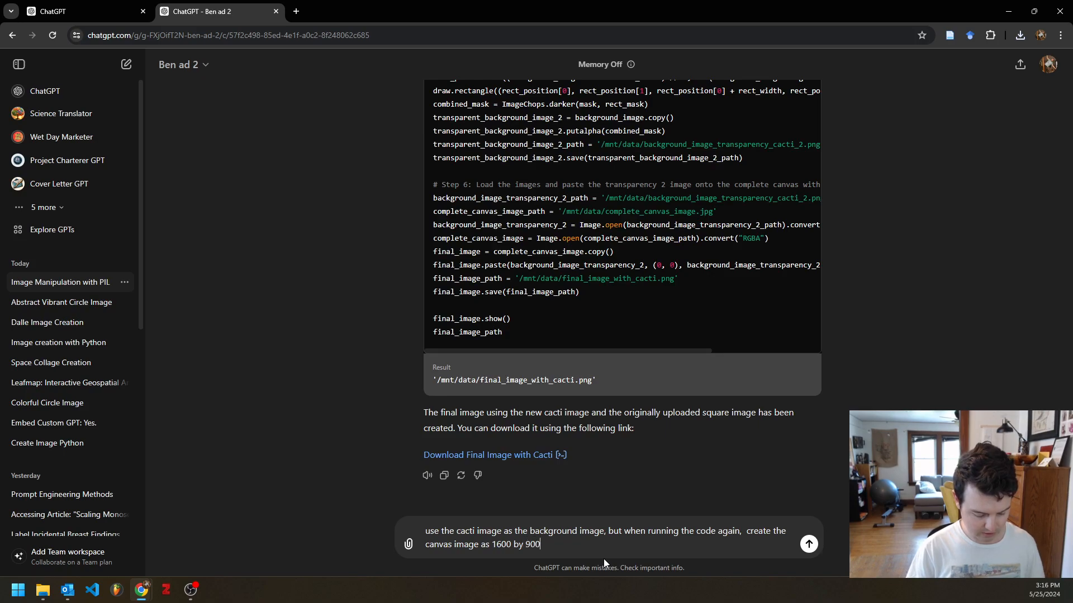
{"action": "type", "text": " pixels instea"}
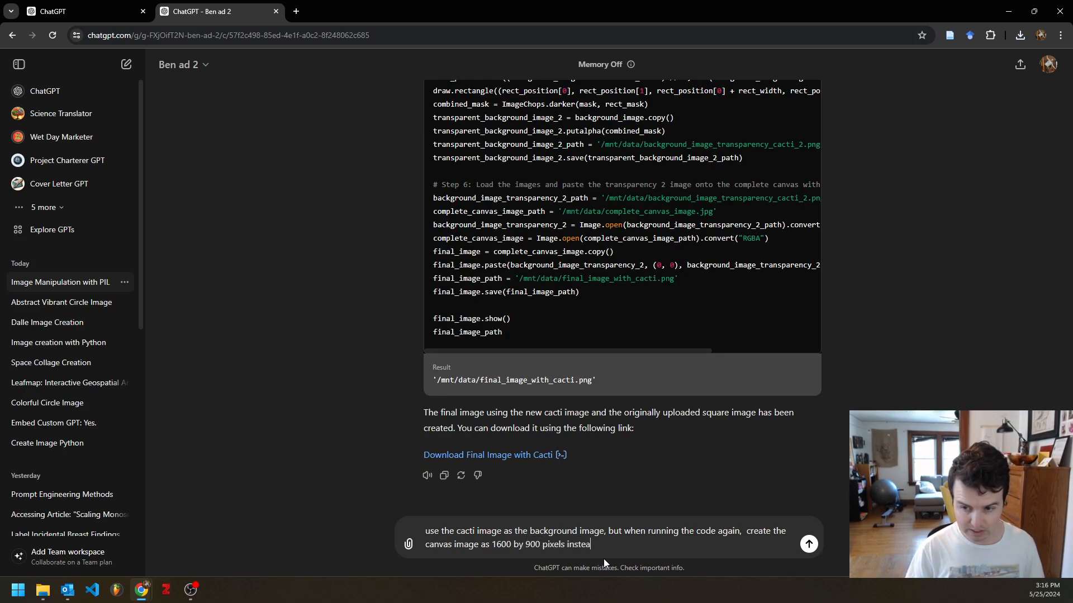
{"action": "type", "text": "d of a 1024 by 1024 "}
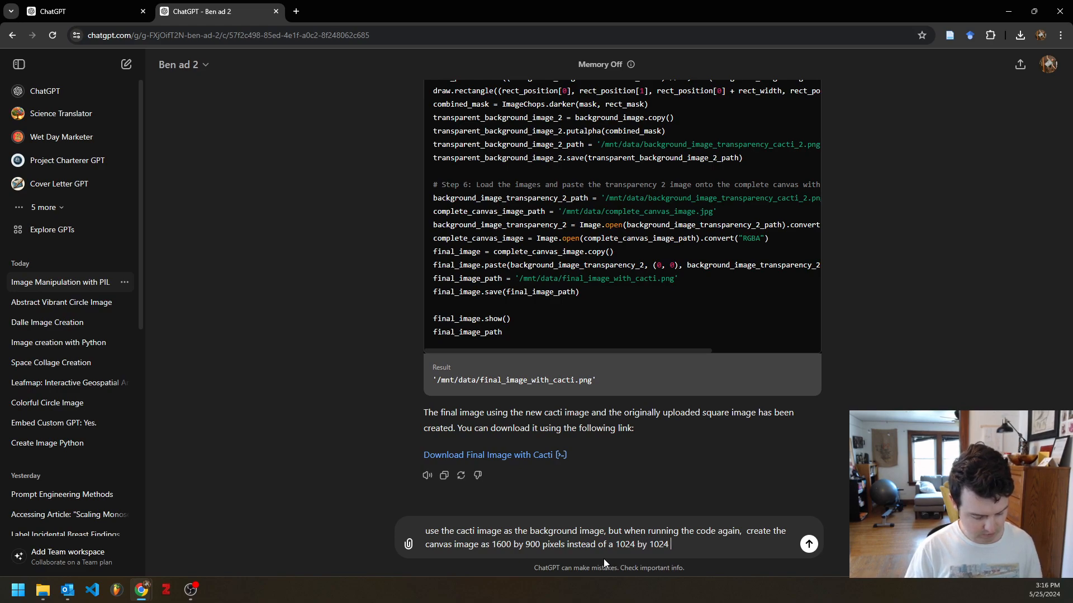
{"action": "type", "text": "square."}
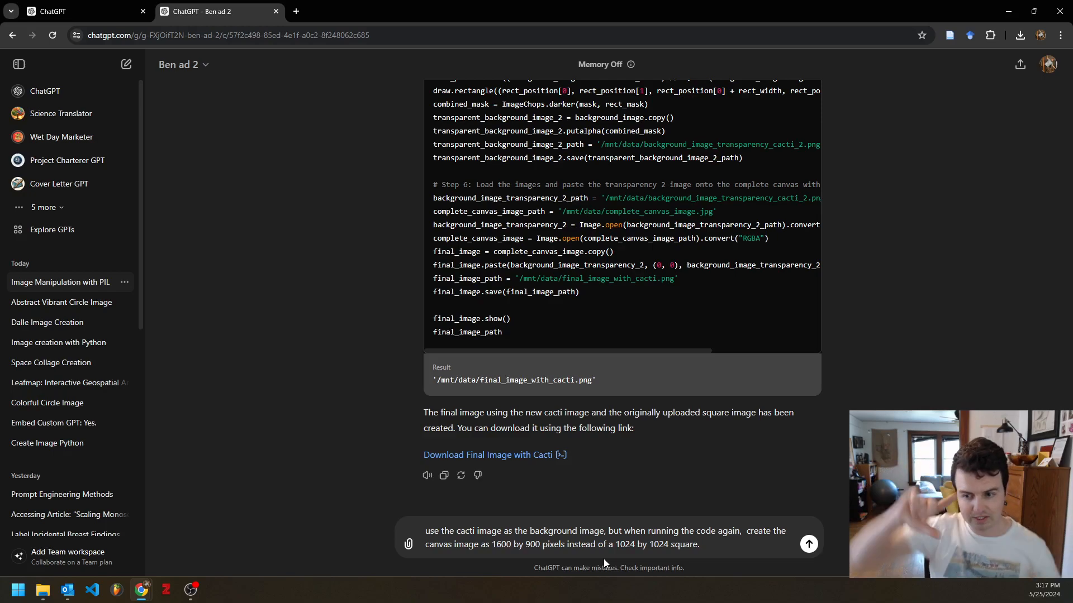
{"action": "key", "text": "Return"}
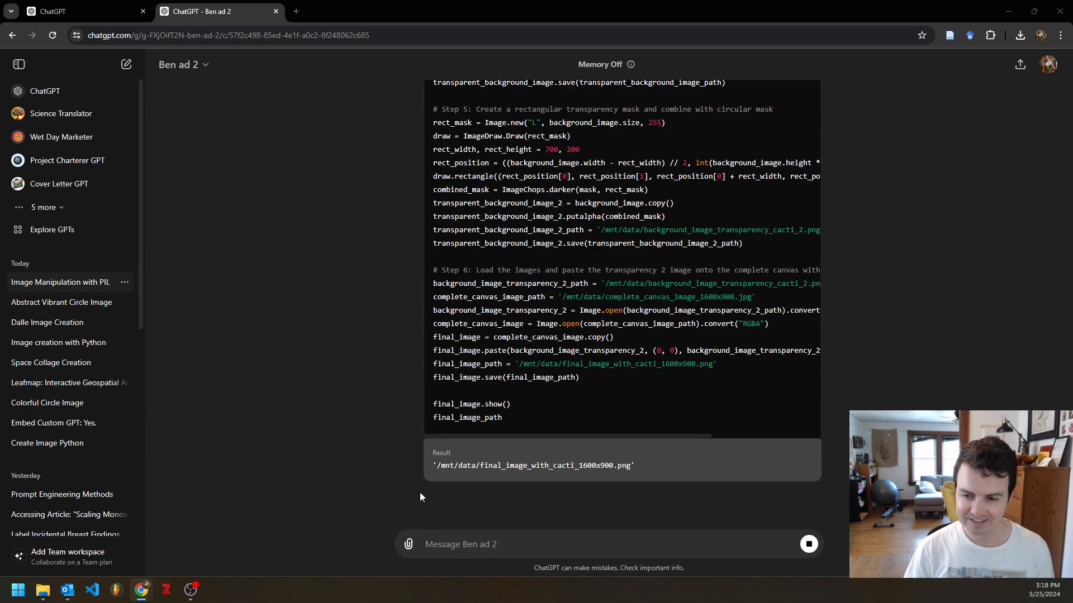
Step: Download the final 1600x900 cacti image through the link in the reply
{"action": "left_click", "coordinate": [510, 473]}
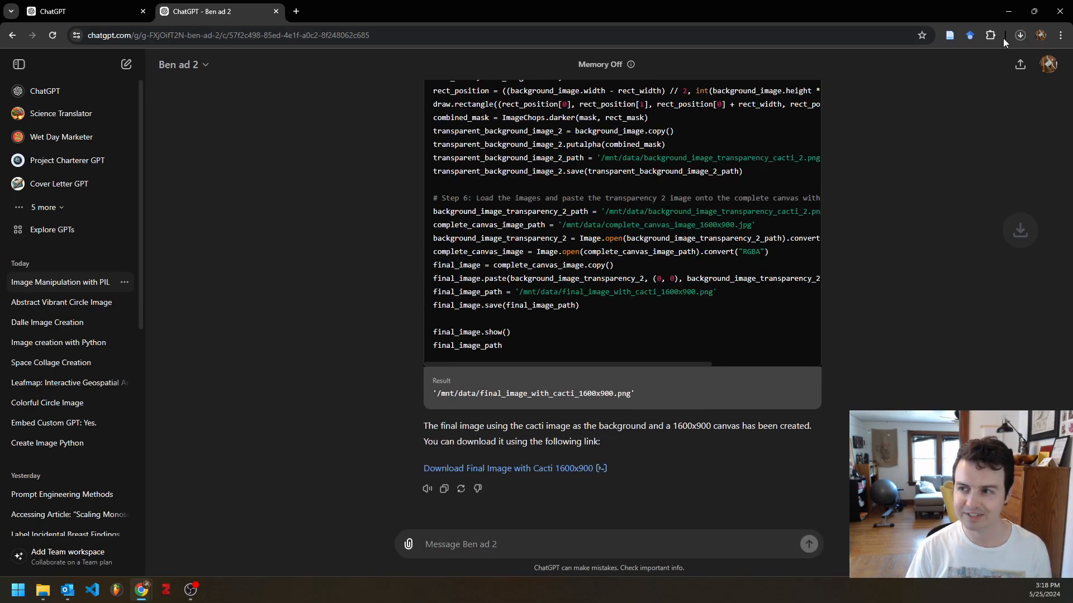